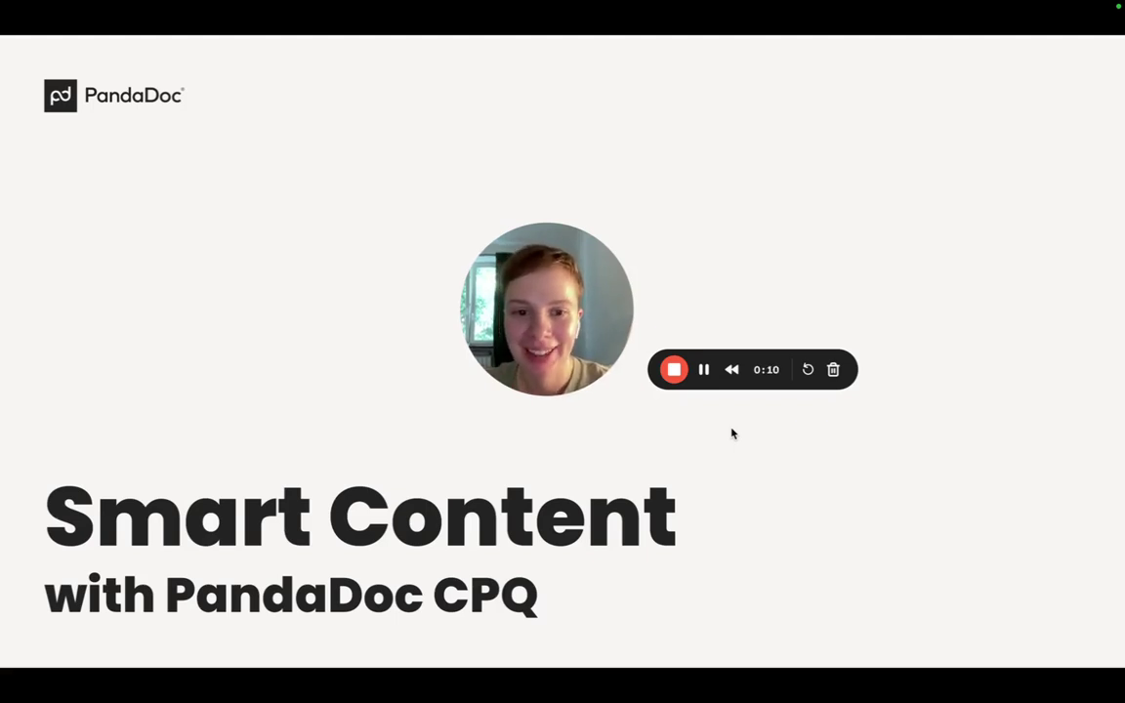
Switch to the ErawanByte proposal in PandaDoc, select the Essential Plan in the Plans quote and view its Plan Details page.
key("super+Tab")
left_click_drag(492, 260, 518, 481)
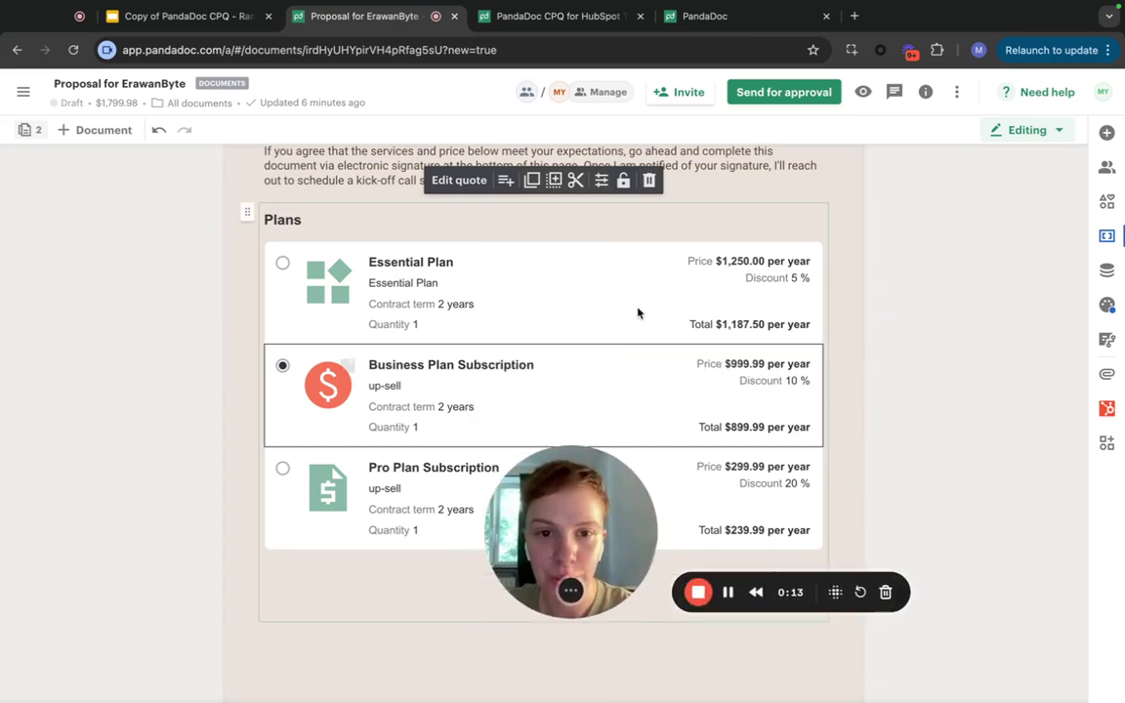
left_click_drag(572, 517, 139, 593)
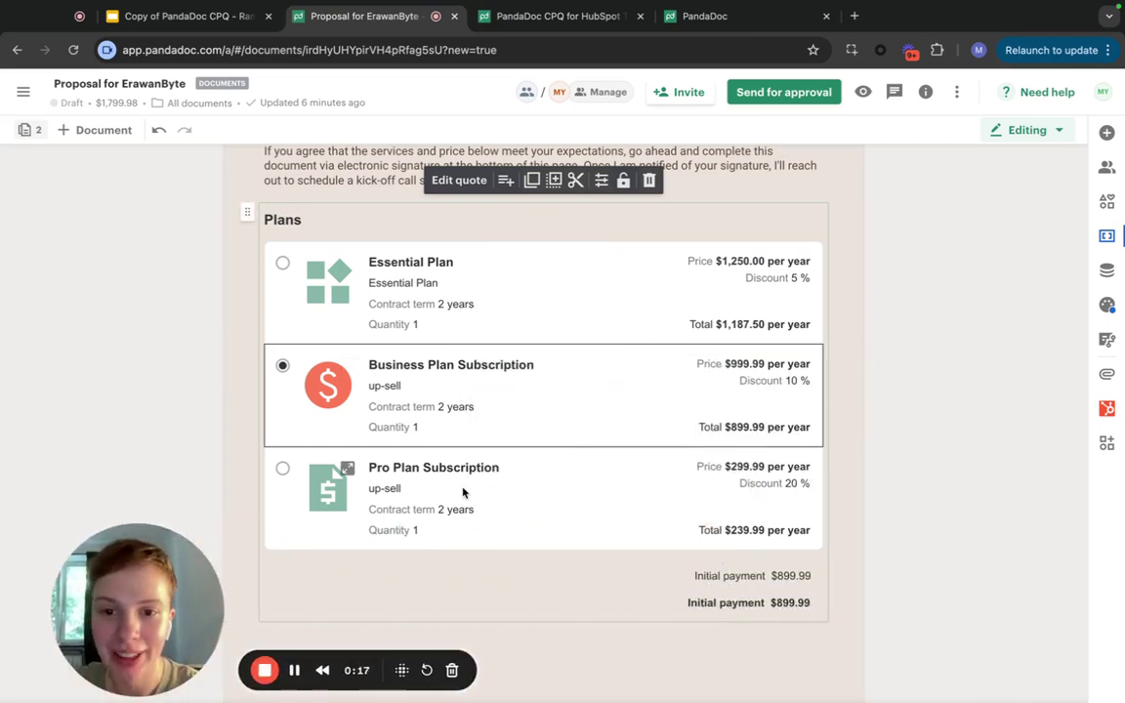
scroll(465, 491, "down", 5)
scroll(463, 492, "up", 5)
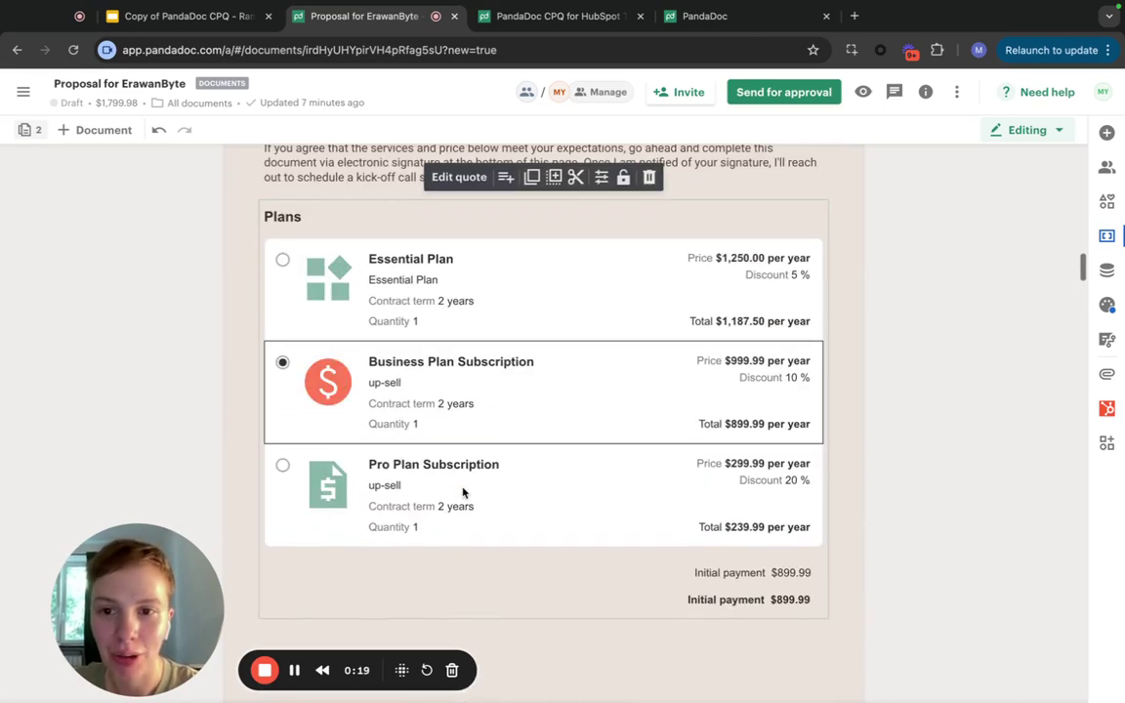
left_click(282, 260)
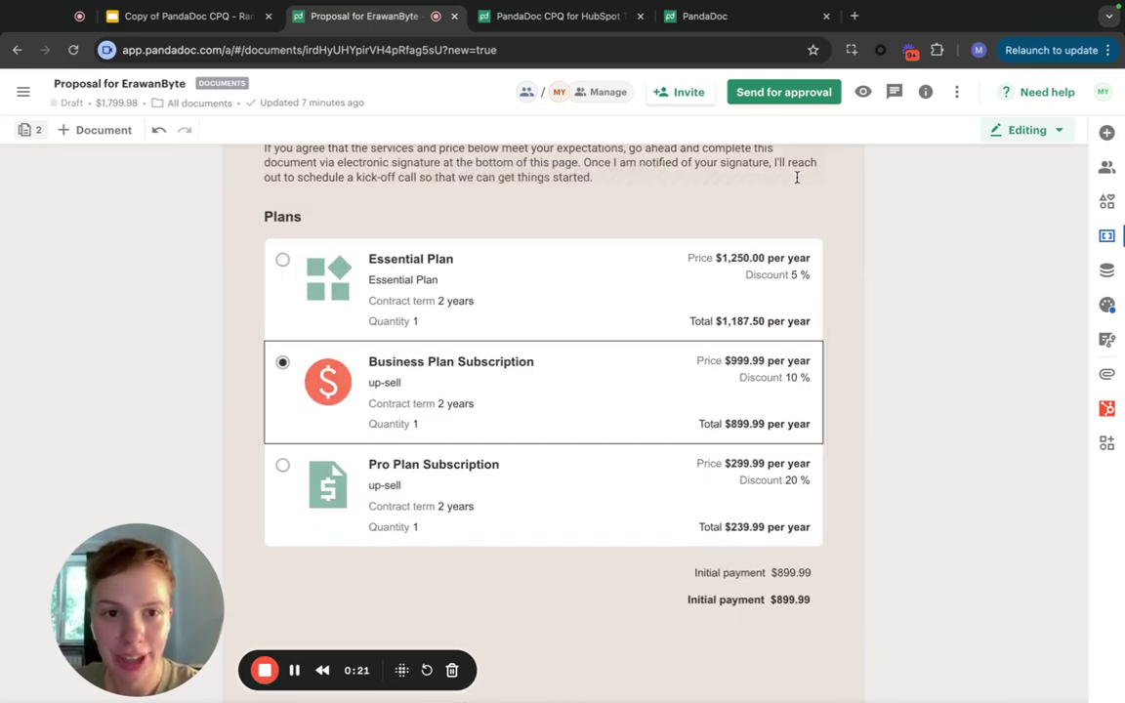
scroll(743, 426, "down", 5)
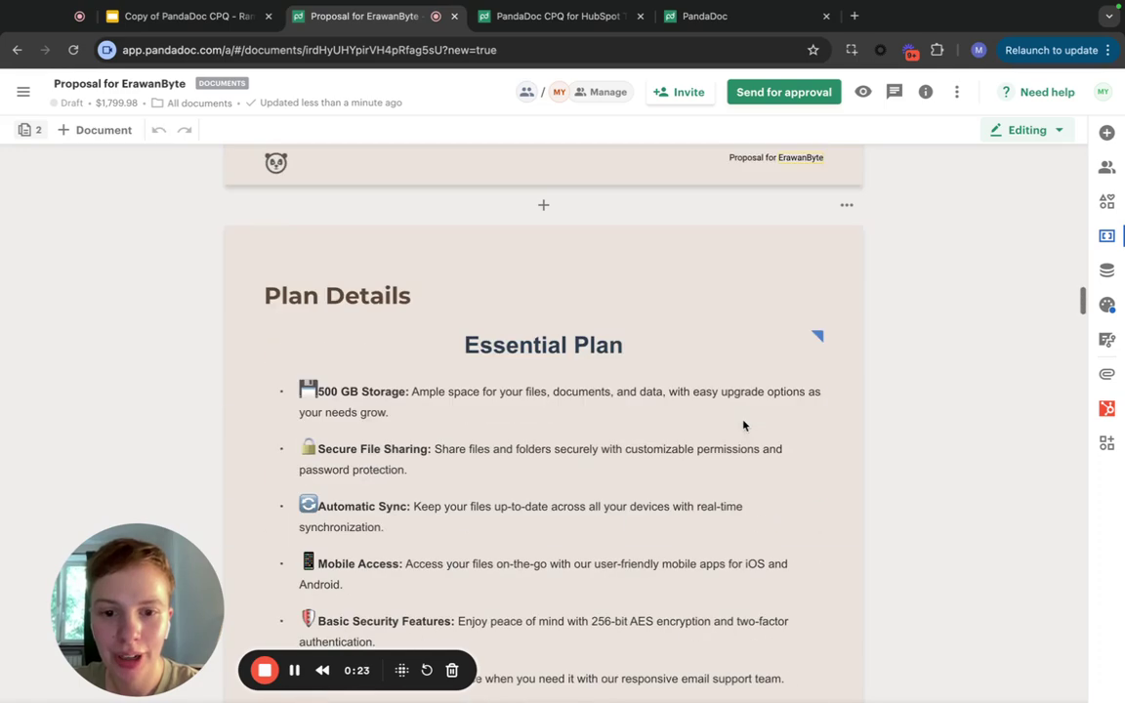
scroll(517, 517, "up", 2)
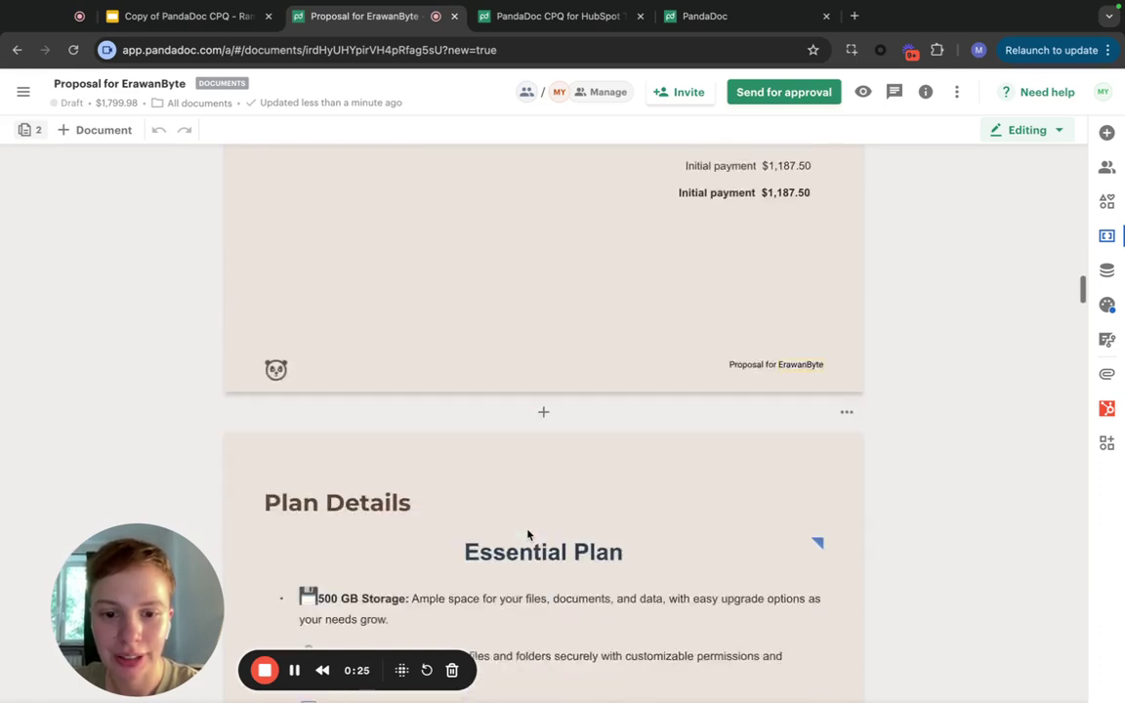
scroll(527, 534, "down", 3)
scroll(583, 414, "up", 5)
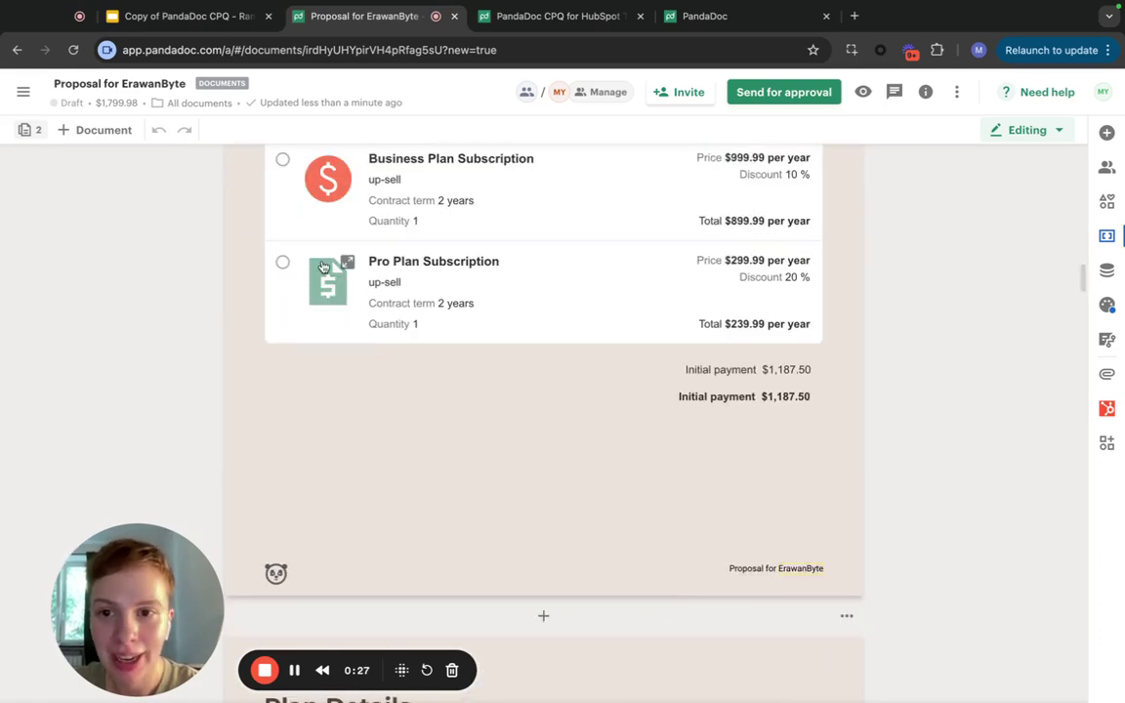
Try the Pro Plan Subscription option in the Plans quote and compare it against the Essential Plan.
left_click(282, 264)
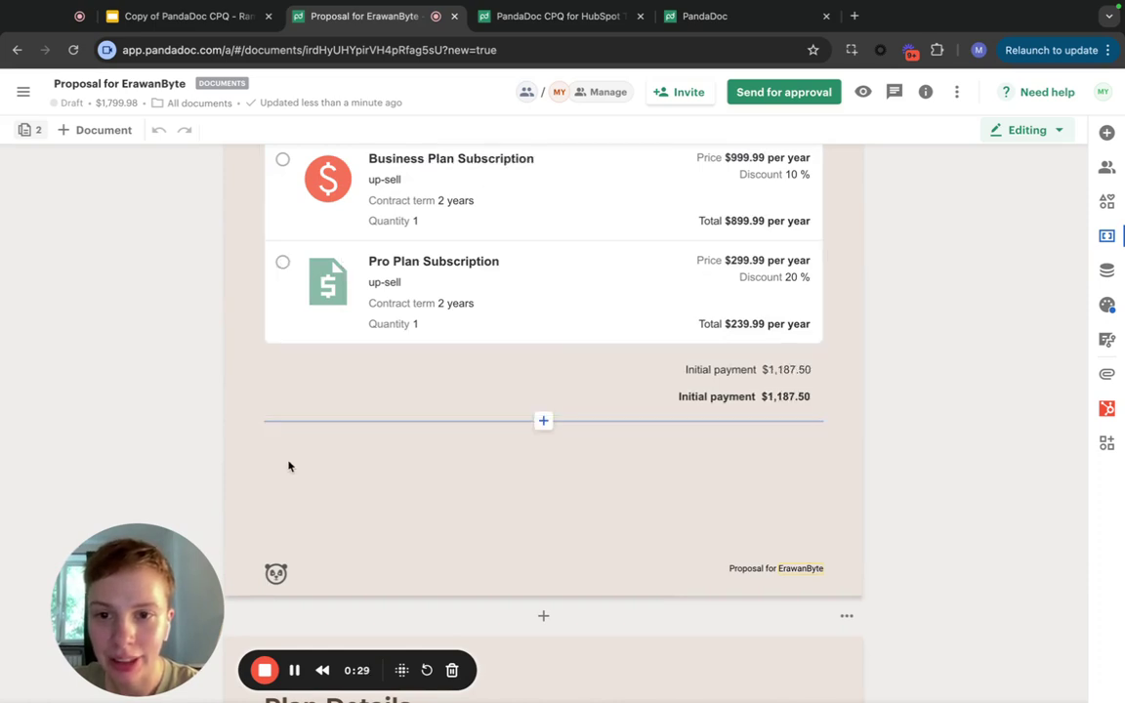
scroll(810, 272, "down", 5)
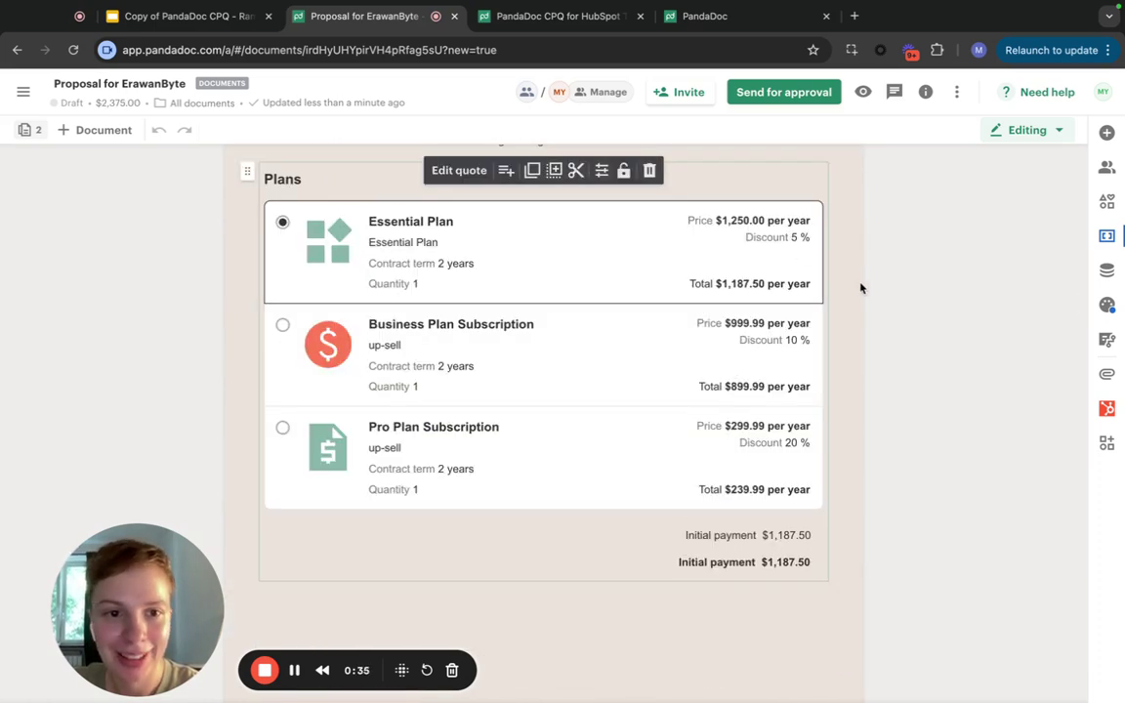
left_click(857, 284)
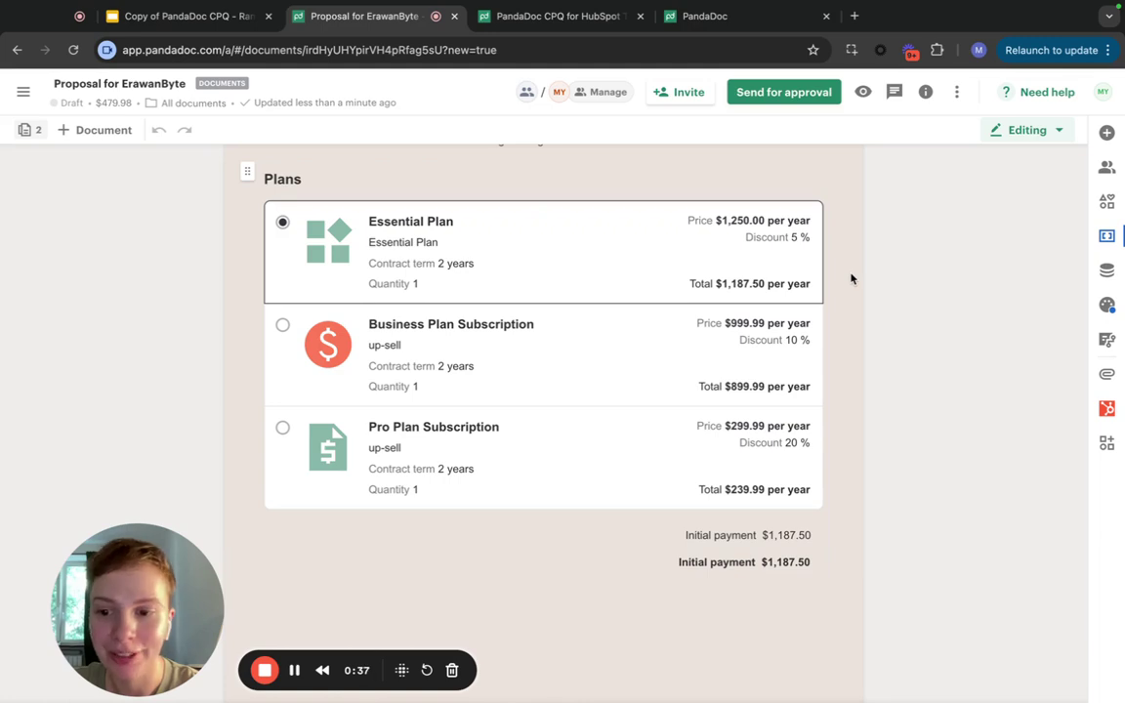
scroll(699, 396, "down", 8)
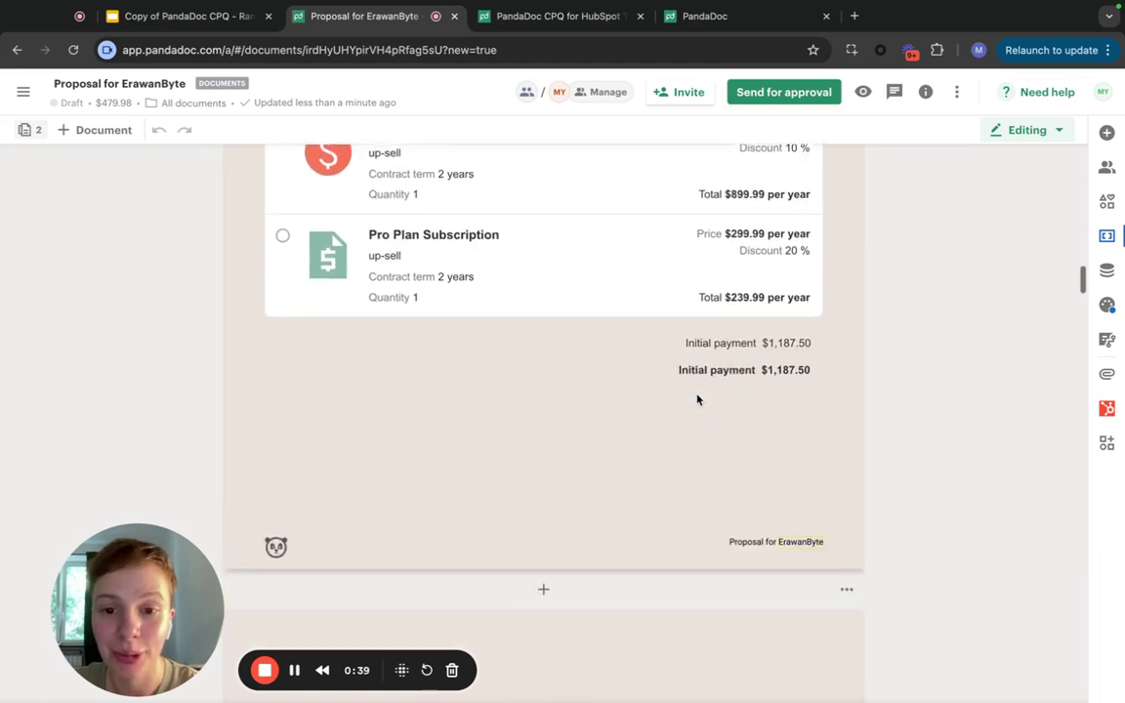
scroll(698, 398, "up", 8)
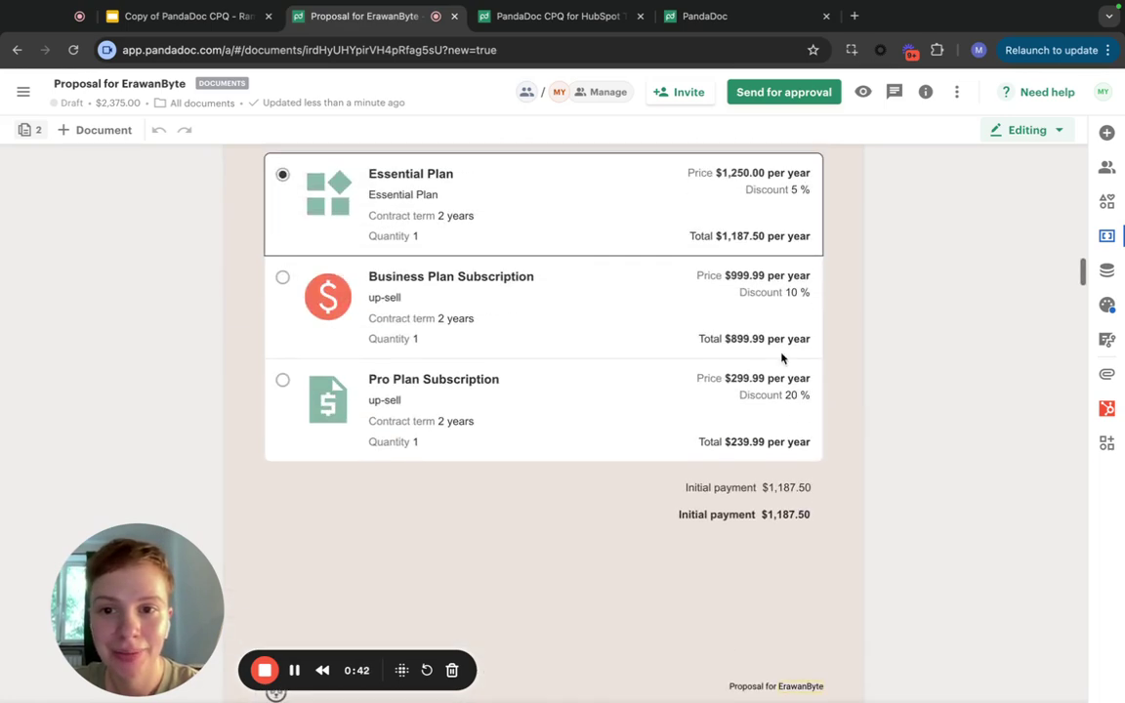
Select the Business Plan Subscription in the Plans quote and check the plan details below it.
left_click(282, 278)
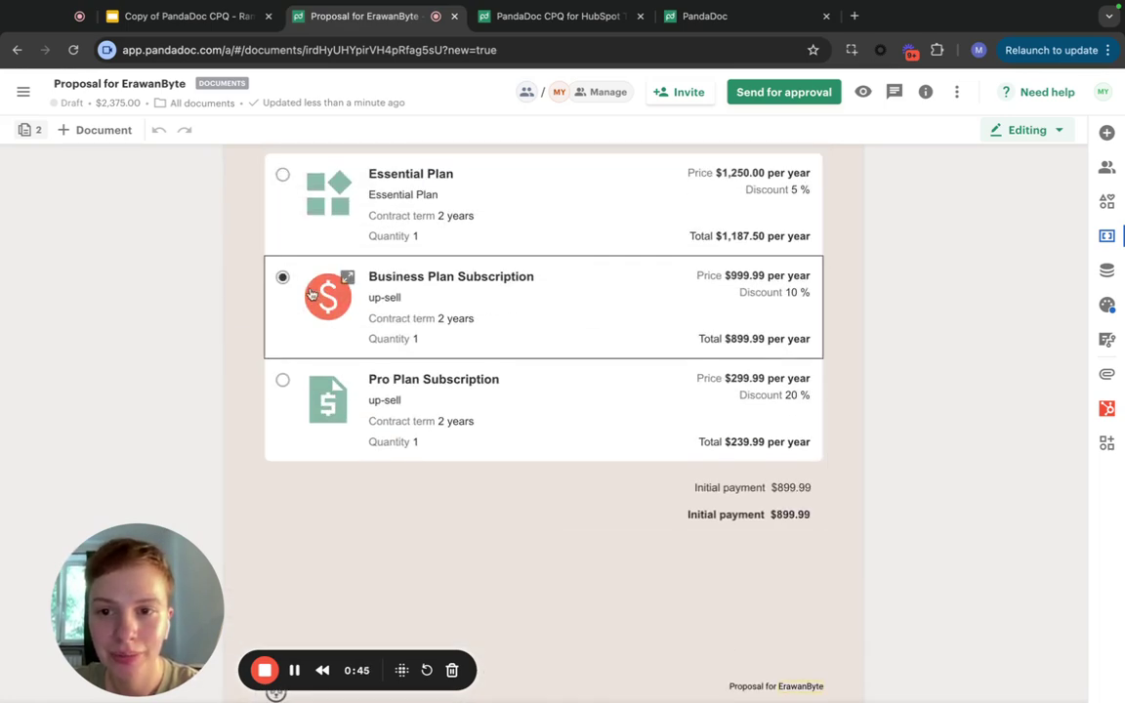
scroll(302, 465, "down", 5)
scroll(297, 439, "up", 4)
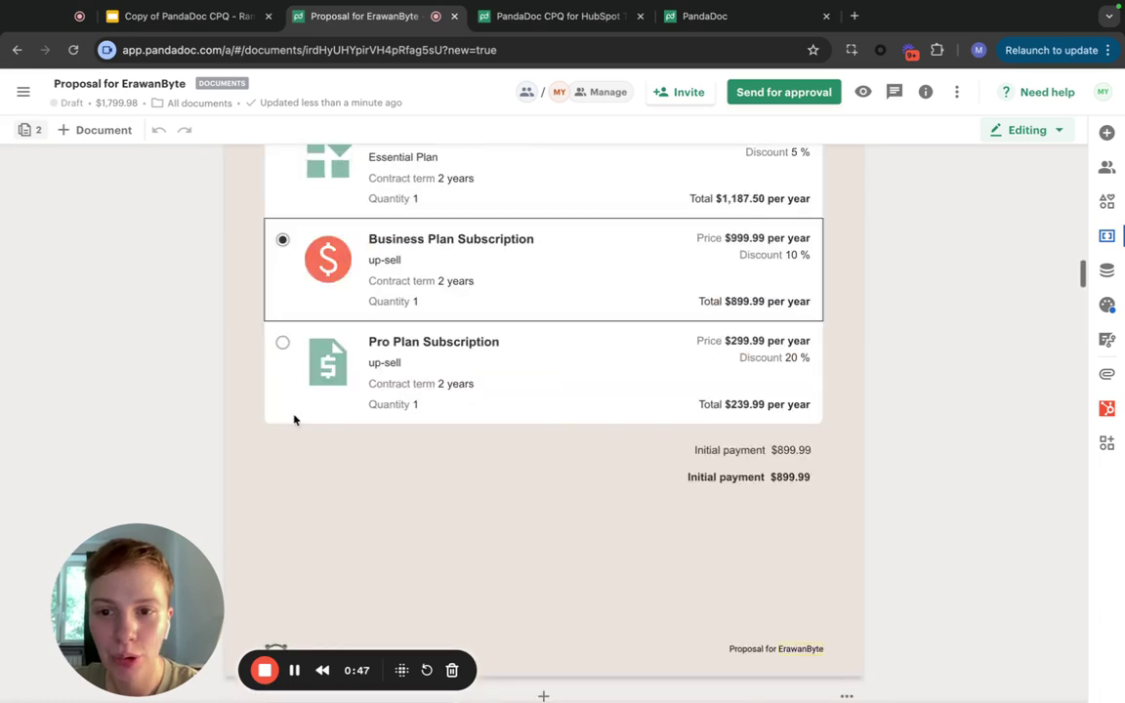
Select the Pro Plan Subscription in the Plans quote and examine the matching smart content on the Plan Details page.
left_click(281, 344)
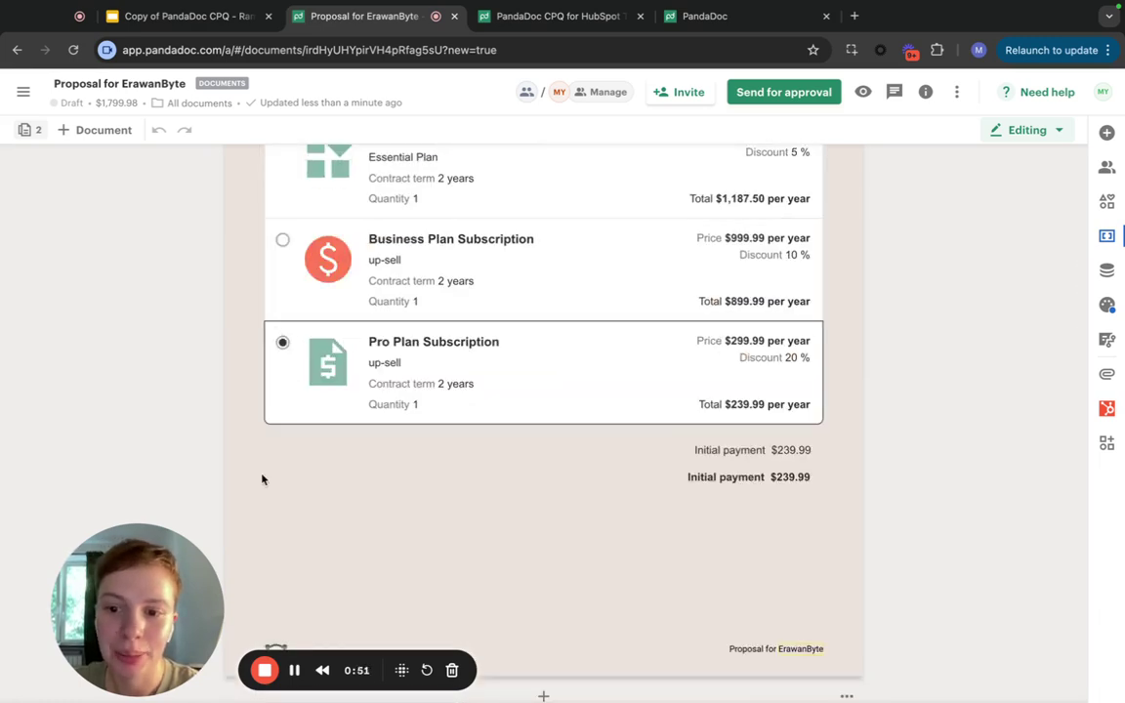
scroll(262, 478, "down", 5)
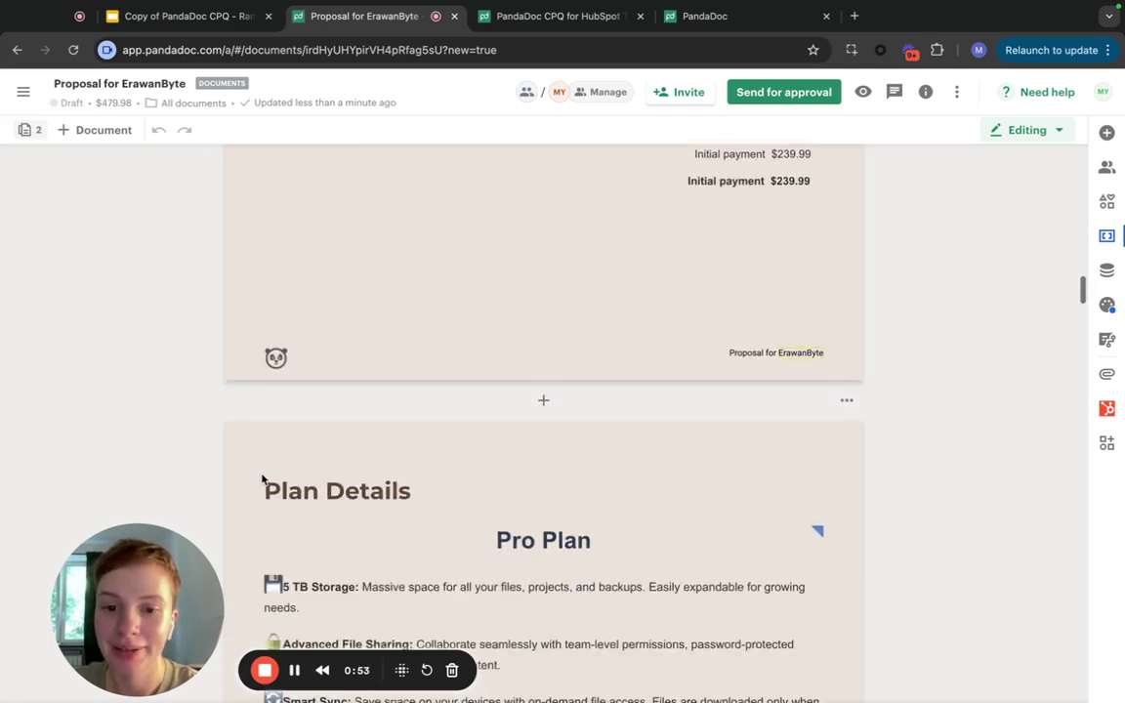
scroll(652, 595, "up", 6)
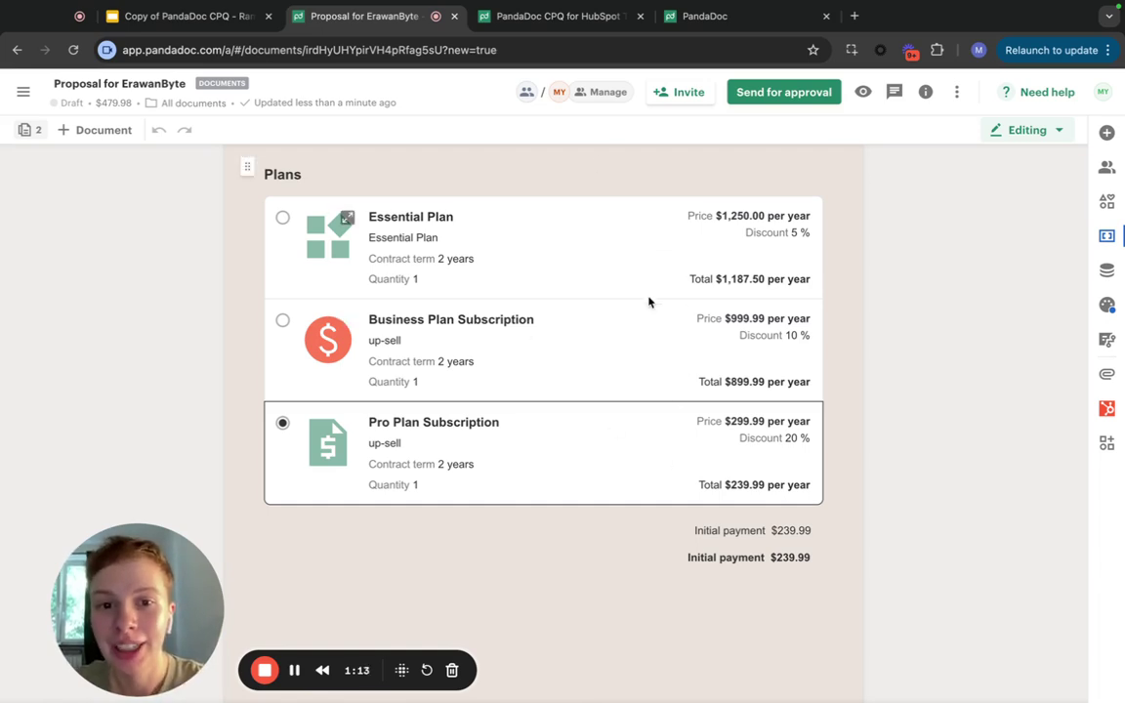
scroll(648, 302, "down", 5)
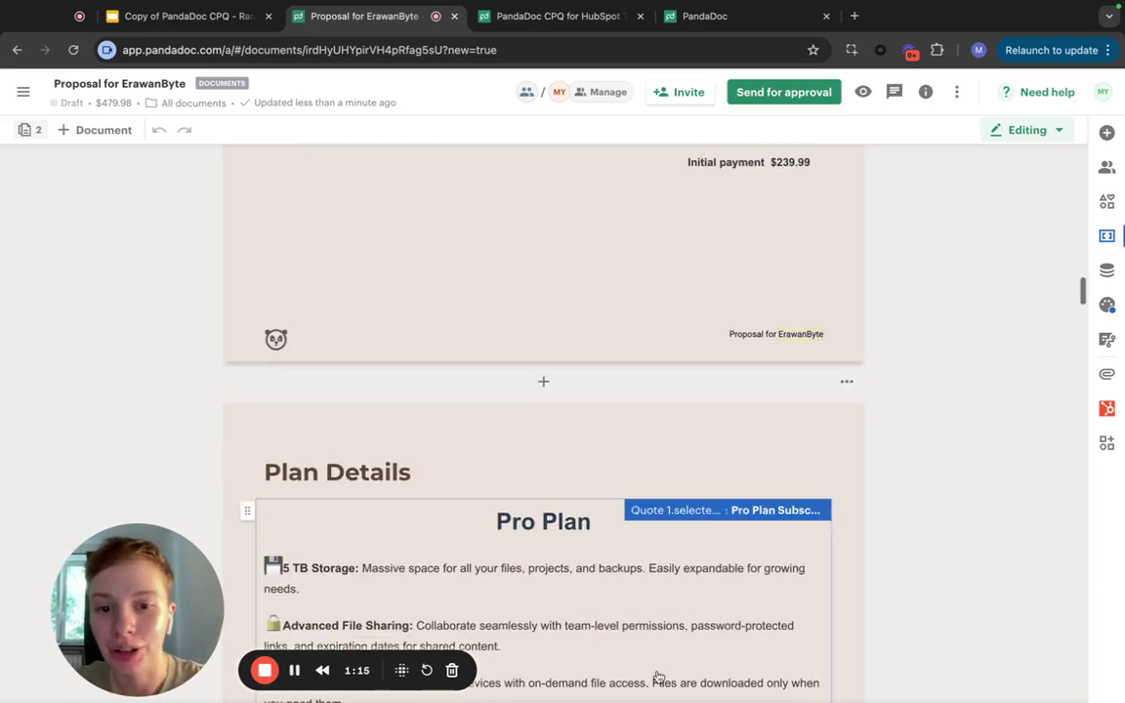
scroll(658, 677, "down", 3)
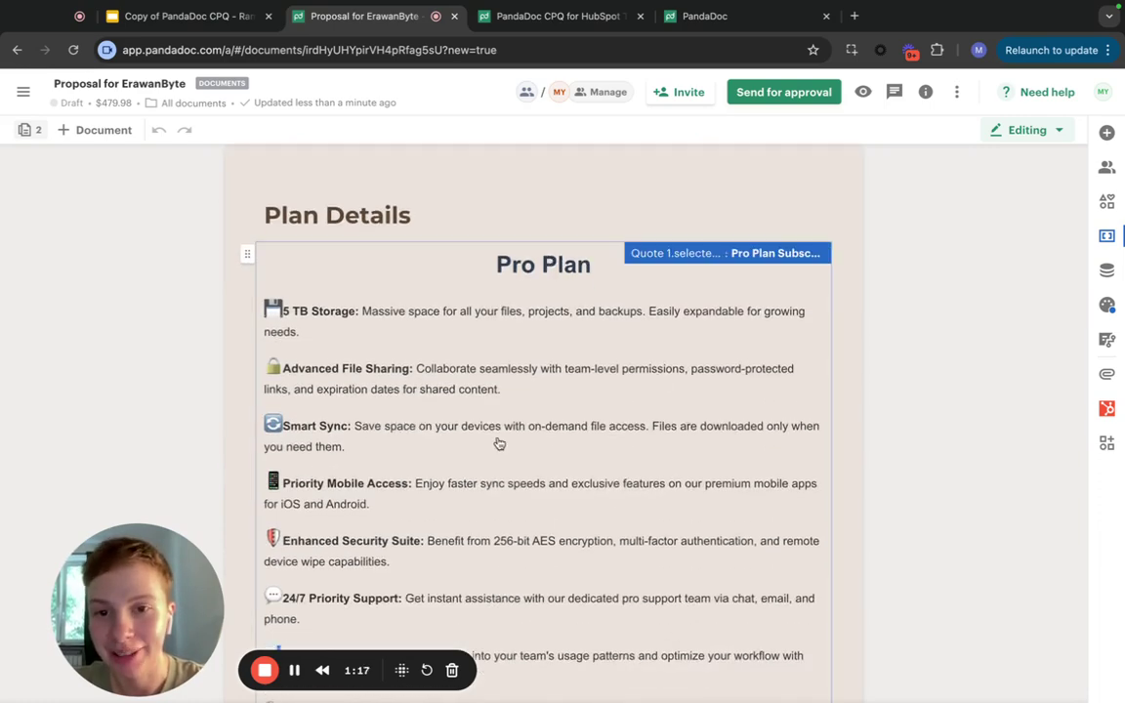
scroll(498, 443, "up", 5)
Close the proposal and open the Plans quote in the CPQ for HubSpot template for editing.
key("ctrl+w")
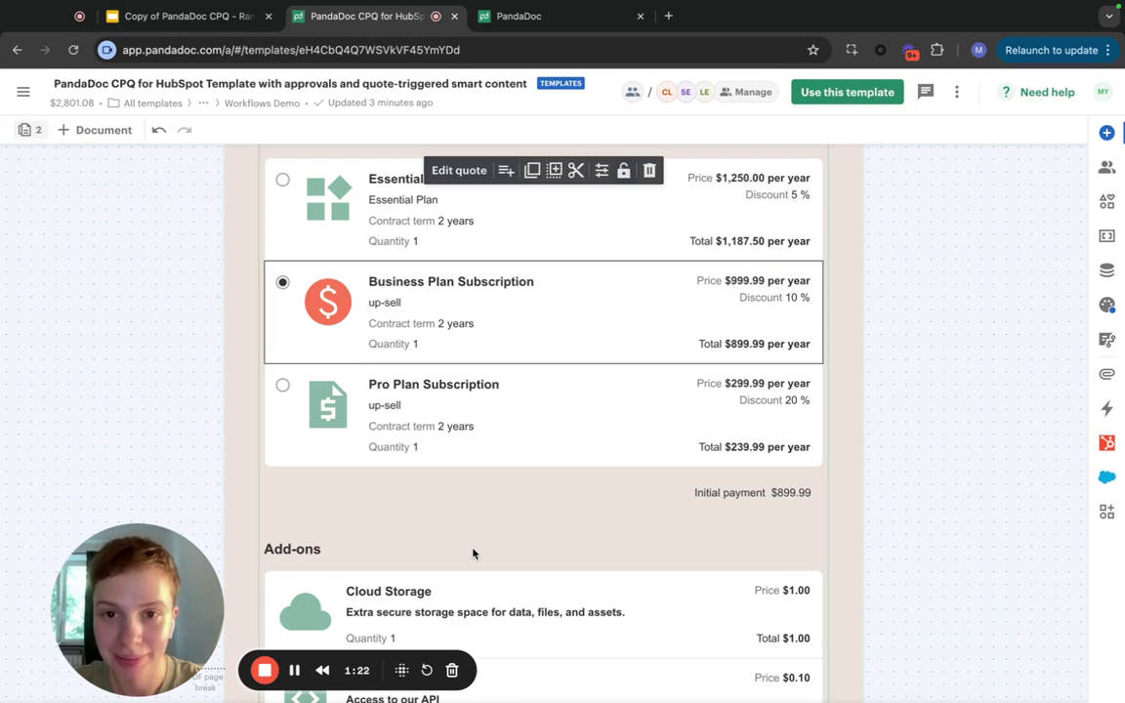
scroll(473, 554, "up", 2)
scroll(472, 553, "up", 2)
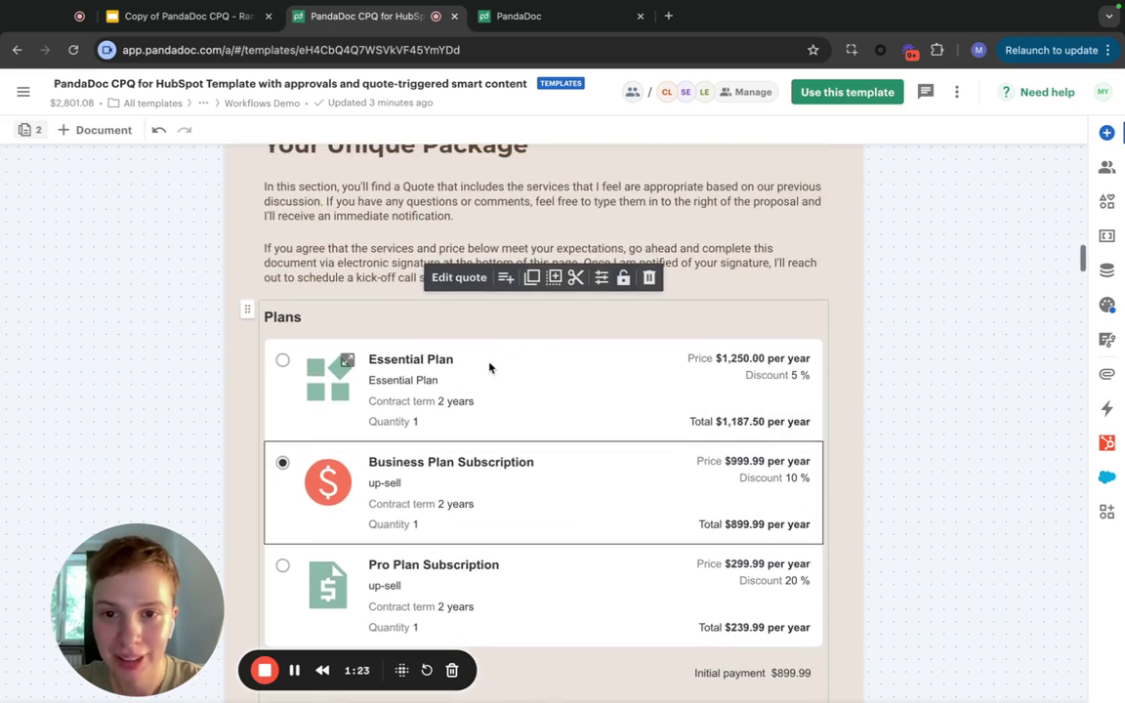
left_click(459, 279)
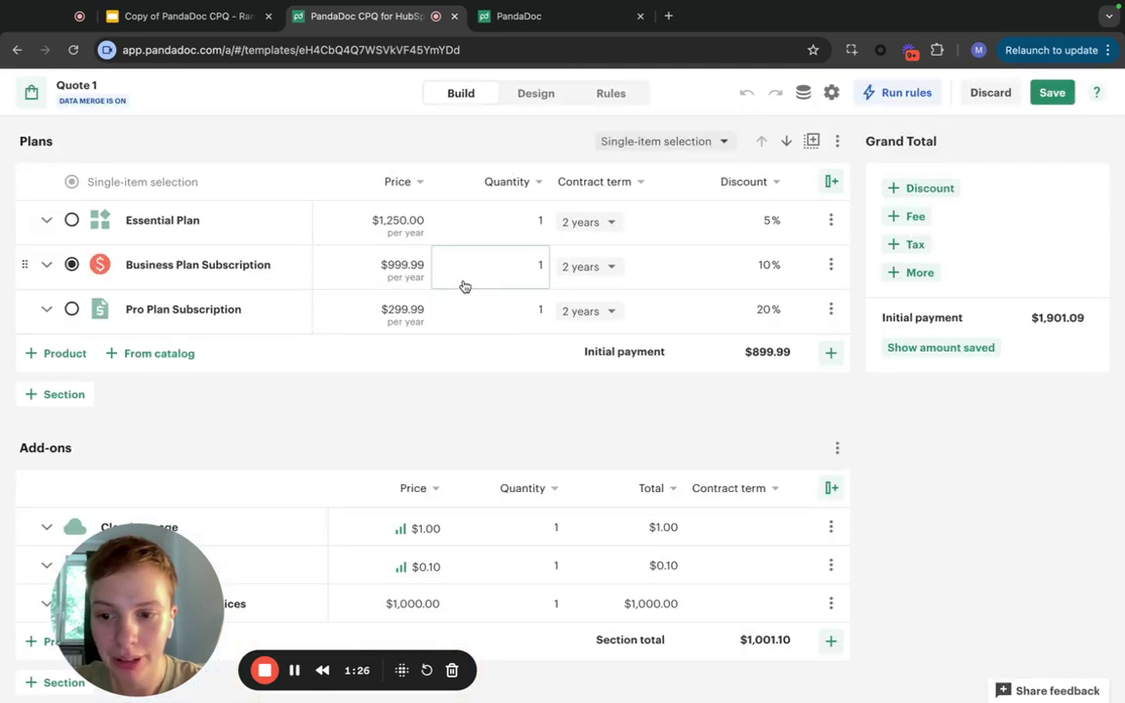
Add a quote data field named selected_plan and save it.
left_click(804, 95)
scroll(917, 439, "down", 2)
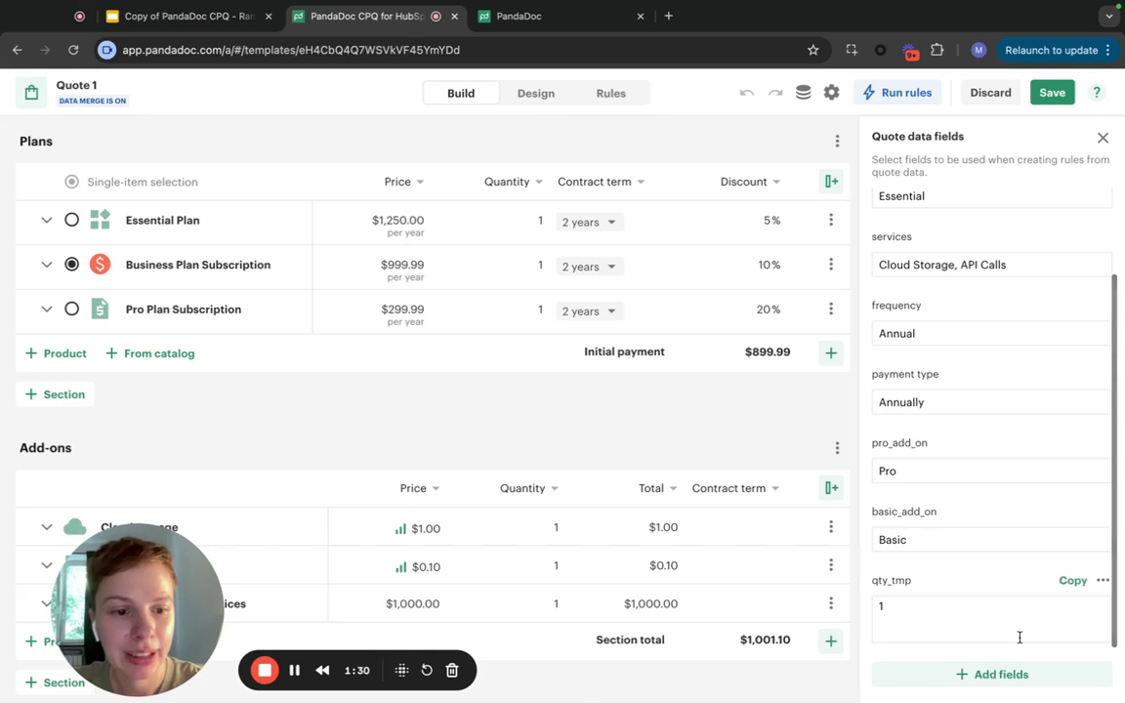
left_click(971, 675)
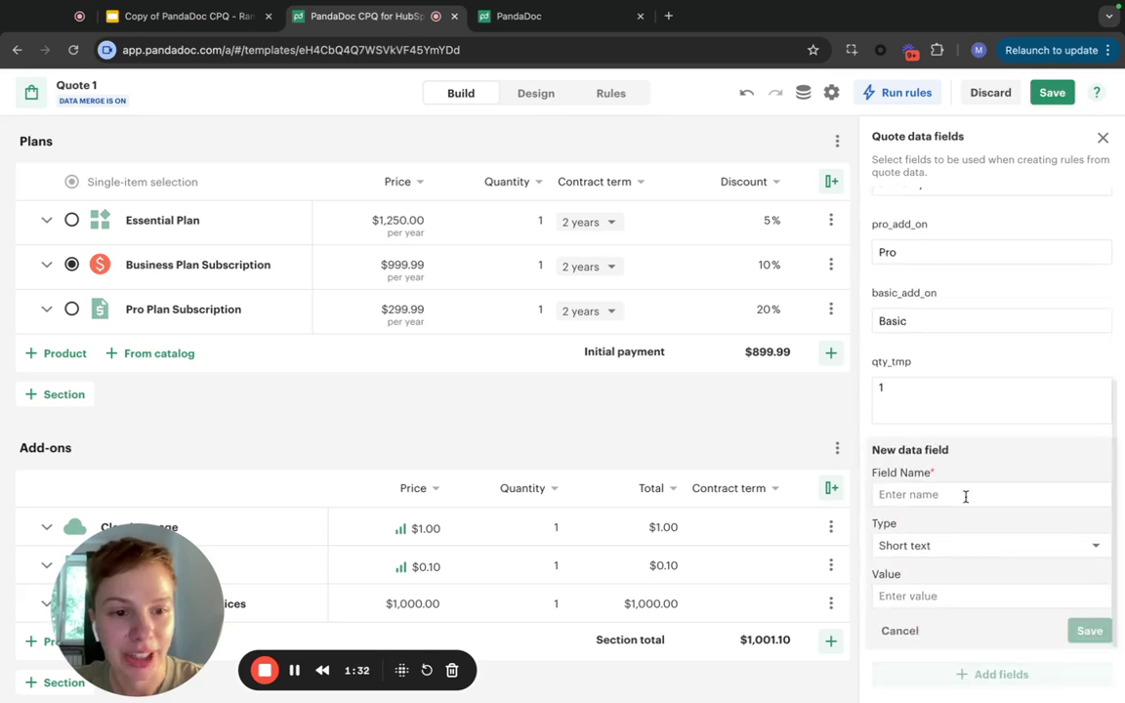
left_click(960, 495)
type("selected_plan")
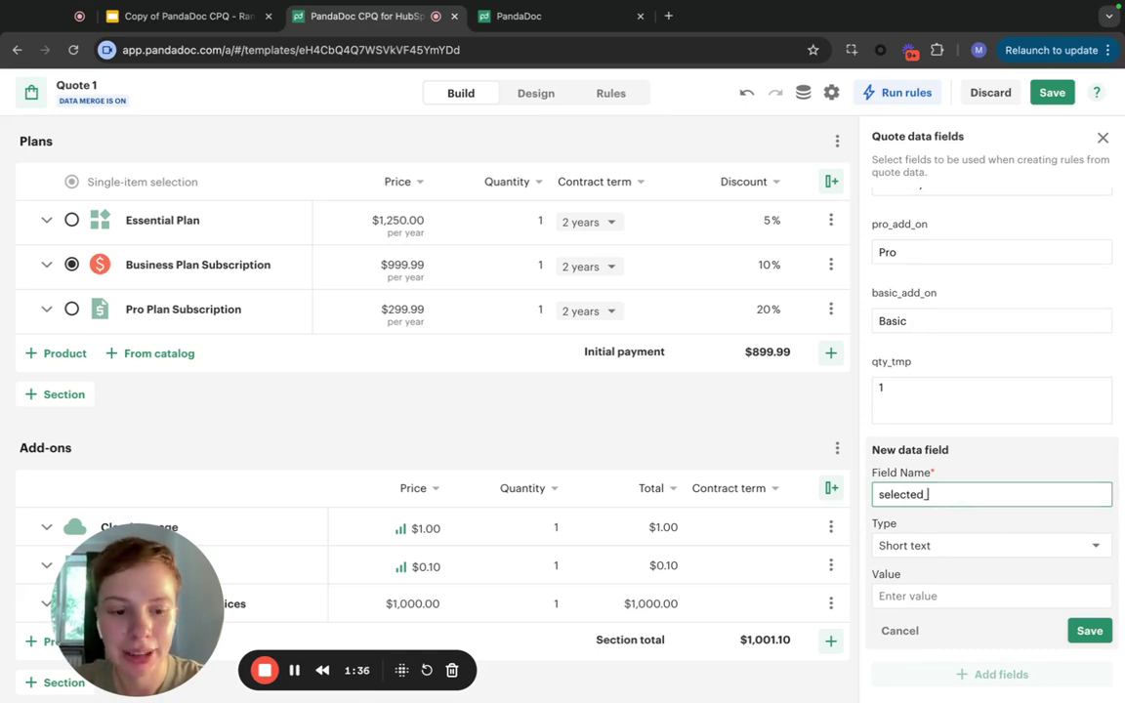
left_click(1088, 630)
left_click(1102, 138)
Create a new quote rule named "Set selected_plan".
left_click(613, 92)
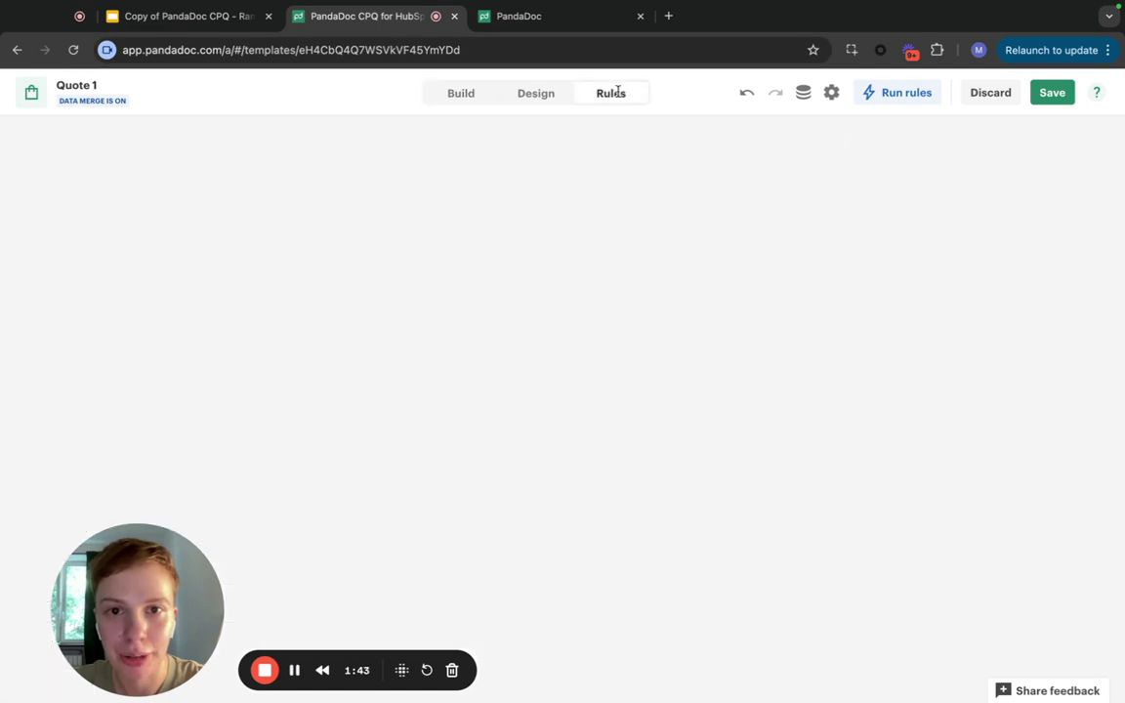
scroll(616, 314, "down", 15)
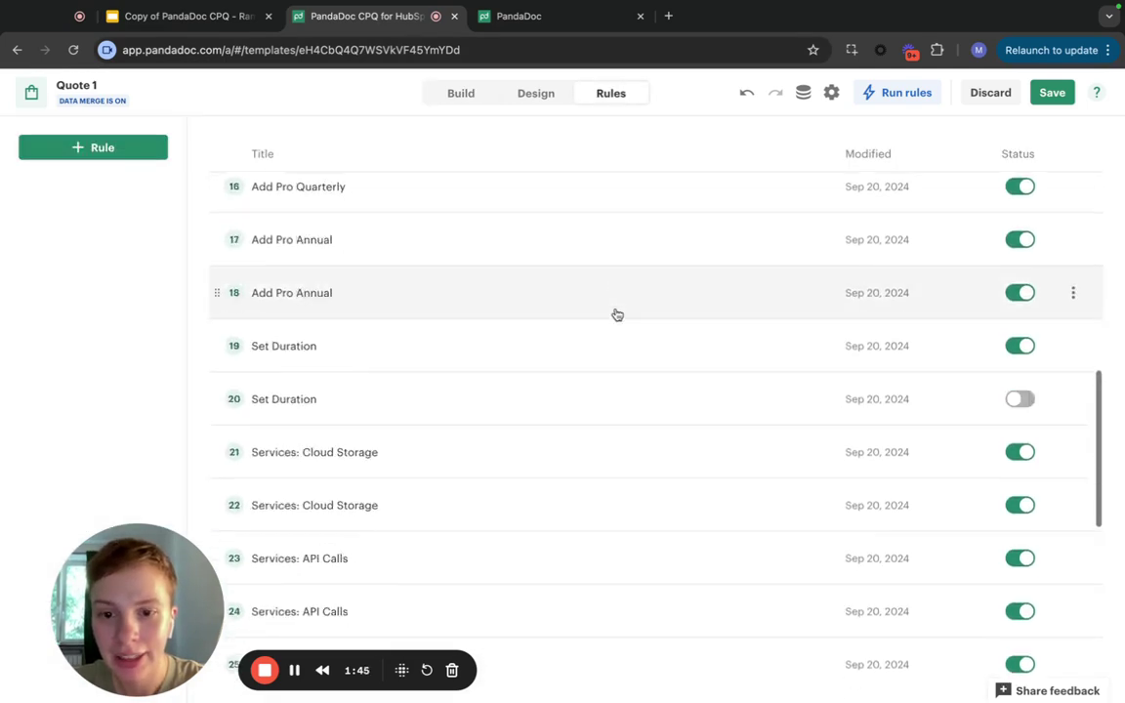
left_click(128, 147)
left_click(118, 141)
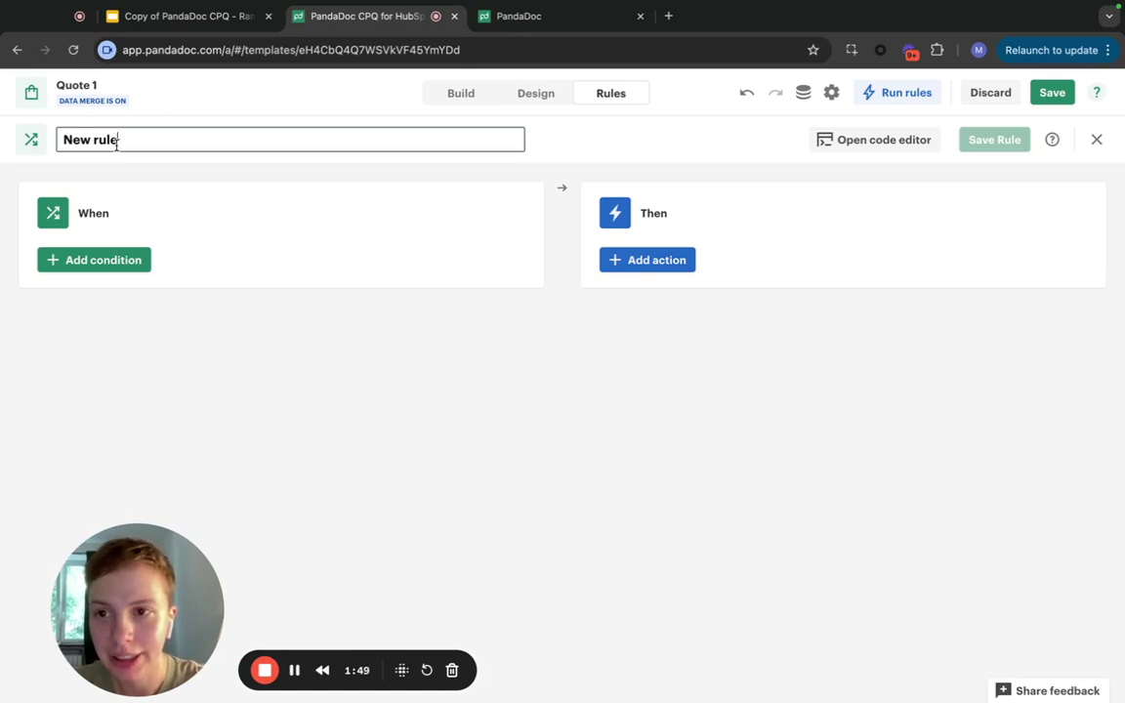
type("Set ")
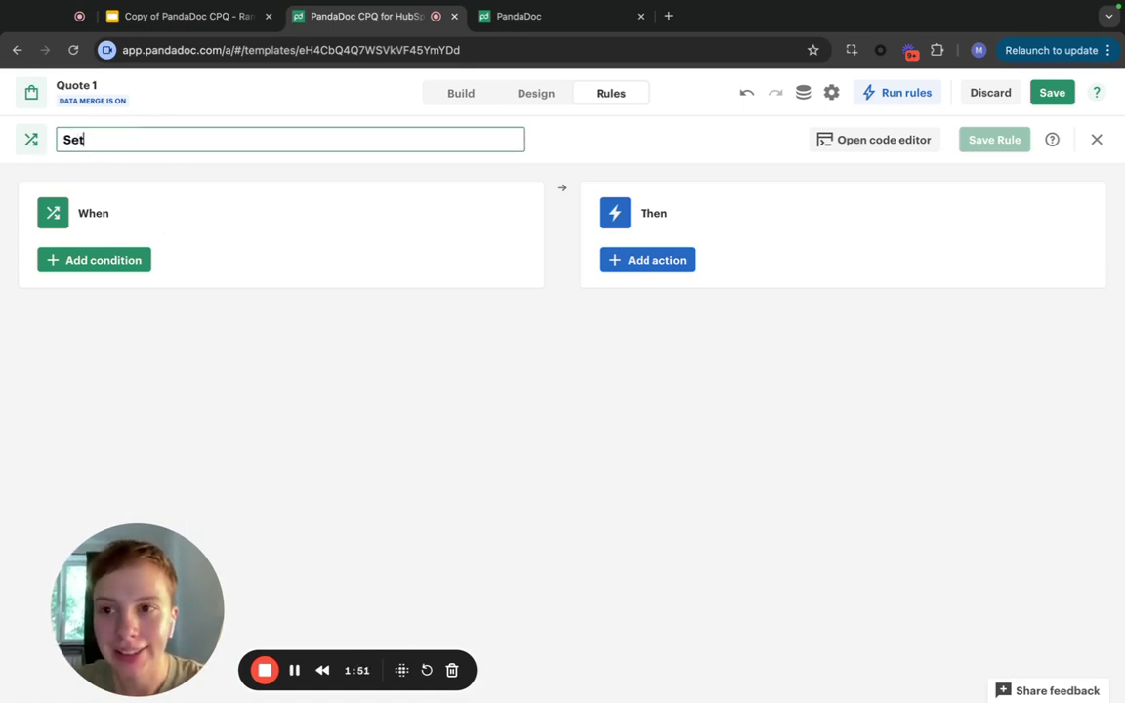
type("select")
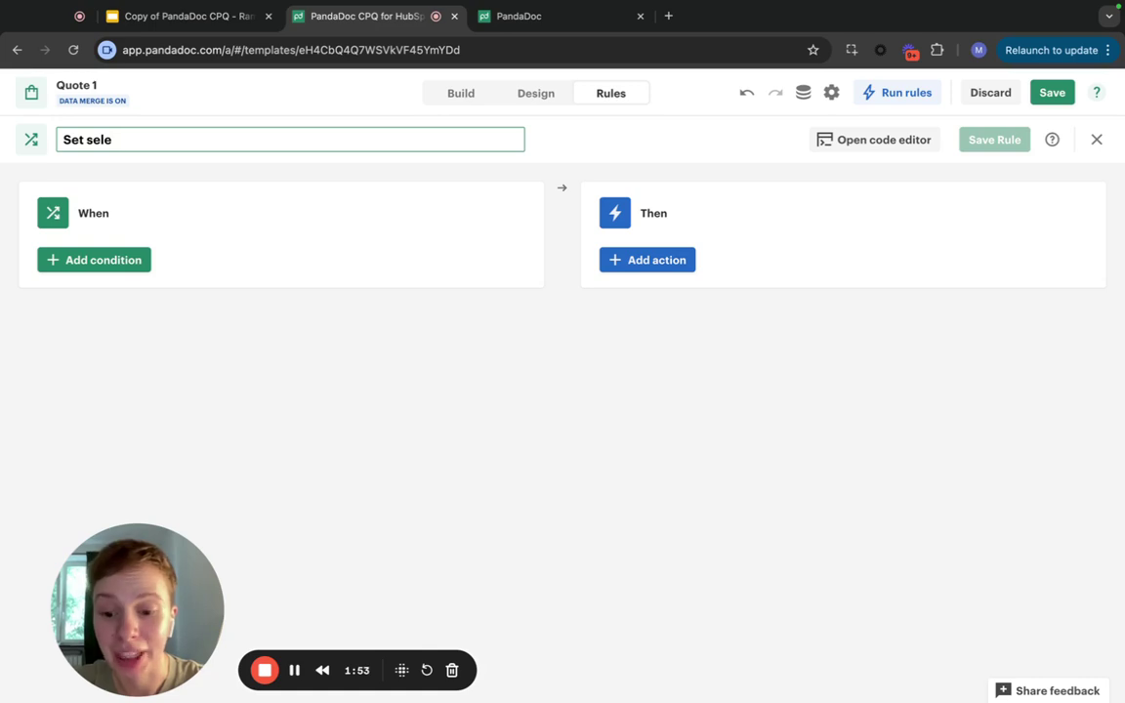
type("ed")
type("_plan")
Add a condition to the rule that line items contain elements with Selected equal to true.
left_click(94, 260)
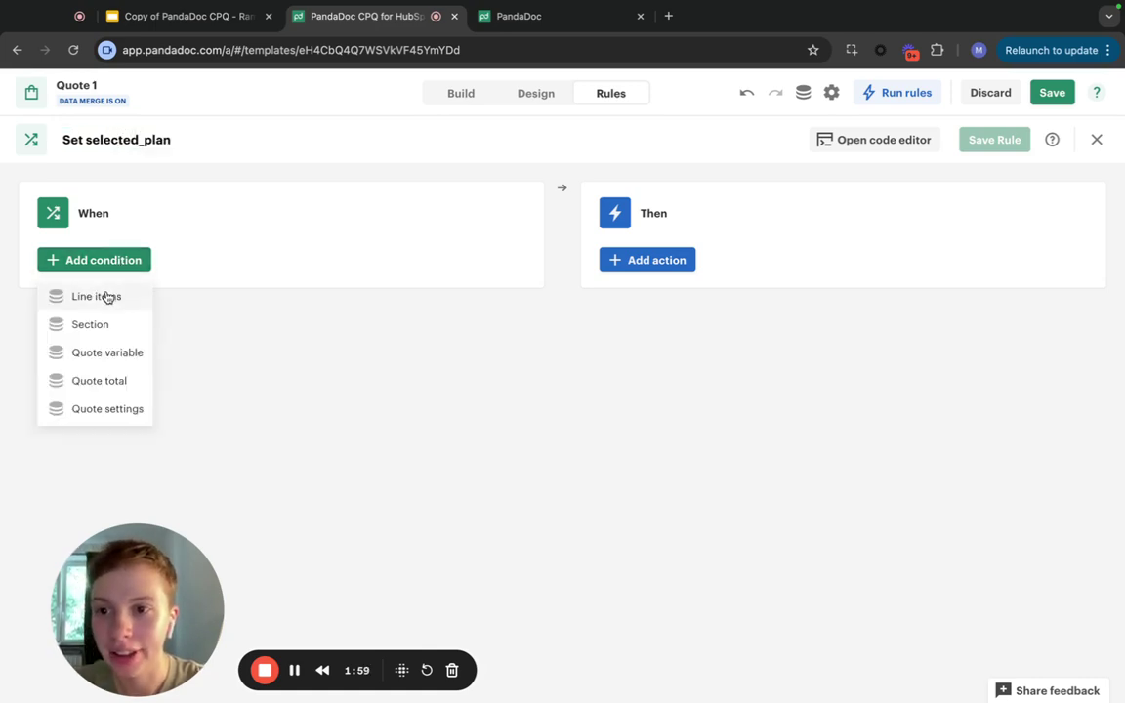
left_click(108, 297)
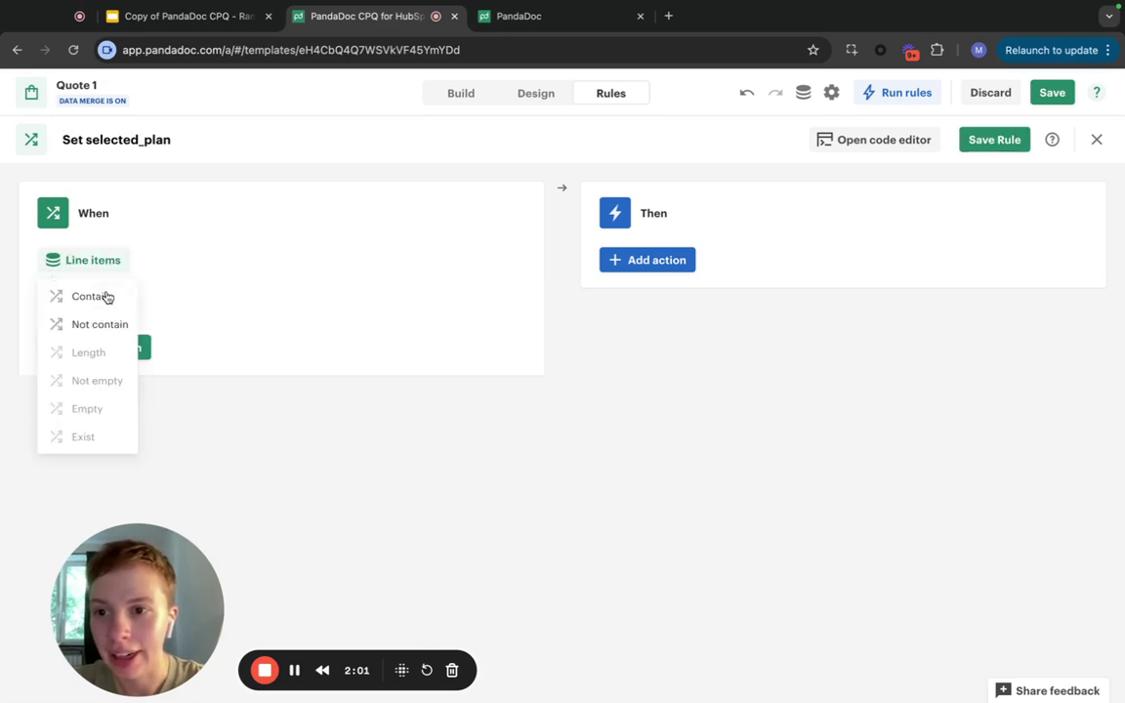
left_click(101, 303)
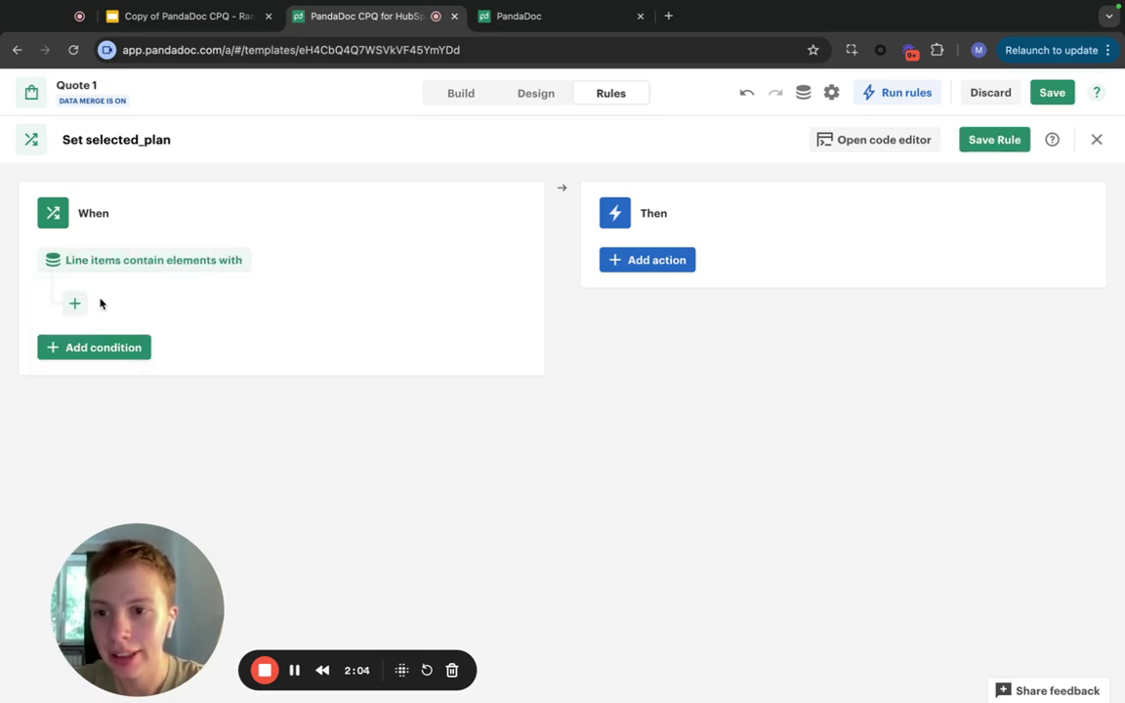
left_click(74, 303)
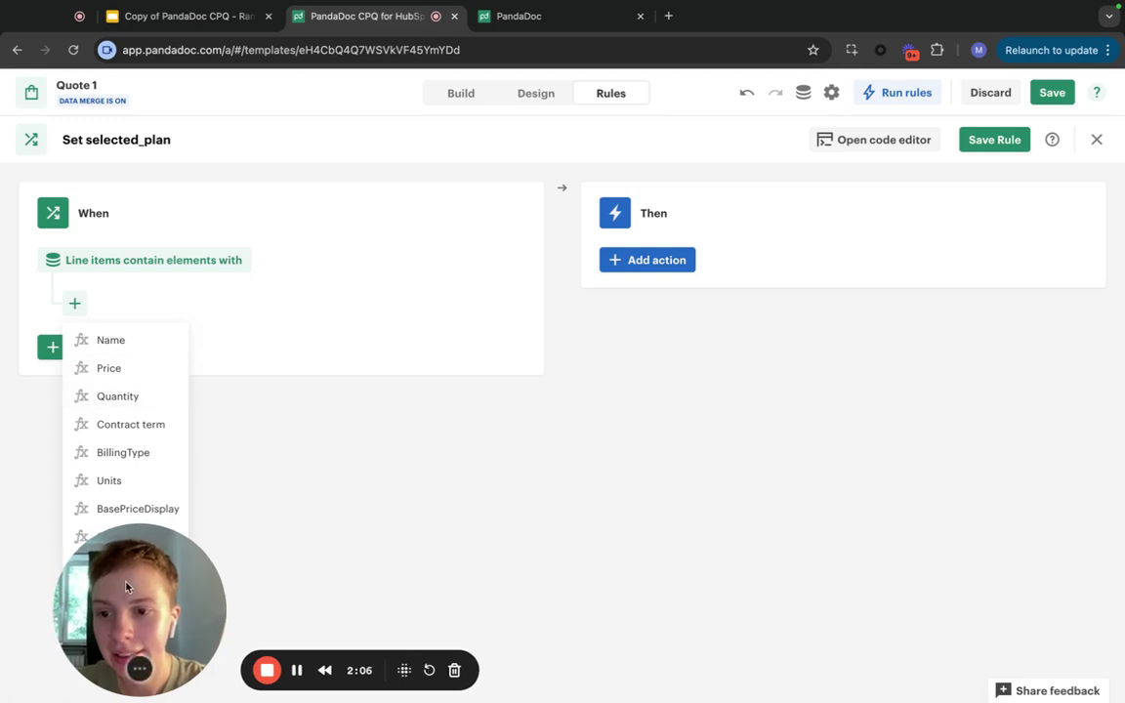
left_click_drag(126, 585, 344, 529)
scroll(126, 497, "down", 4)
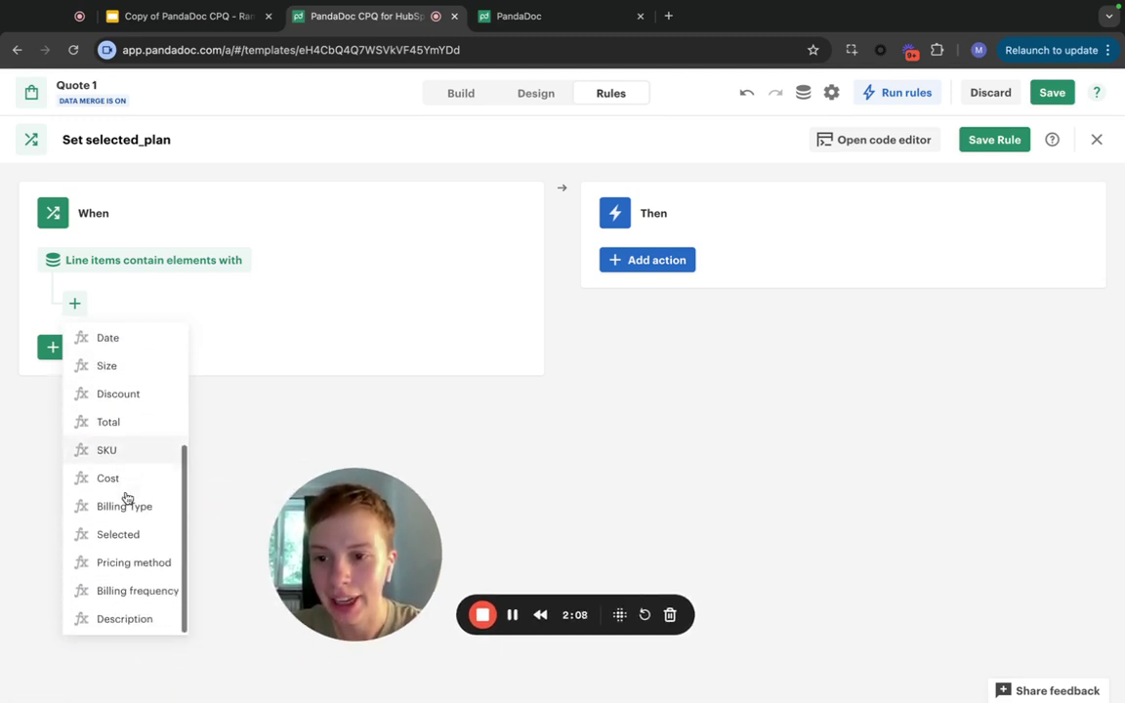
left_click(112, 533)
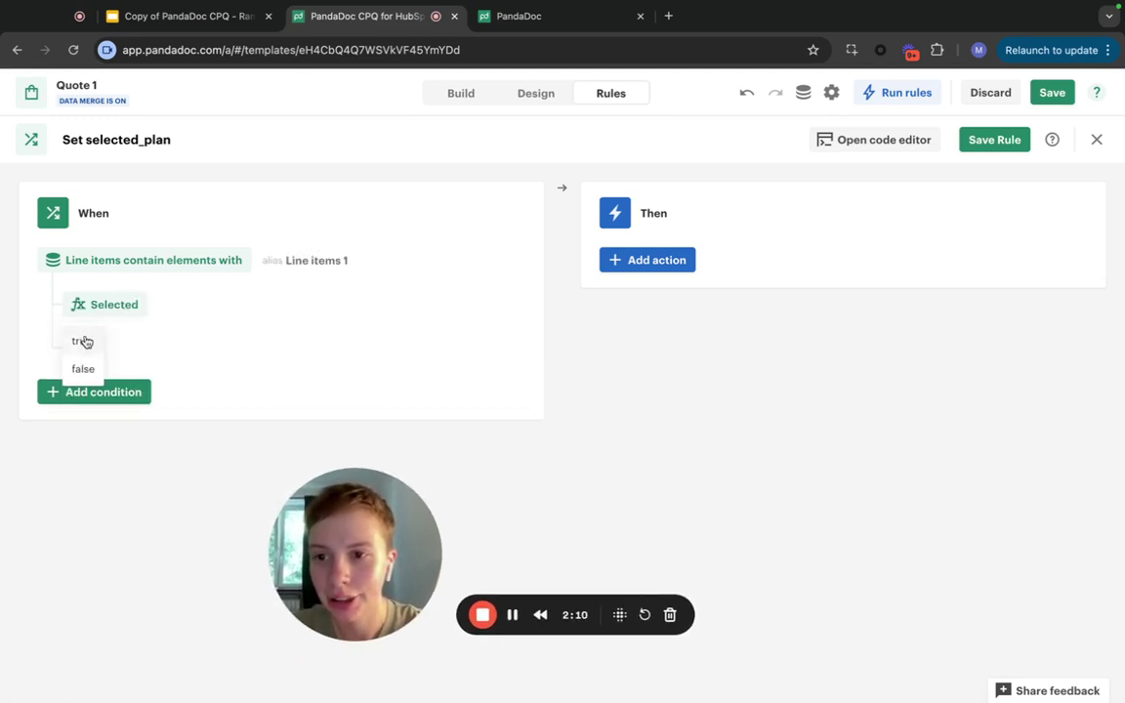
left_click(82, 340)
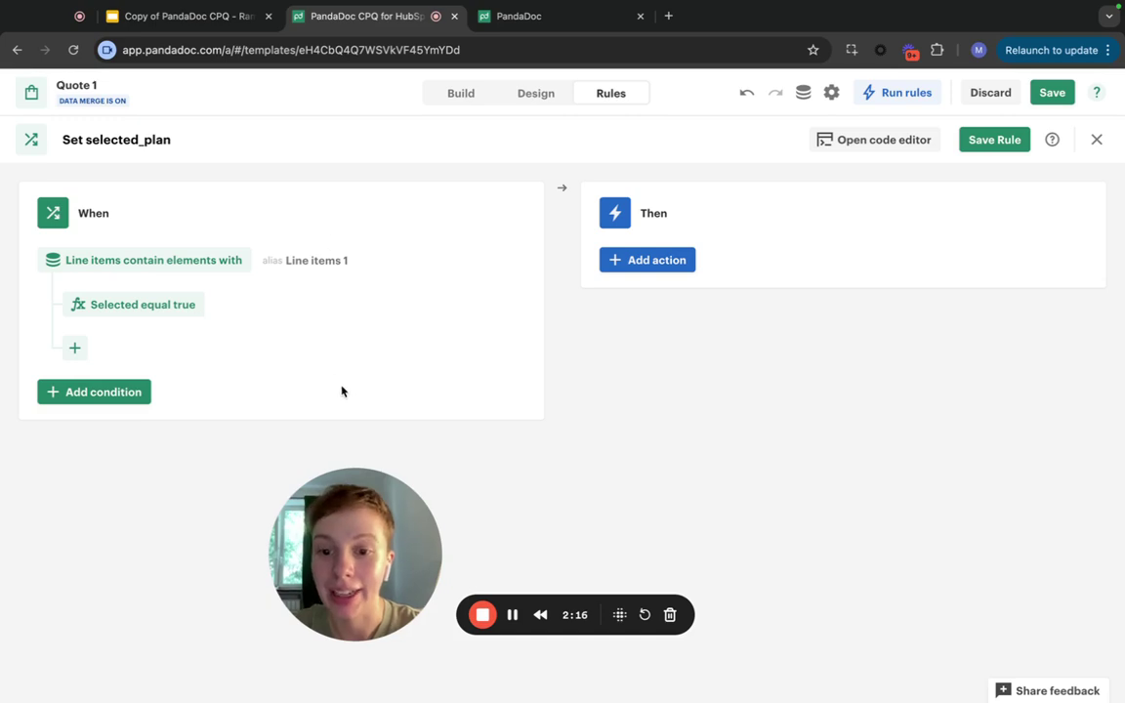
Add an action to the rule that updates the quote variable selected_plan.
left_click(652, 266)
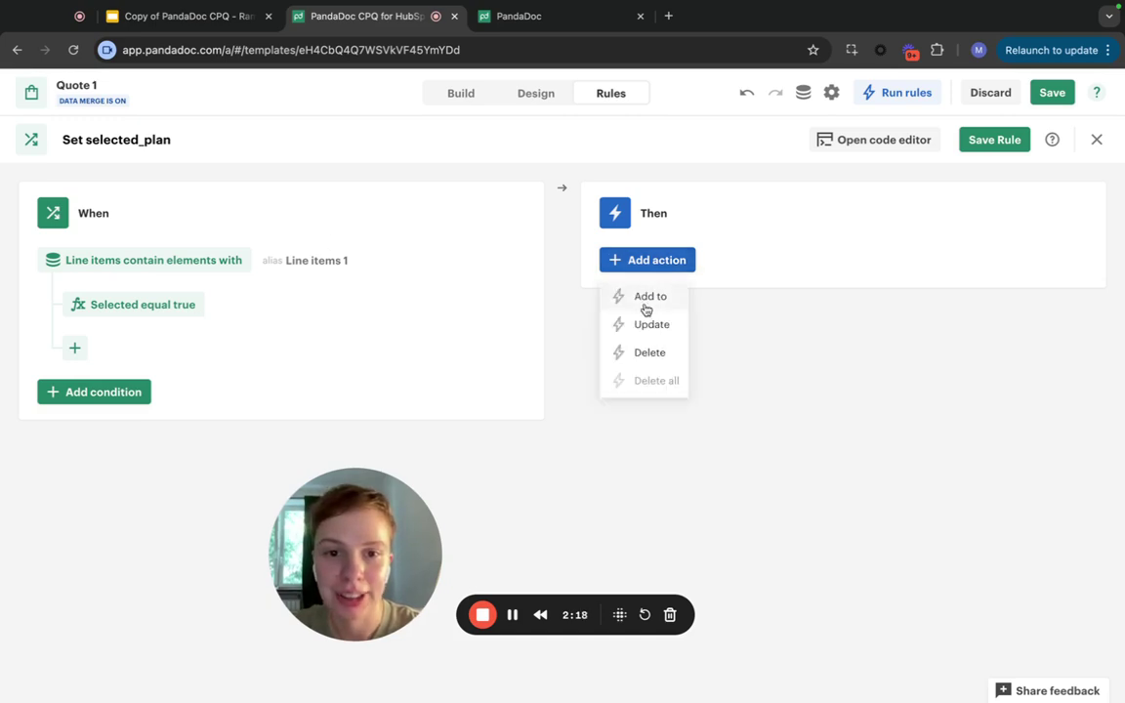
left_click(618, 331)
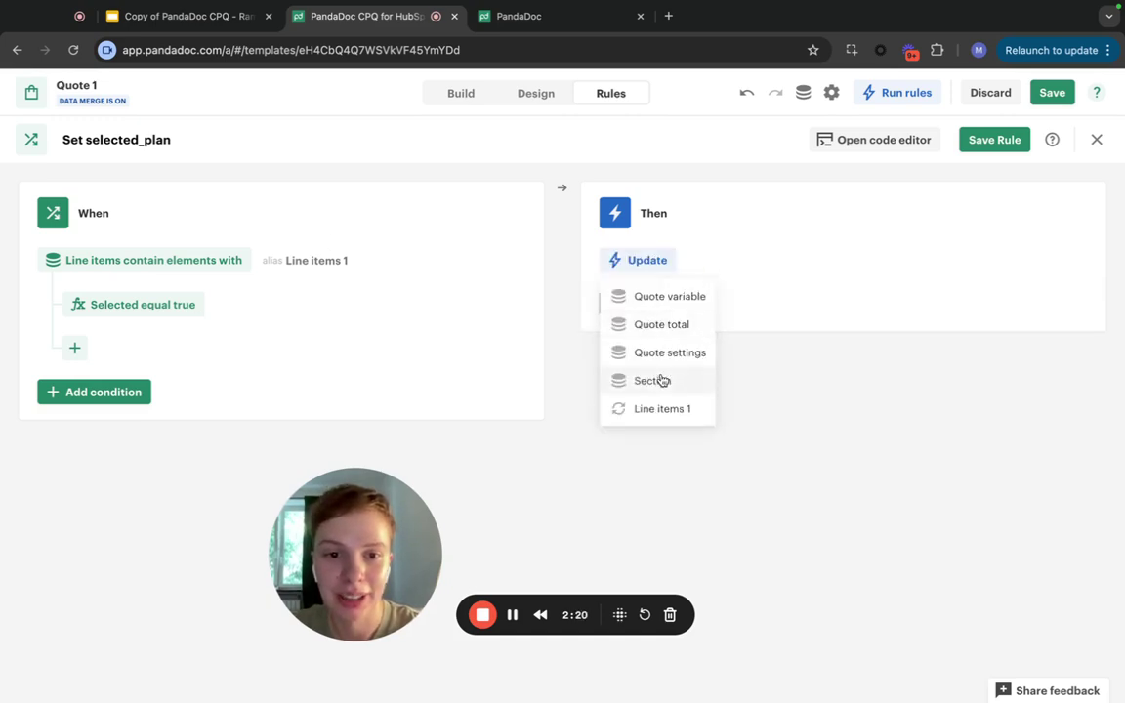
left_click(689, 295)
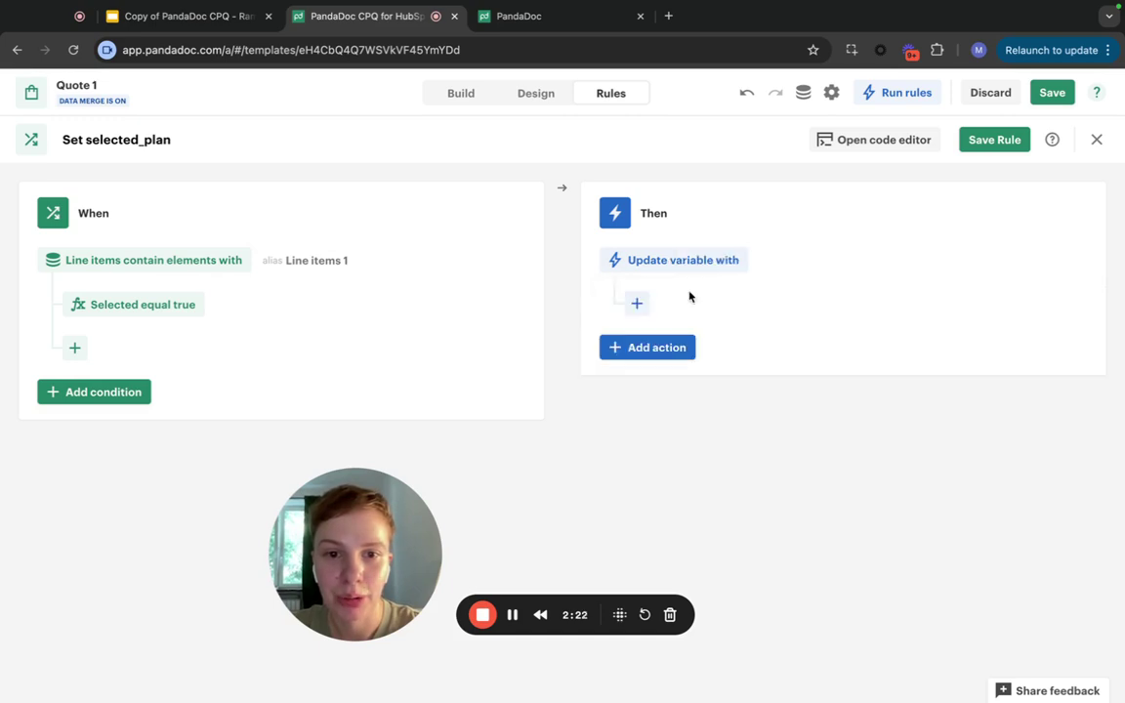
left_click(640, 305)
left_click(691, 564)
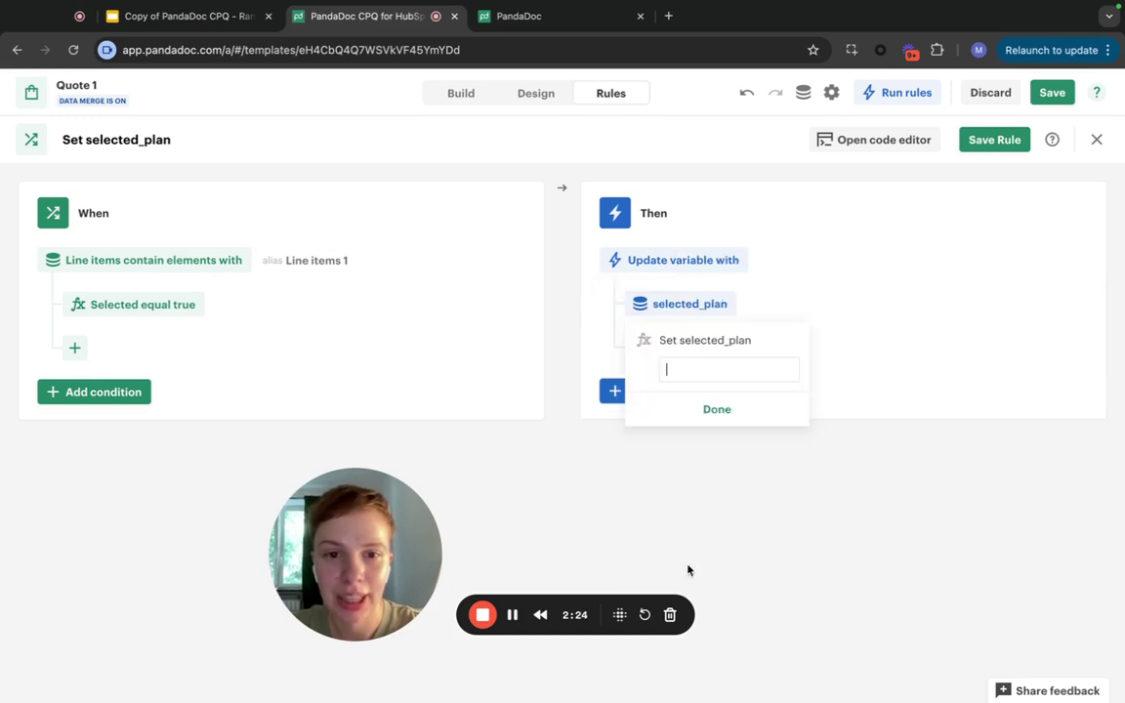
Set the selected_plan value in the action to [Aliases.Line items 1.Name].
left_click(710, 370)
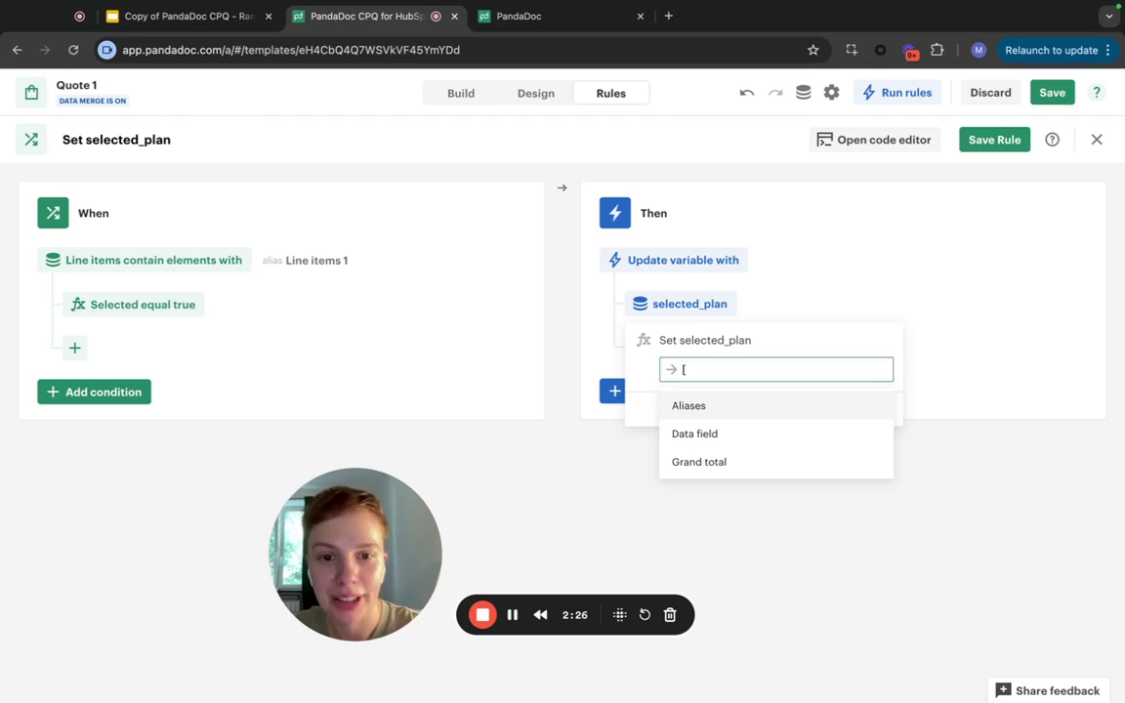
left_click(688, 406)
left_click(742, 404)
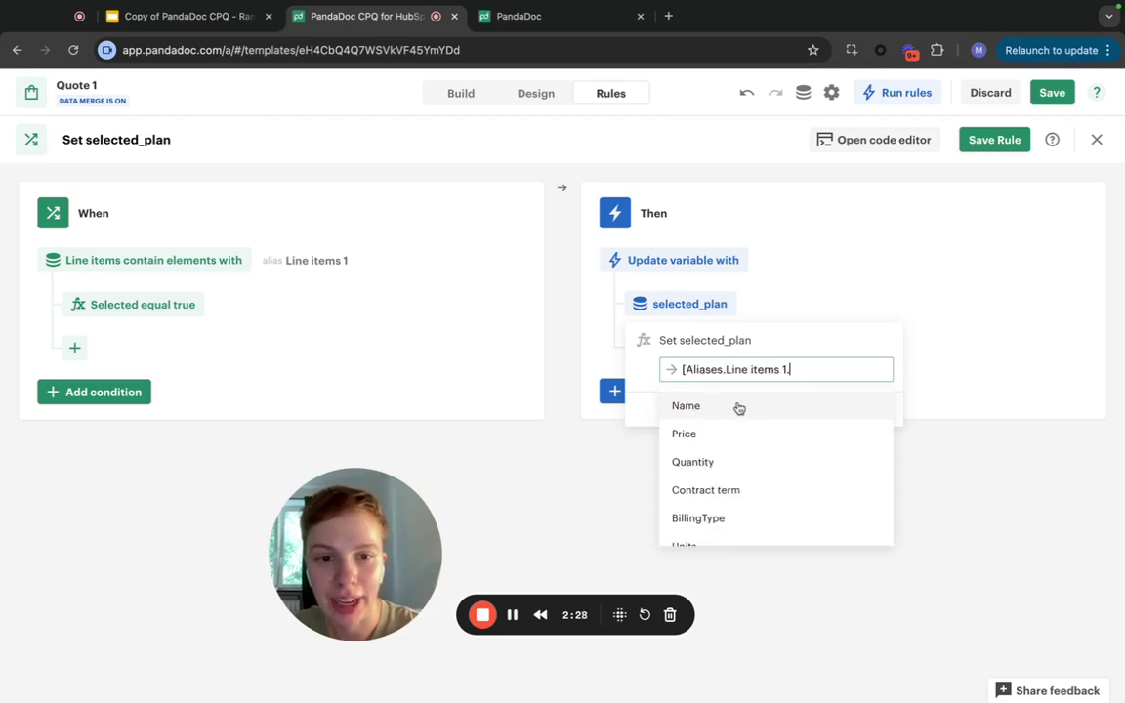
left_click(719, 408)
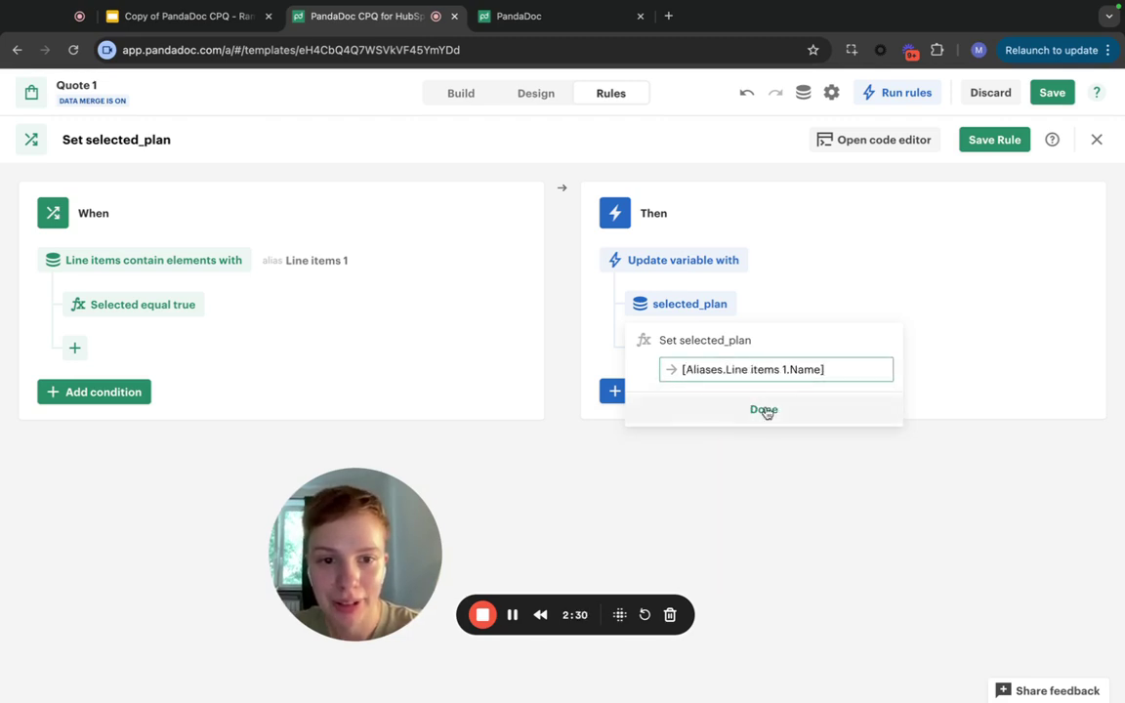
left_click(765, 410)
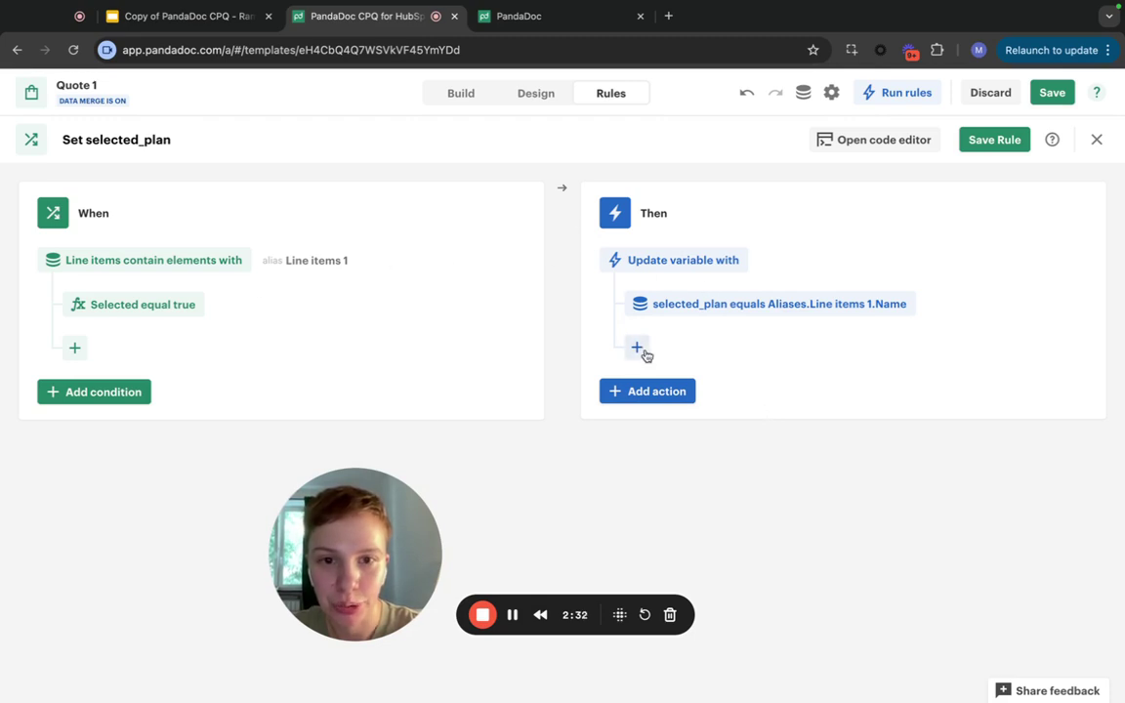
Save the Set selected_plan rule and check its status in the rules list.
left_click(993, 141)
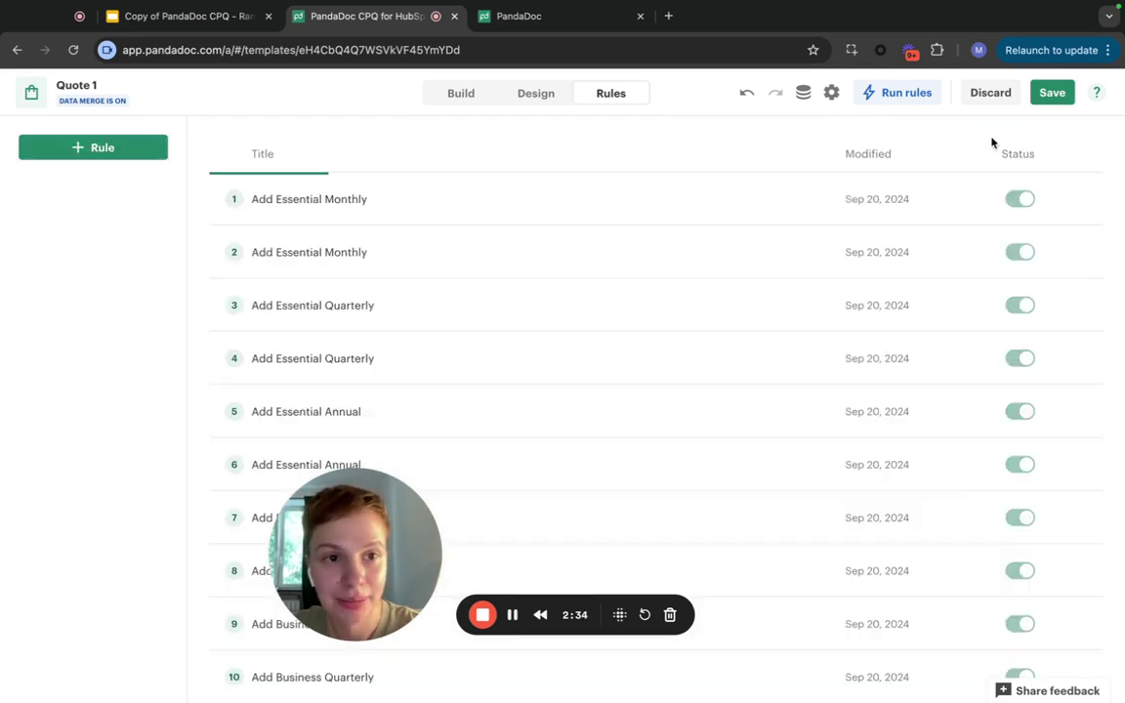
scroll(936, 414, "down", 15)
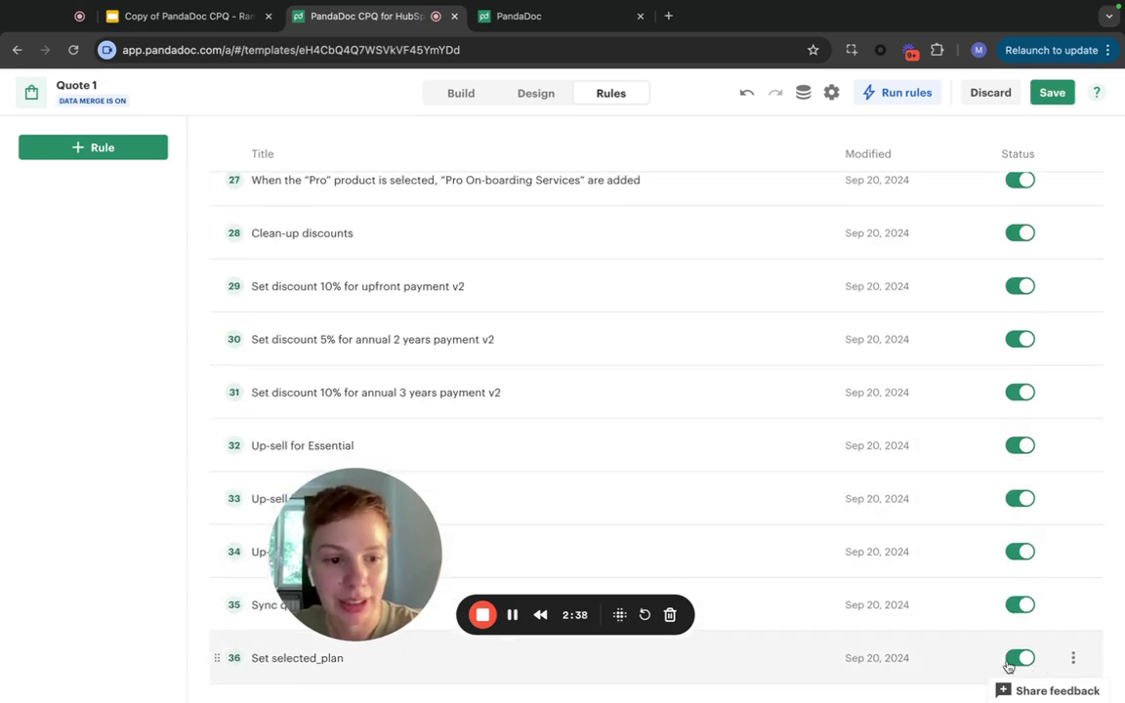
scroll(1021, 665, "up", 6)
scroll(1020, 606, "down", 6)
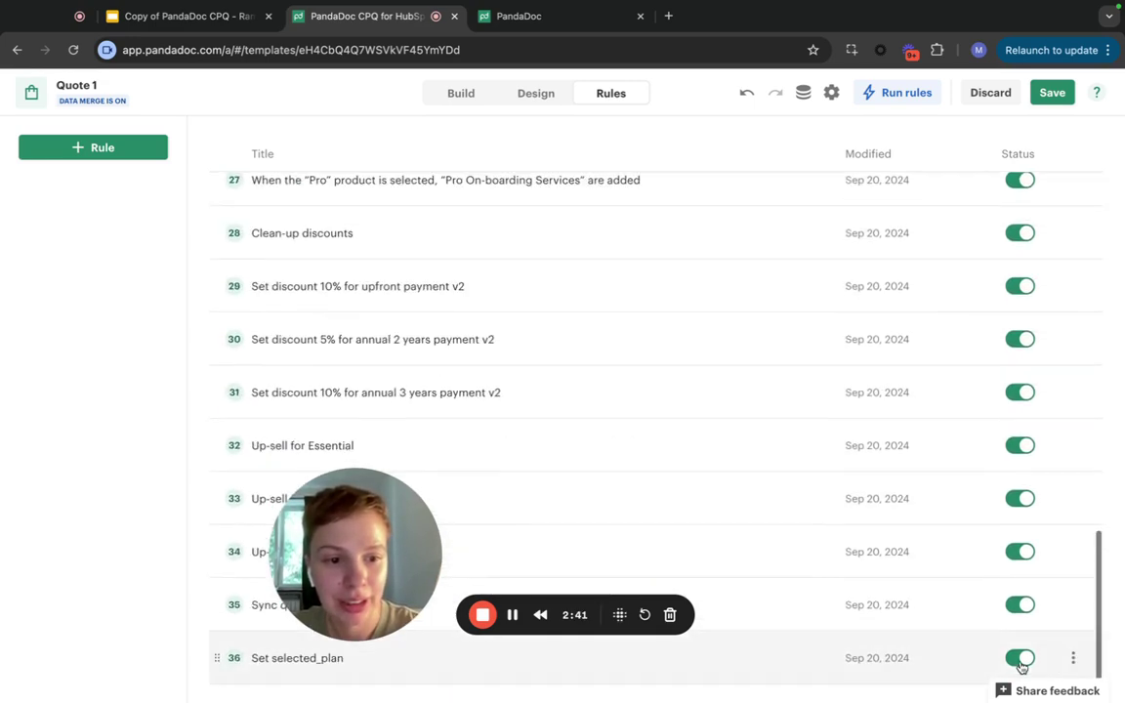
Test the rule by selecting the Essential Plan in the quote and checking the selected_plan data field.
left_click(461, 93)
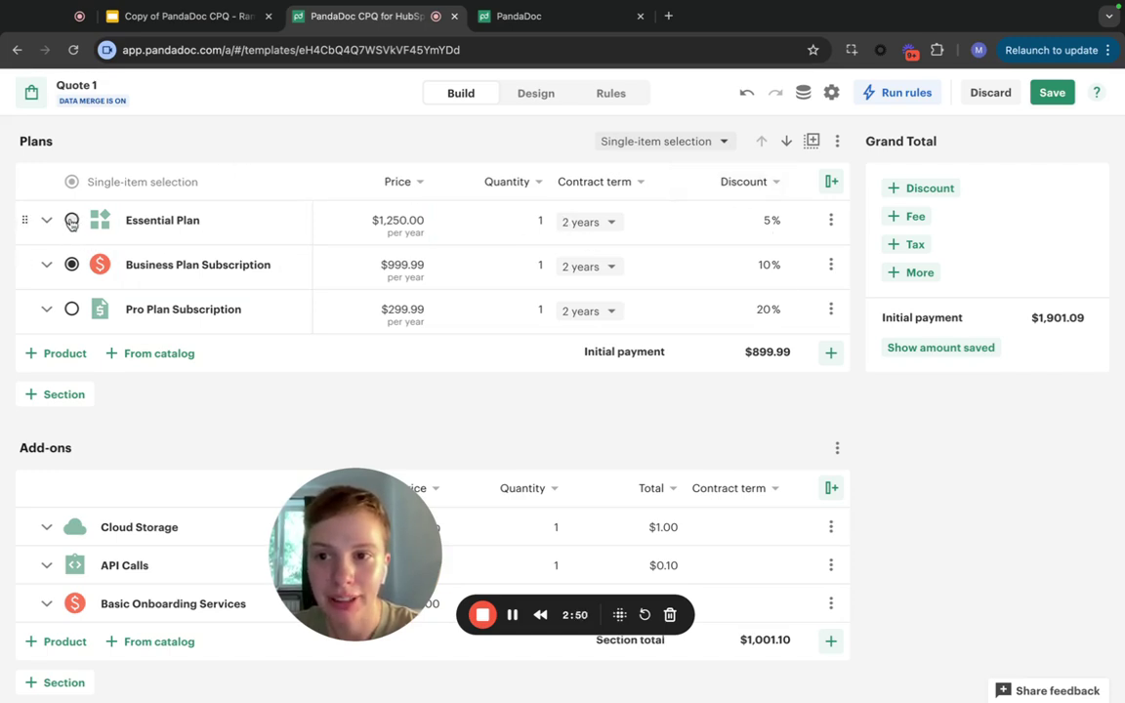
left_click(71, 222)
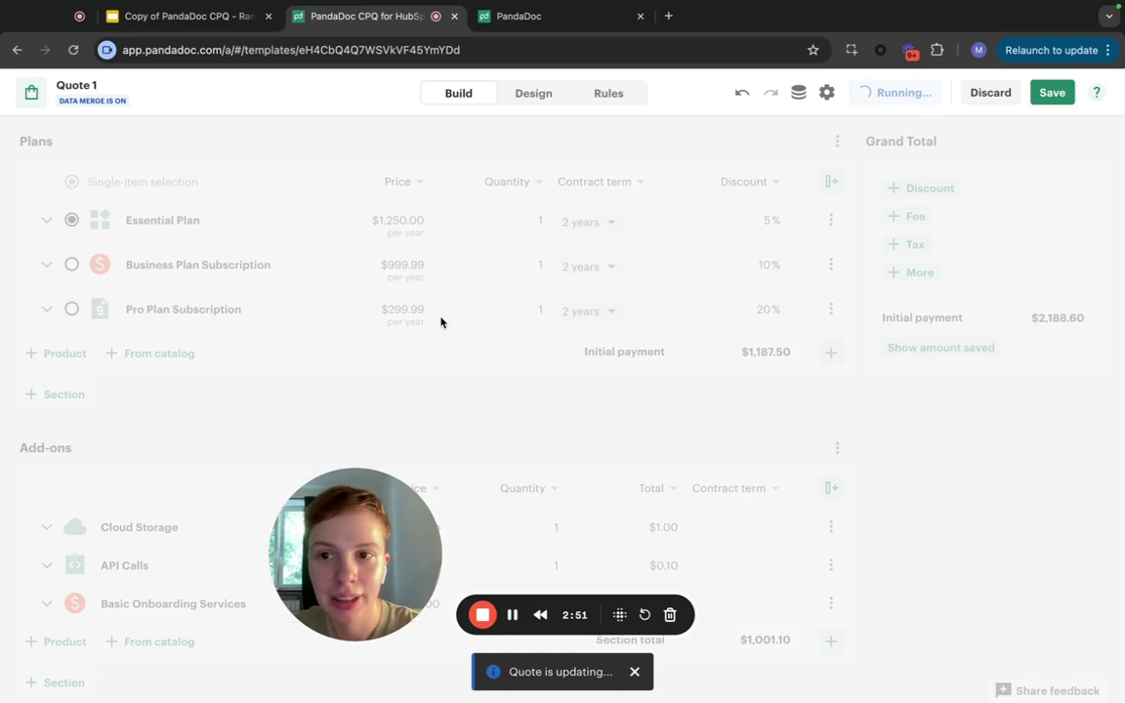
left_click(803, 93)
scroll(938, 459, "down", 3)
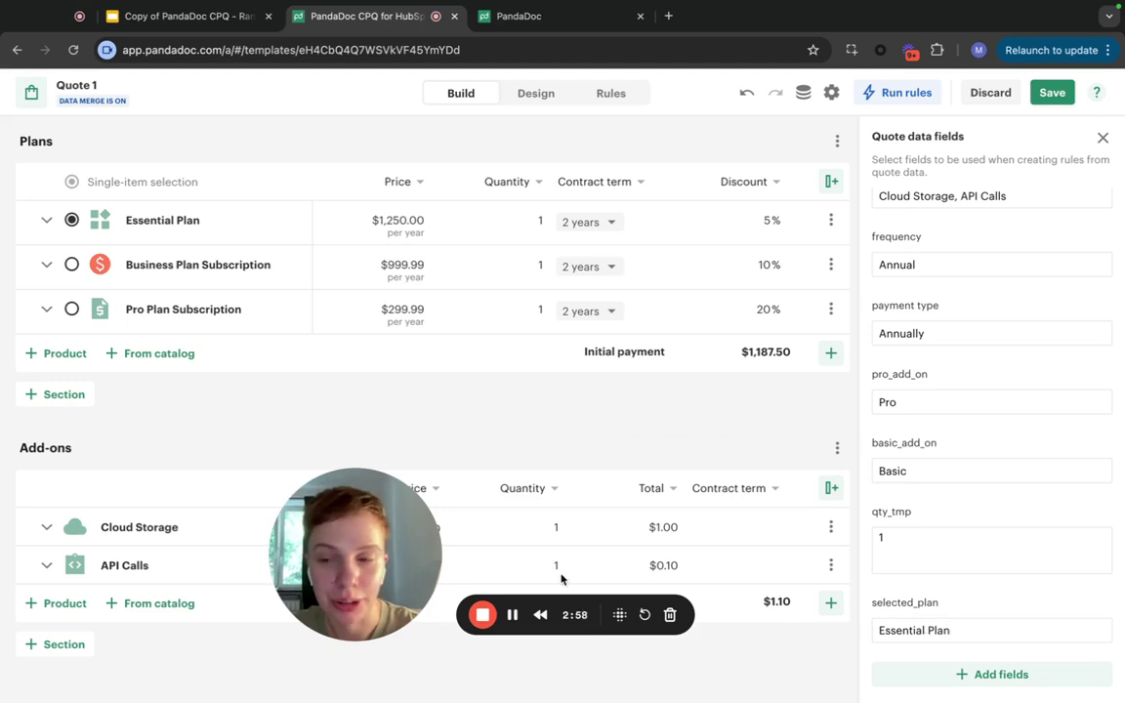
Switch the quote's selection to Pro Plan Subscription and check the selected_plan data field again.
left_click(72, 309)
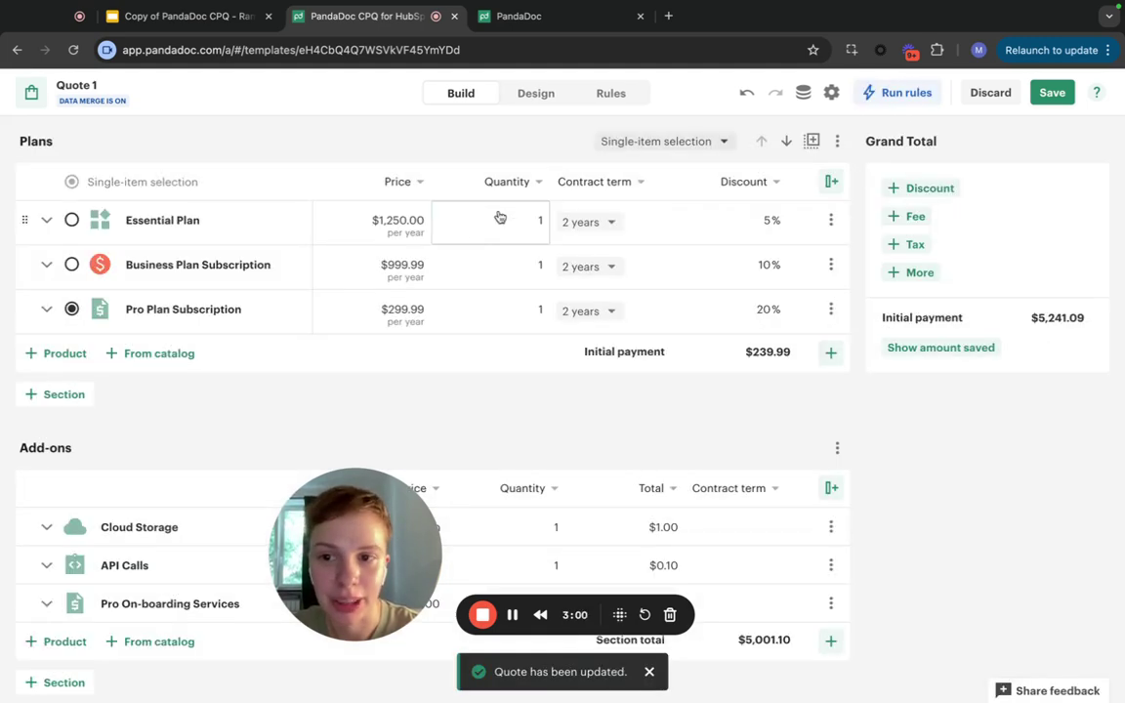
left_click(803, 93)
scroll(883, 488, "down", 3)
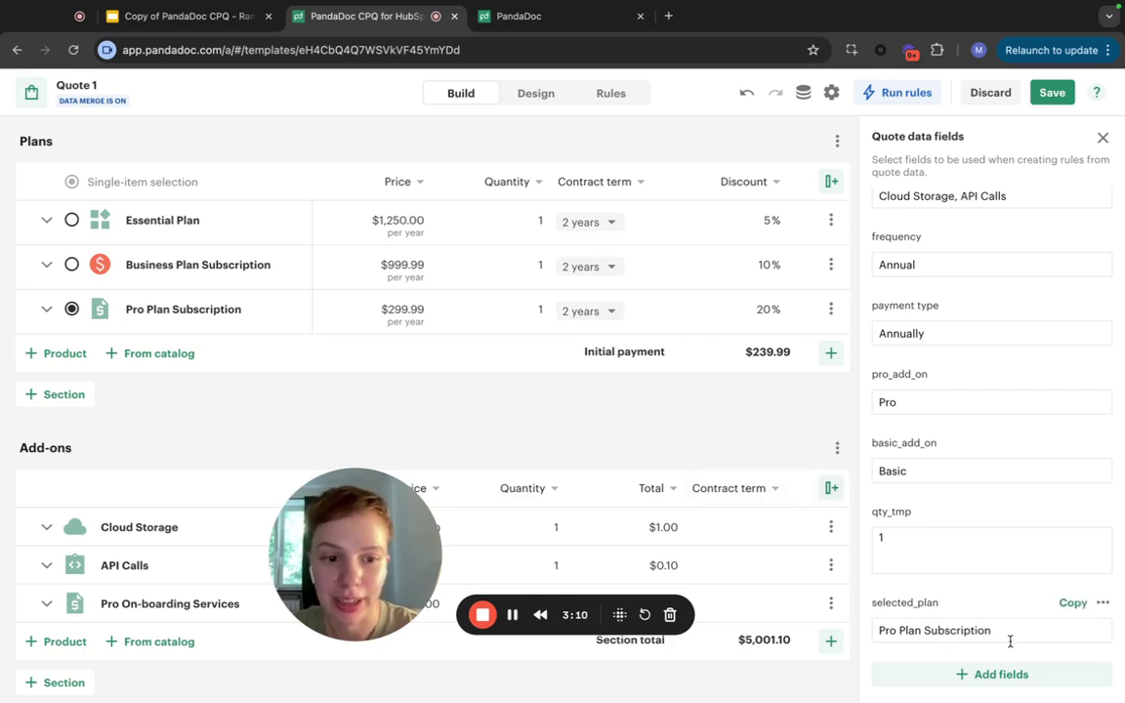
Select the Essential Plan again and save the quote to return to the template.
left_click(71, 220)
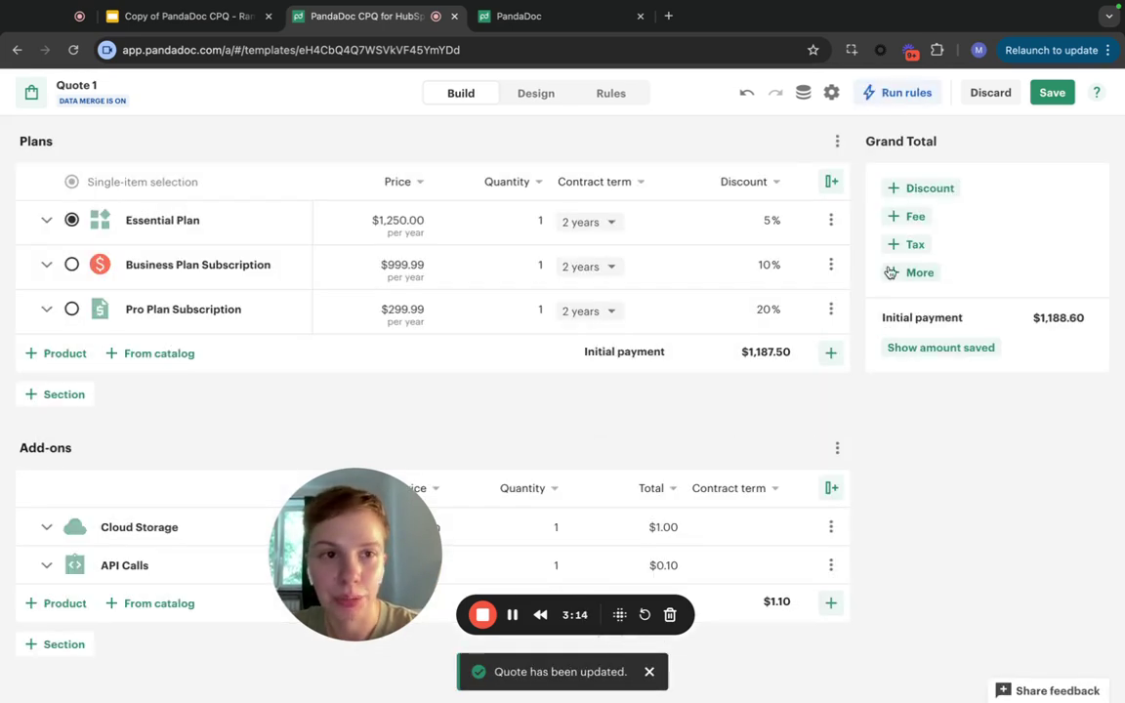
left_click(1067, 95)
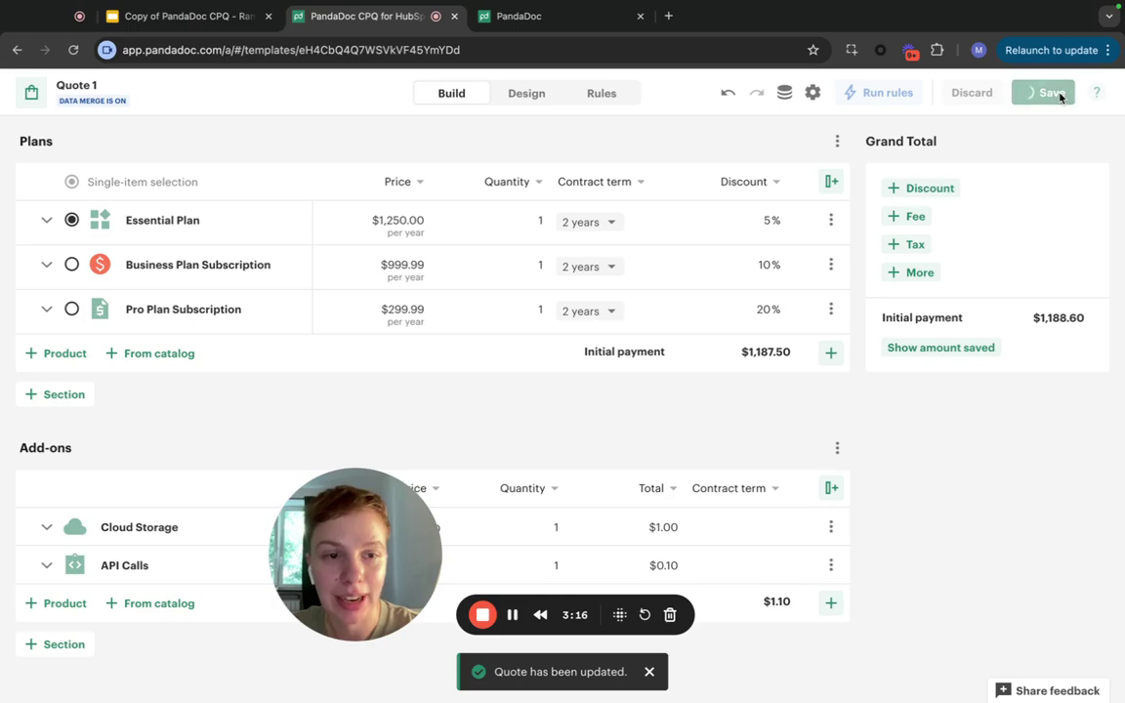
scroll(653, 394, "down", 1)
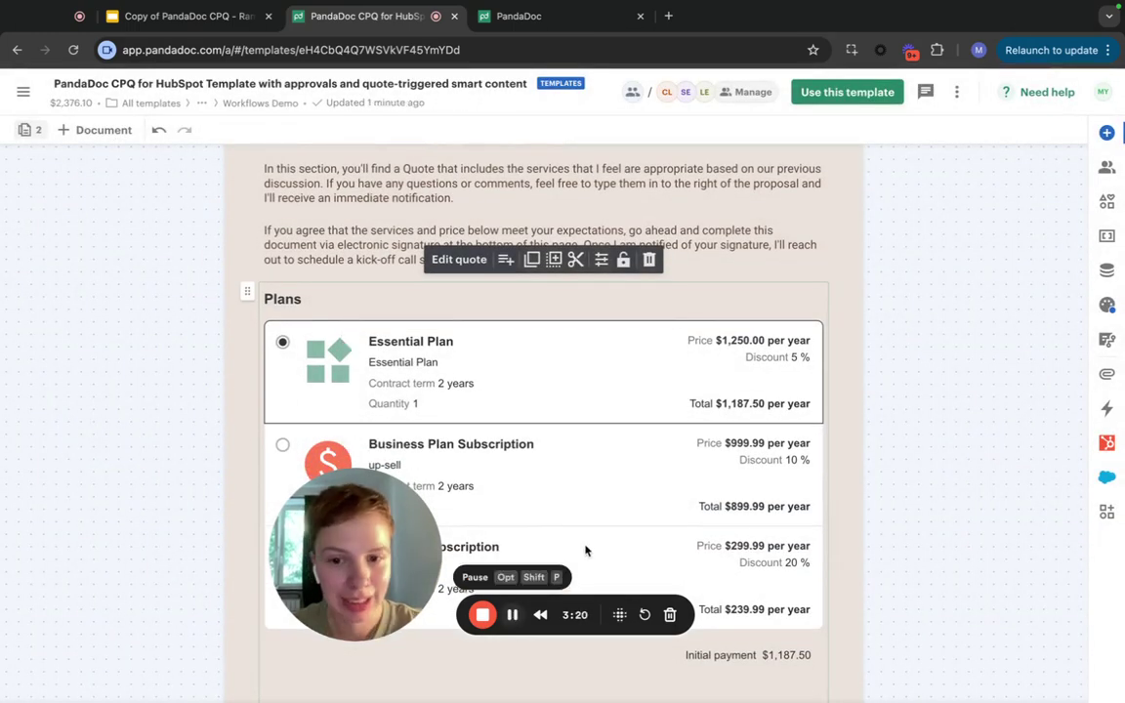
Search the template's variables for "quote", examine the Quote 1.selected_plan variable, and close the variables list.
left_click(1106, 236)
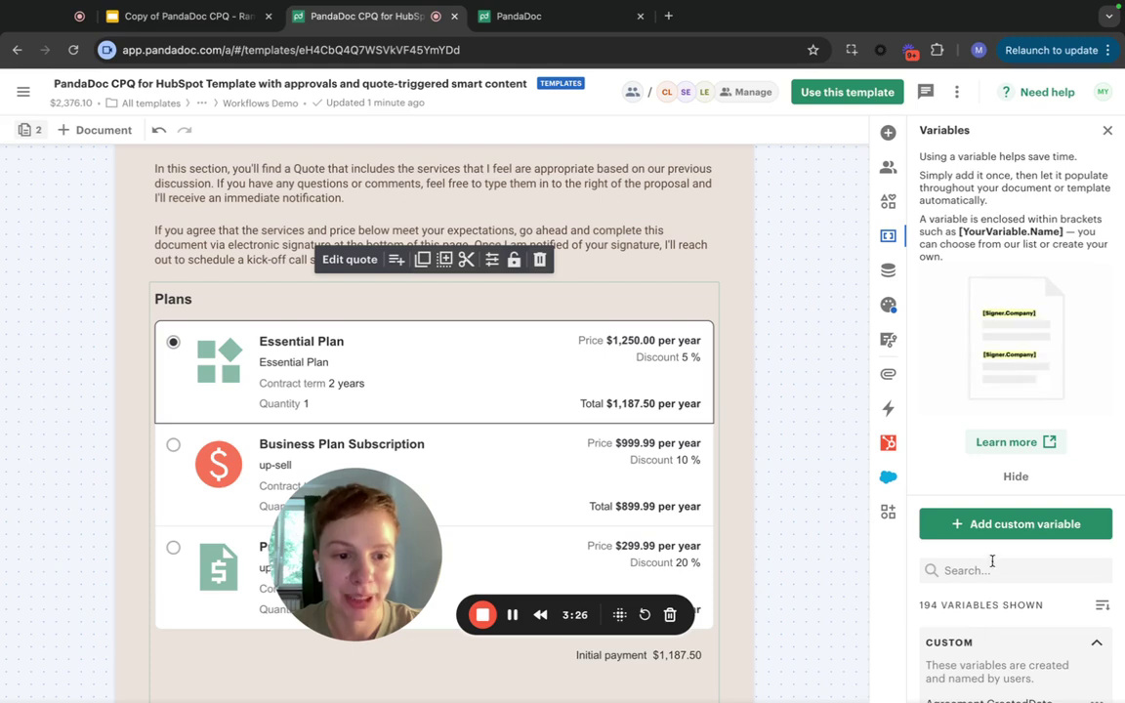
left_click(983, 572)
type("quote")
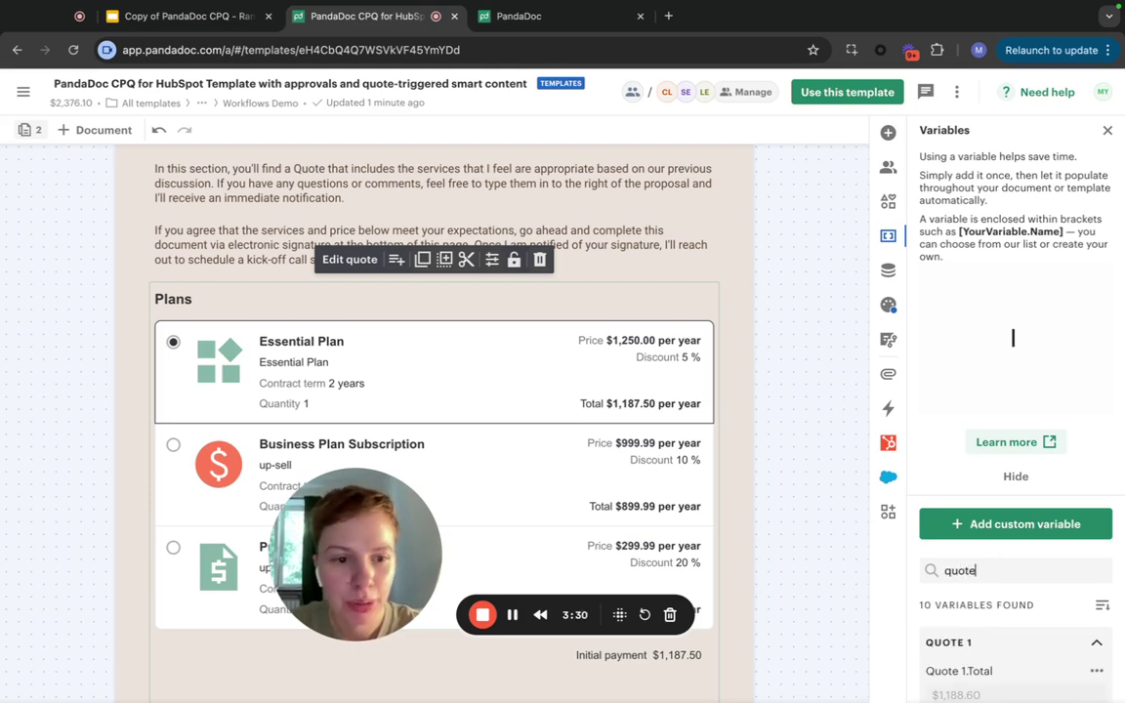
scroll(1013, 338, "down", 5)
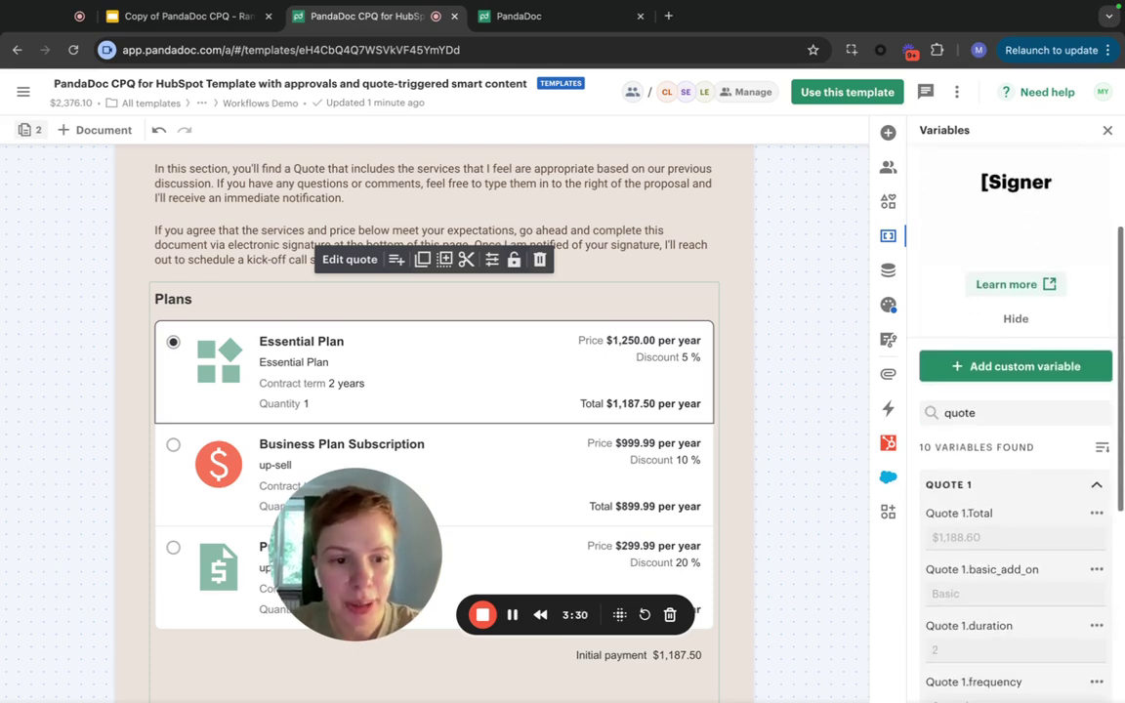
scroll(991, 586, "down", 3)
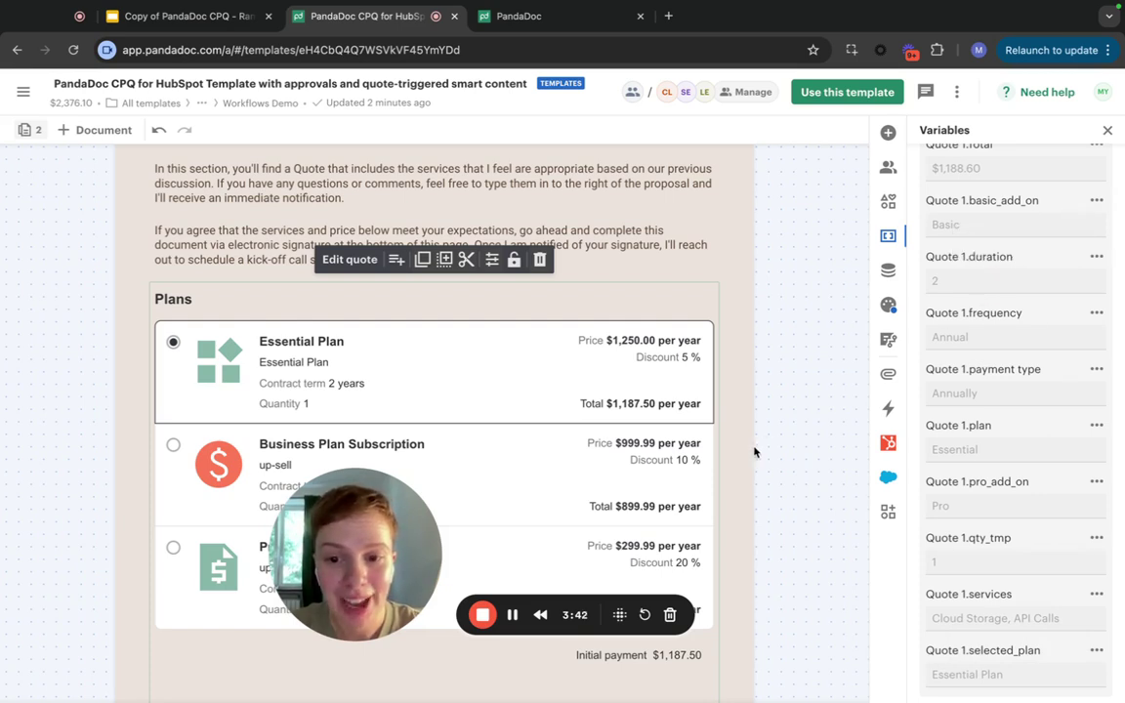
left_click(1107, 130)
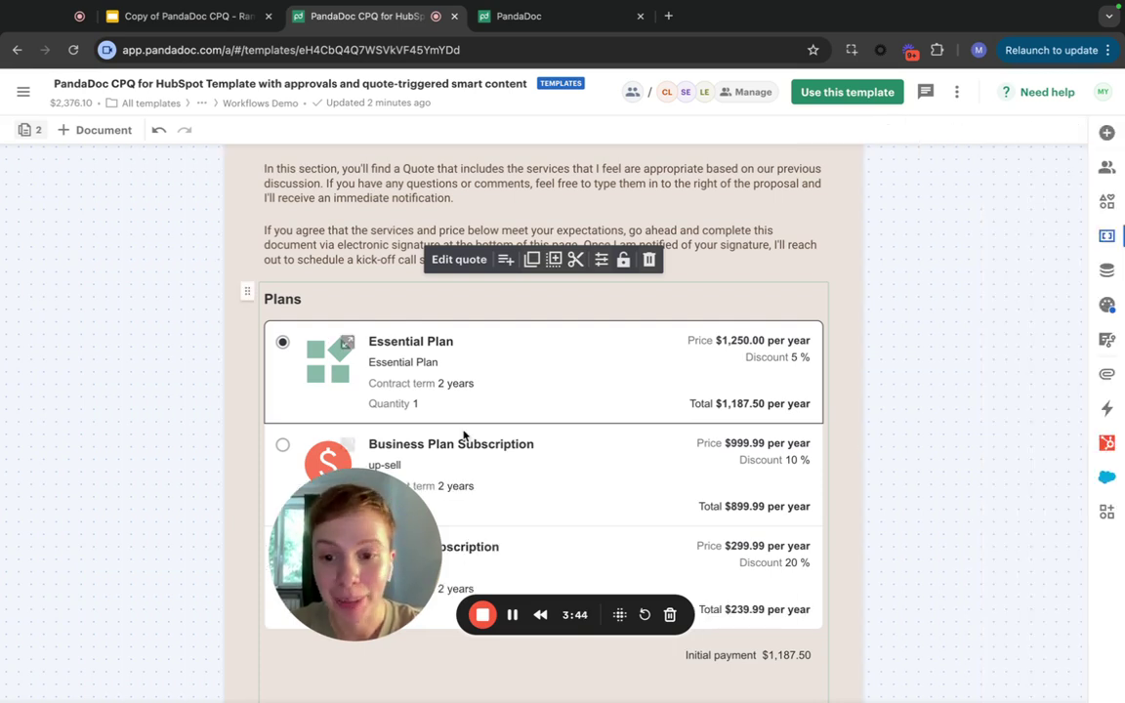
Open the conditional rule of the smart content placeholder on the Plan Details page.
left_click_drag(372, 553, 175, 553)
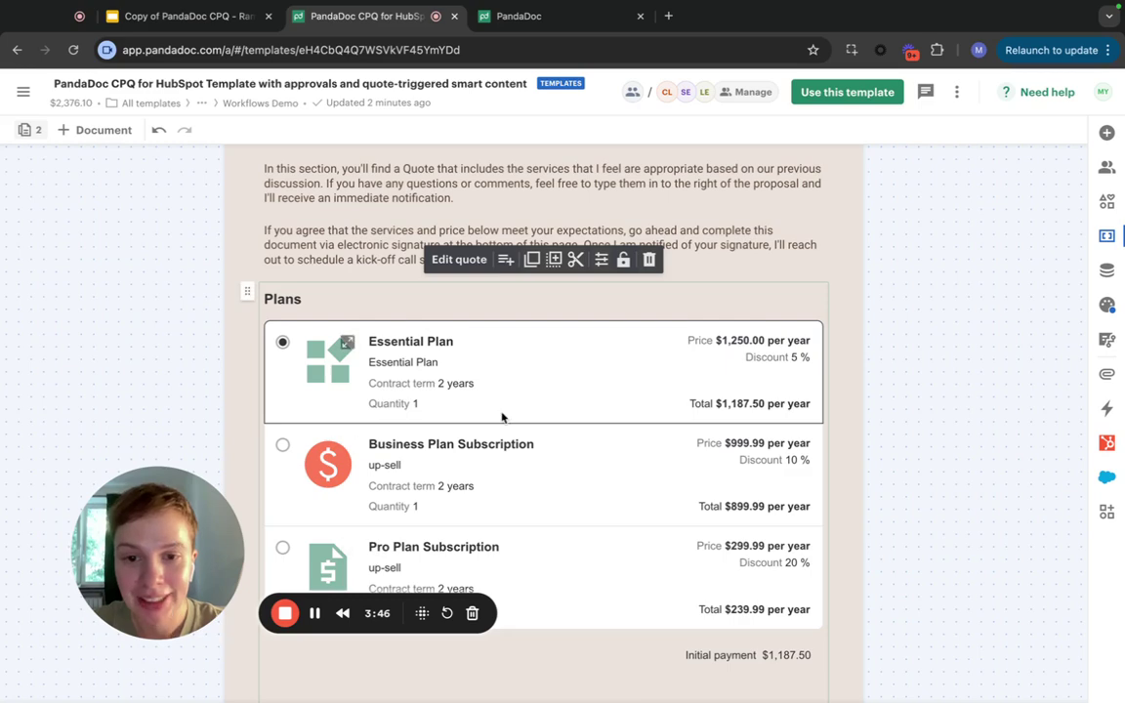
scroll(502, 417, "down", 8)
scroll(501, 417, "down", 1)
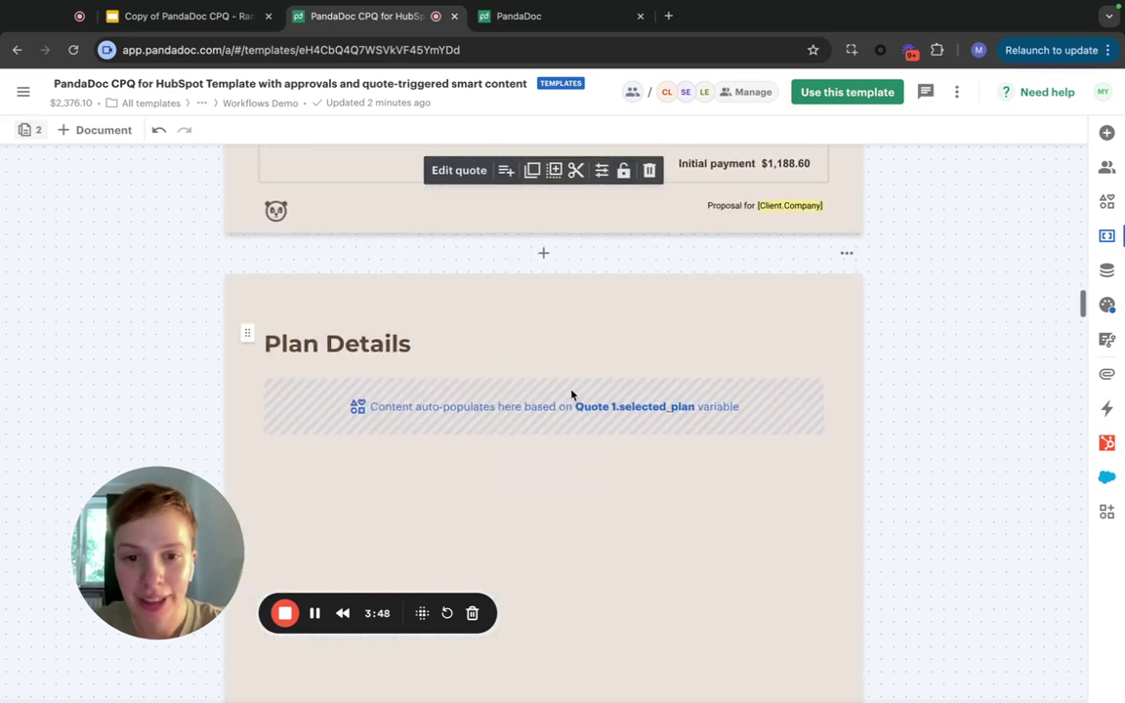
left_click(564, 409)
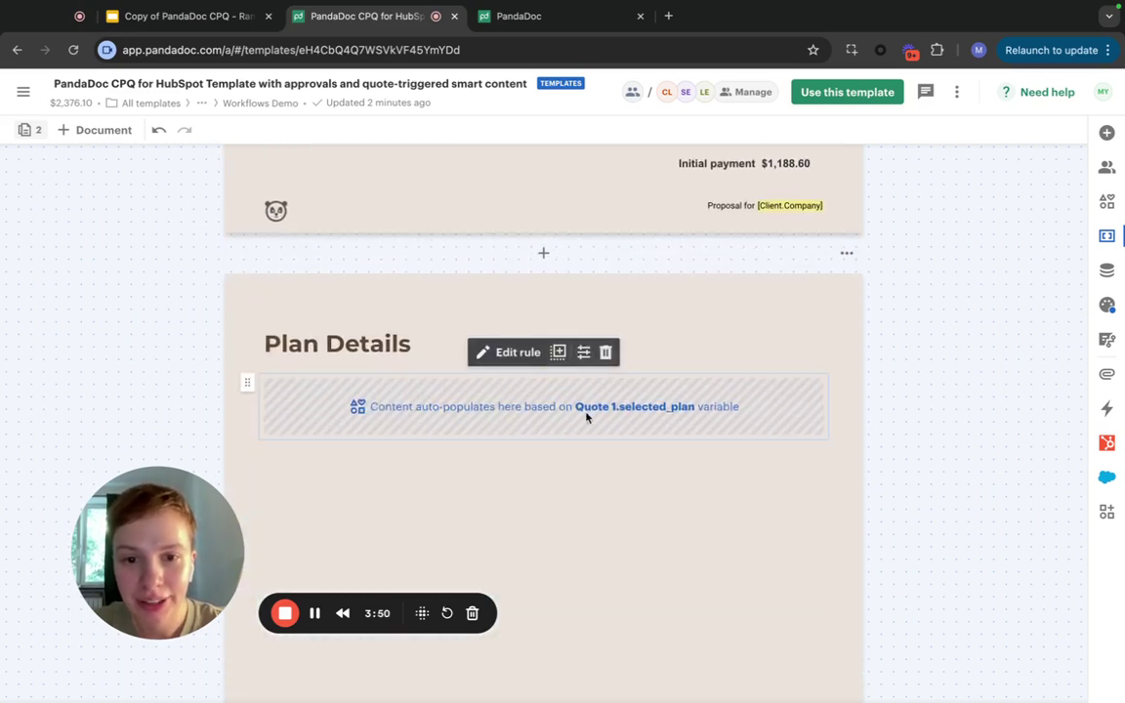
left_click(506, 352)
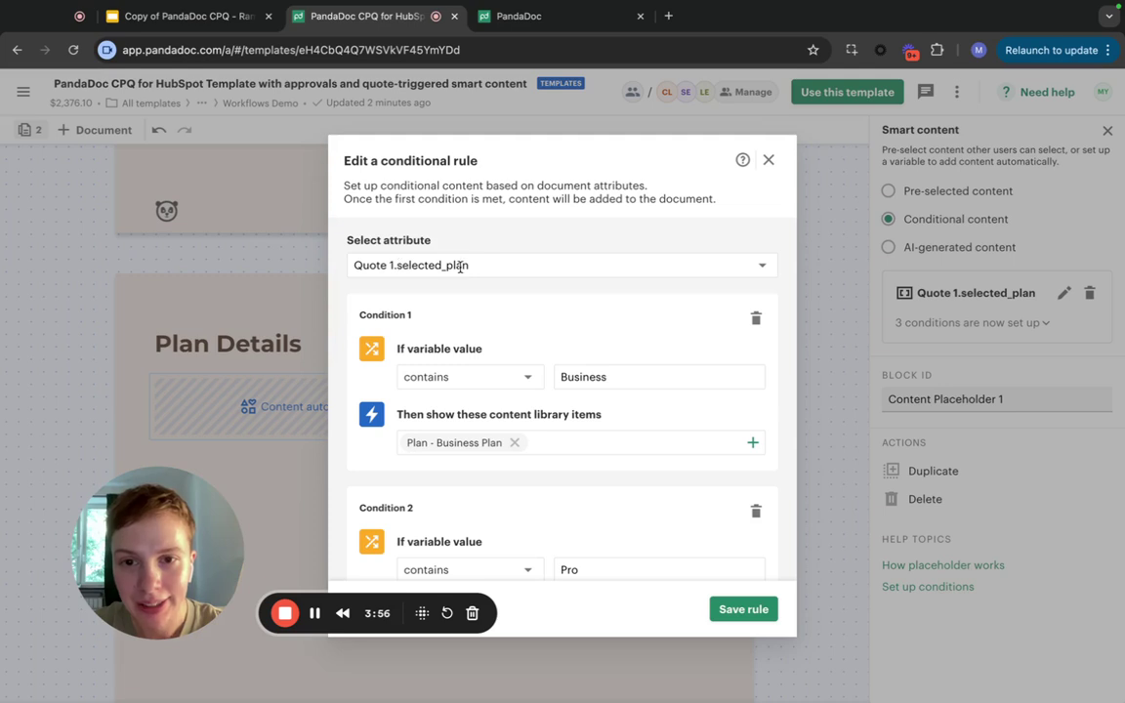
Review the Business, Pro and Essential conditions of the Quote 1.selected_plan rule and close the rule without changes.
scroll(532, 388, "down", 5)
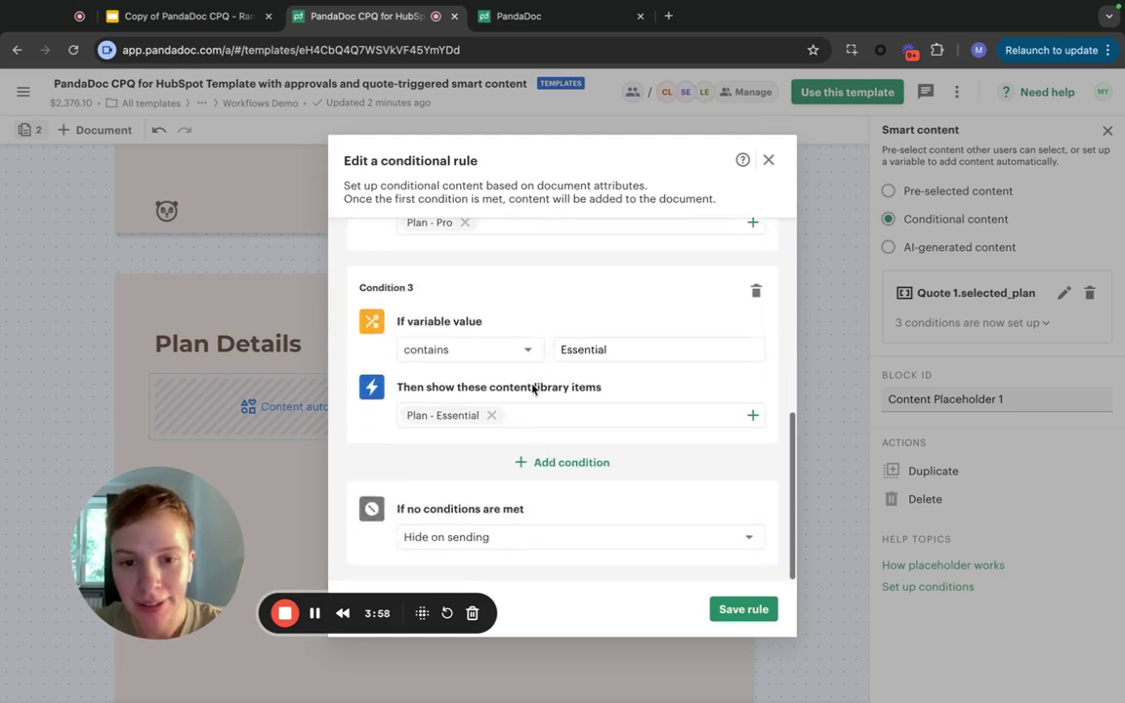
scroll(532, 389, "up", 5)
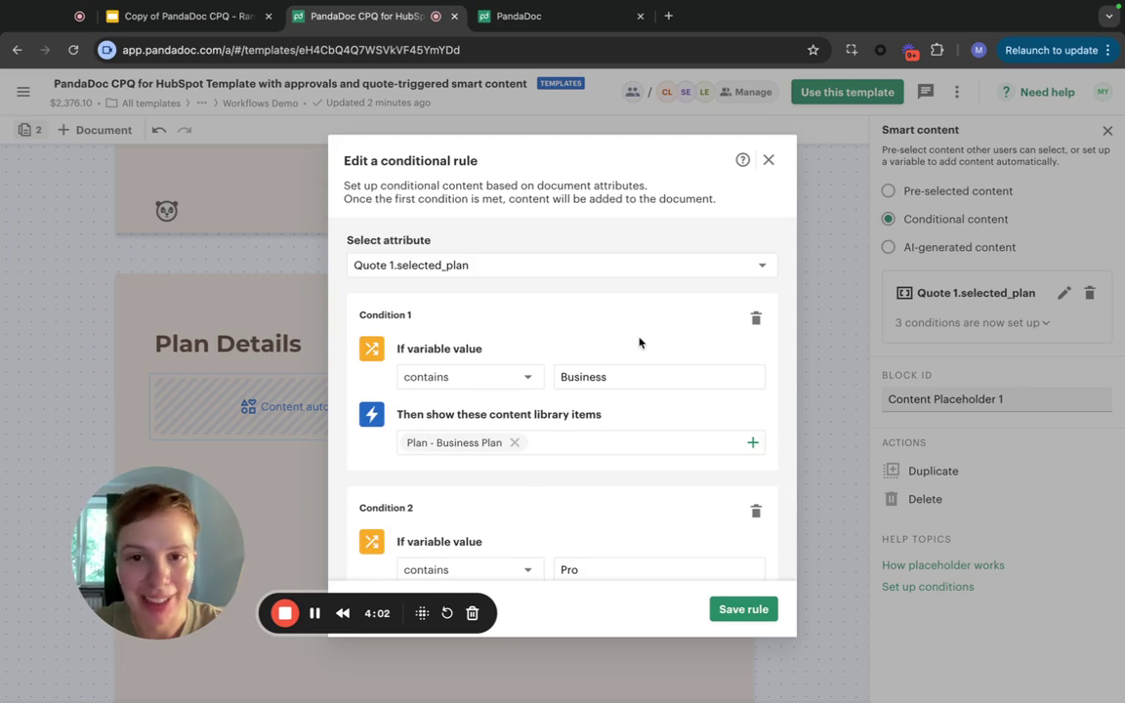
scroll(639, 342, "down", 5)
scroll(597, 367, "up", 5)
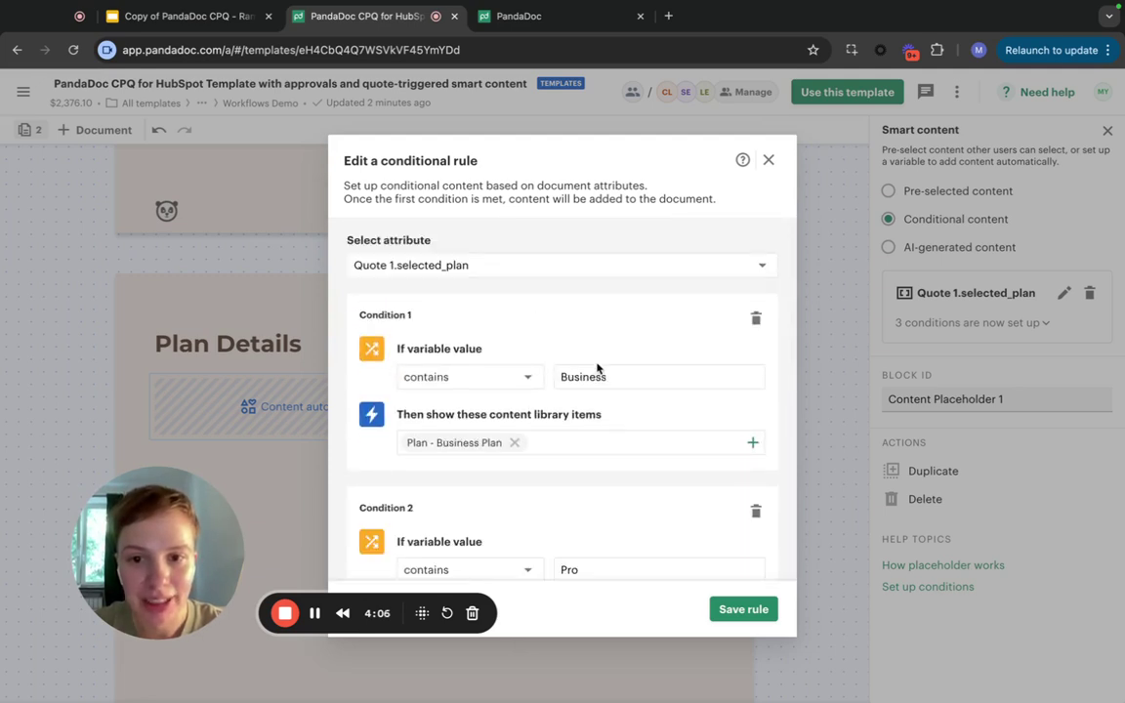
scroll(597, 367, "down", 5)
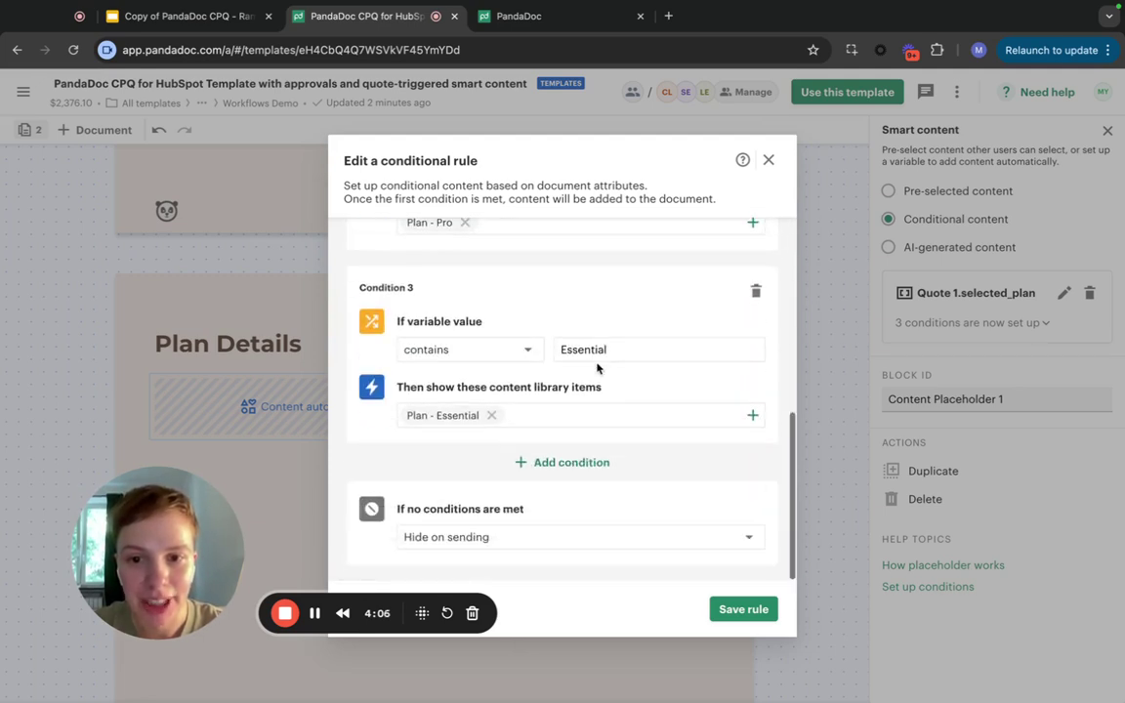
left_click(767, 161)
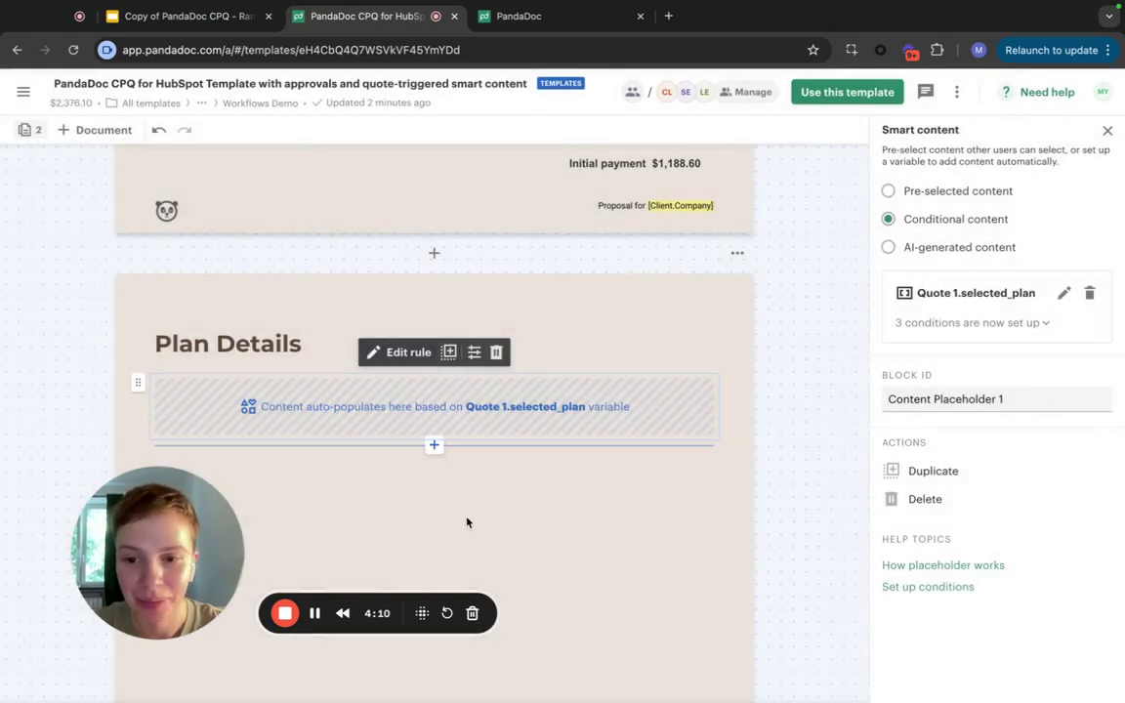
Open the "[DEMO] New Business Playbook with Conditional Content" workflow and inspect its Create quote and Create document steps.
left_click(597, 20)
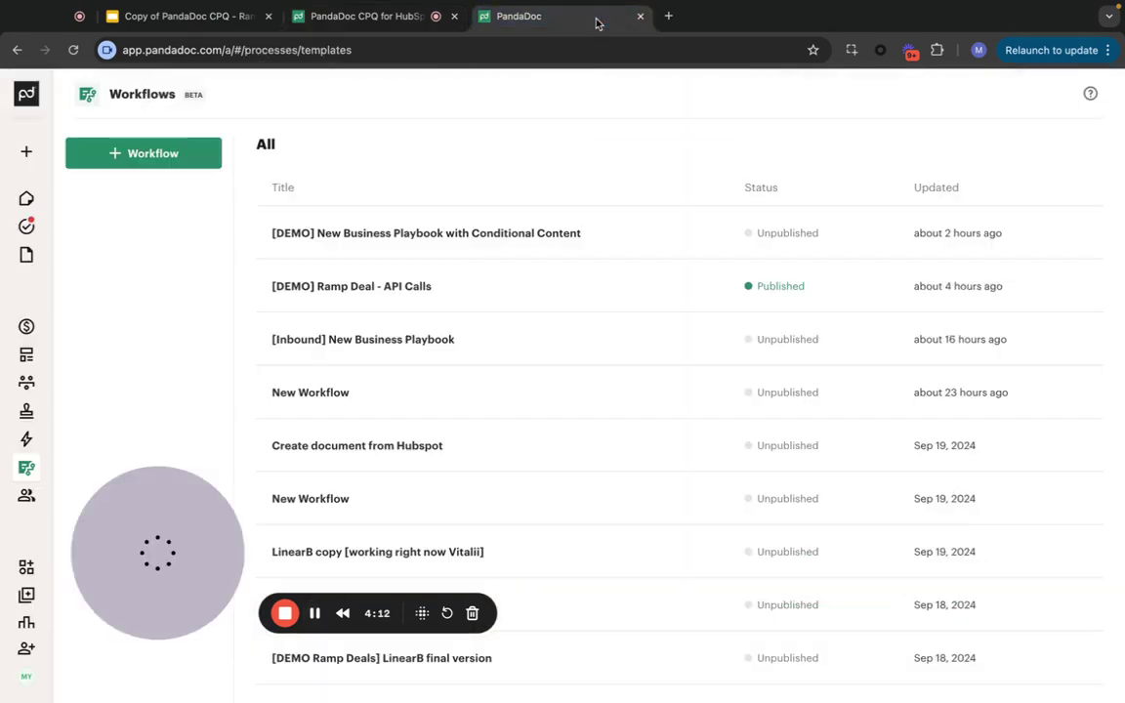
left_click(487, 234)
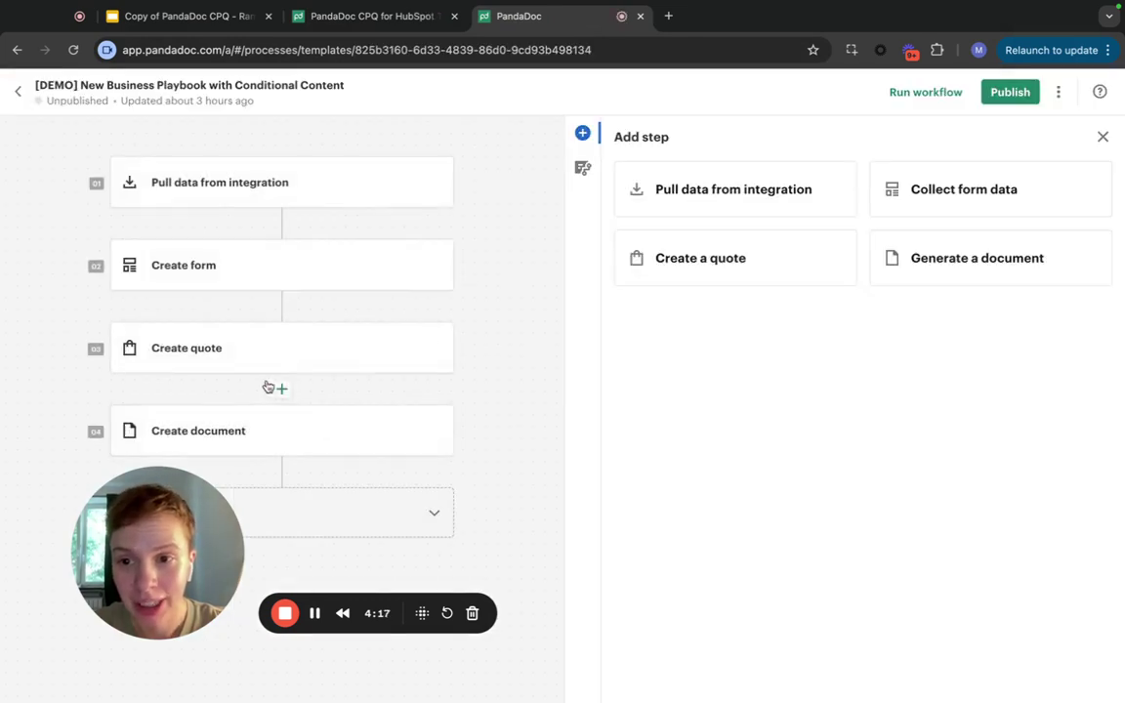
left_click(244, 357)
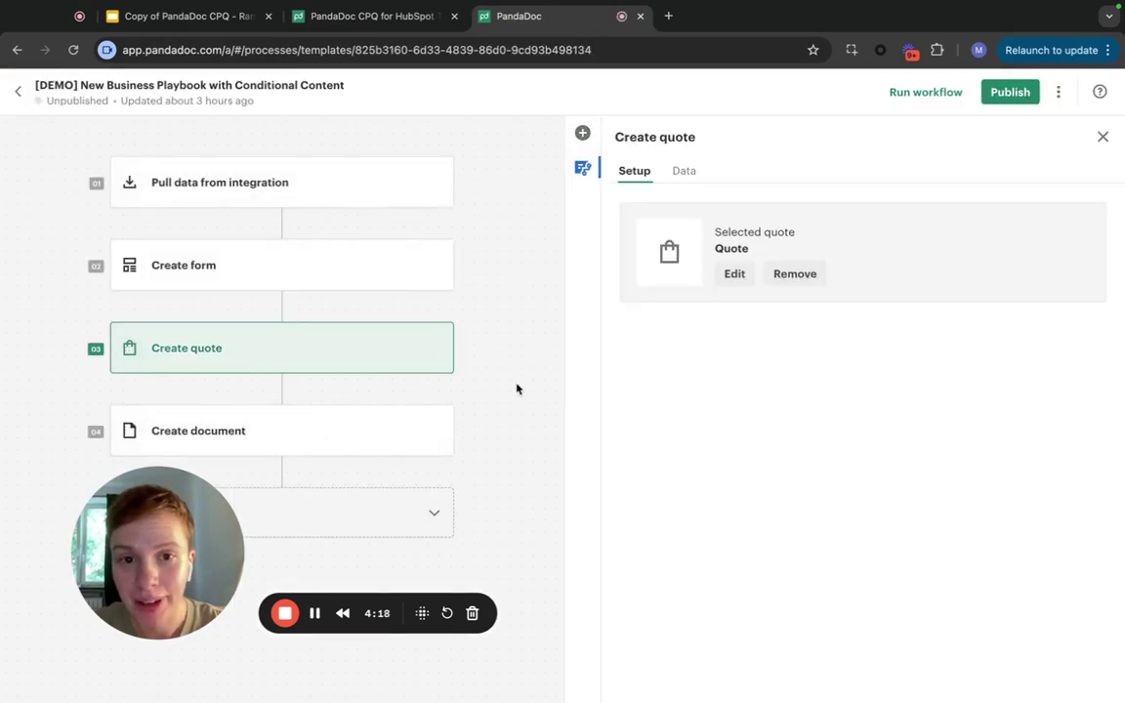
left_click(246, 437)
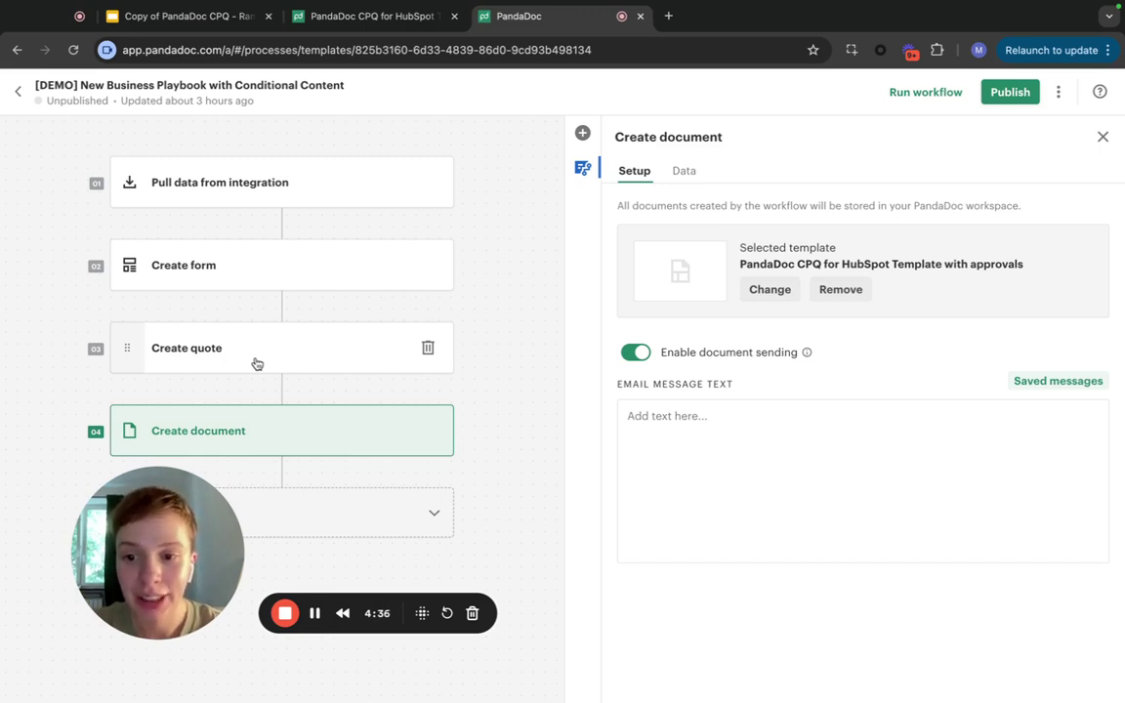
left_click(195, 351)
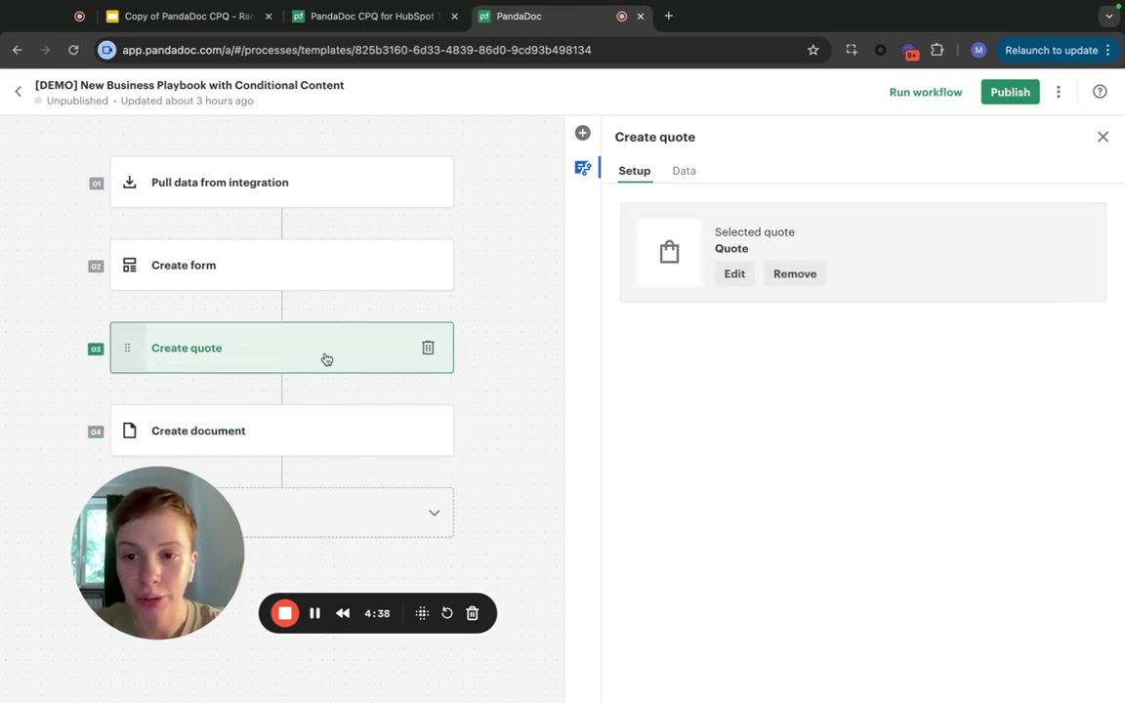
left_click(277, 440)
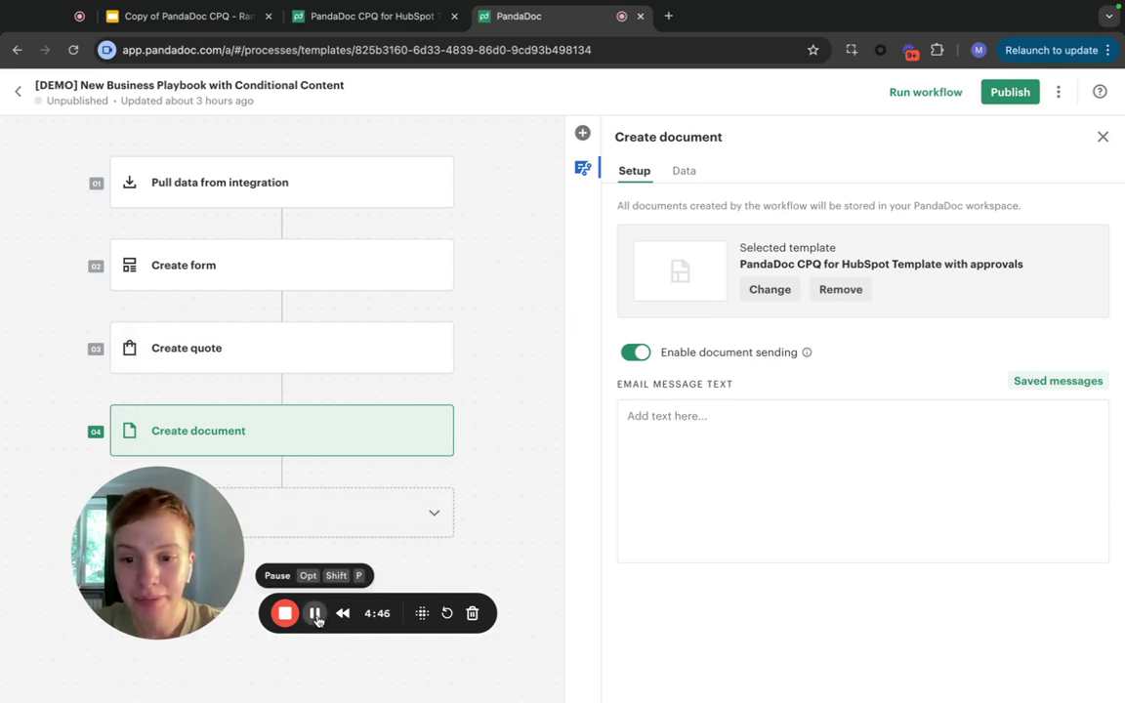
Edit the quote in the Create quote step and add a short text data field named selected_plan.
left_click(312, 351)
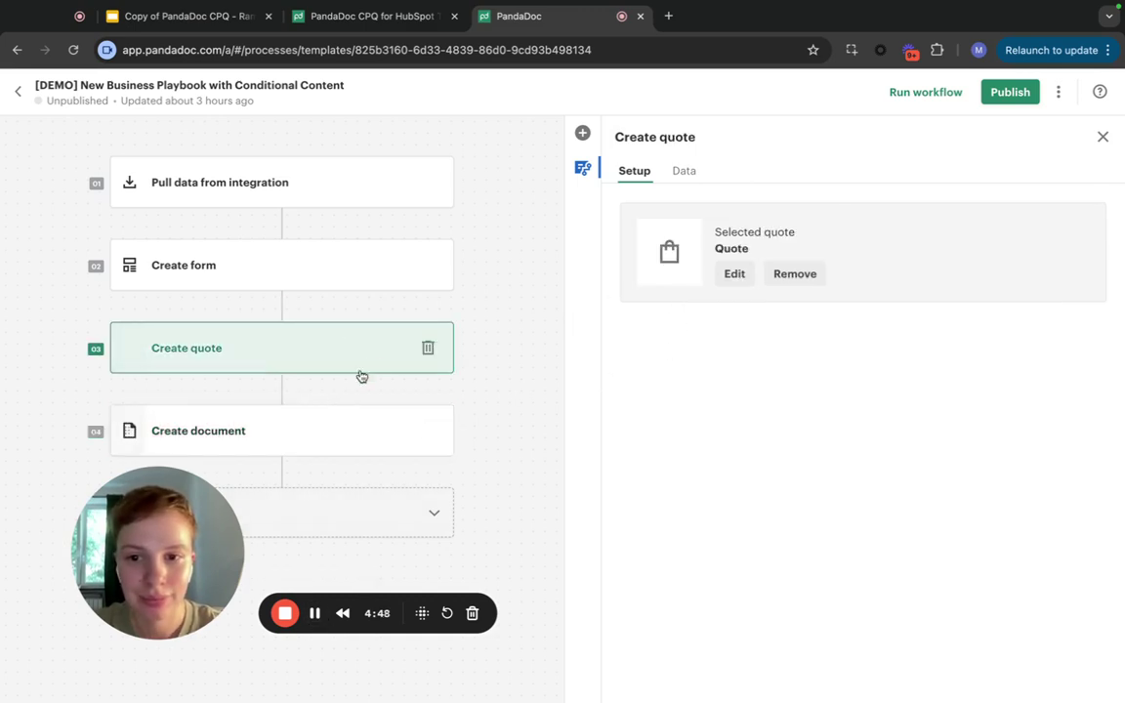
left_click(735, 275)
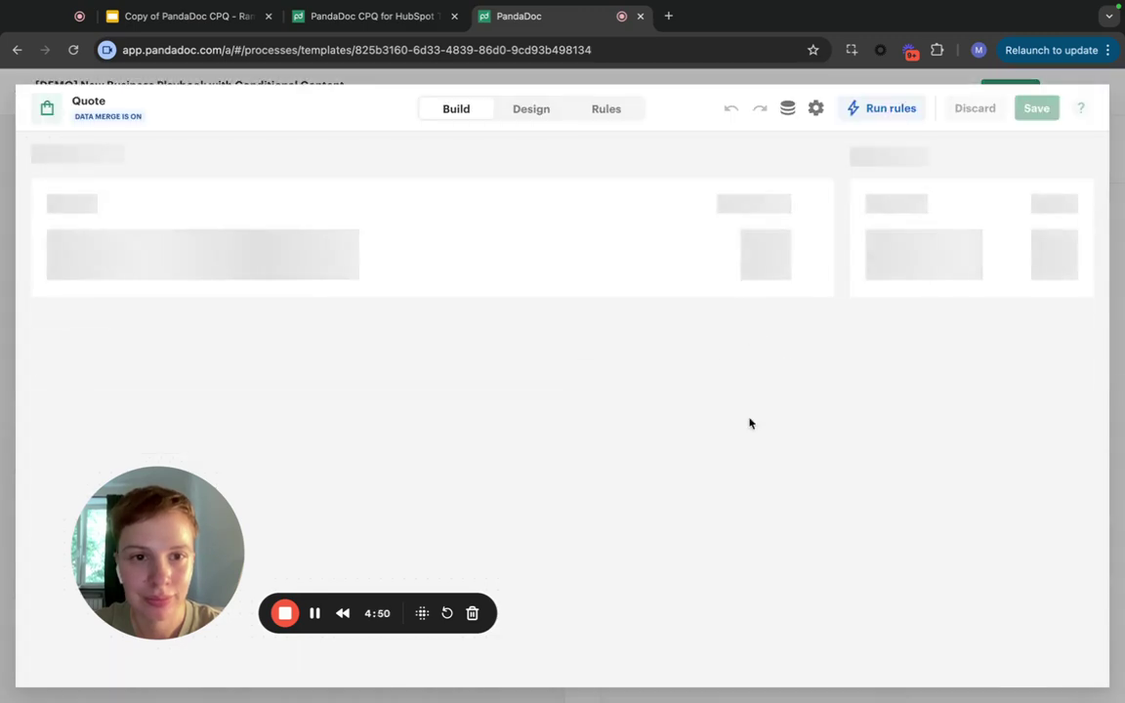
left_click(788, 110)
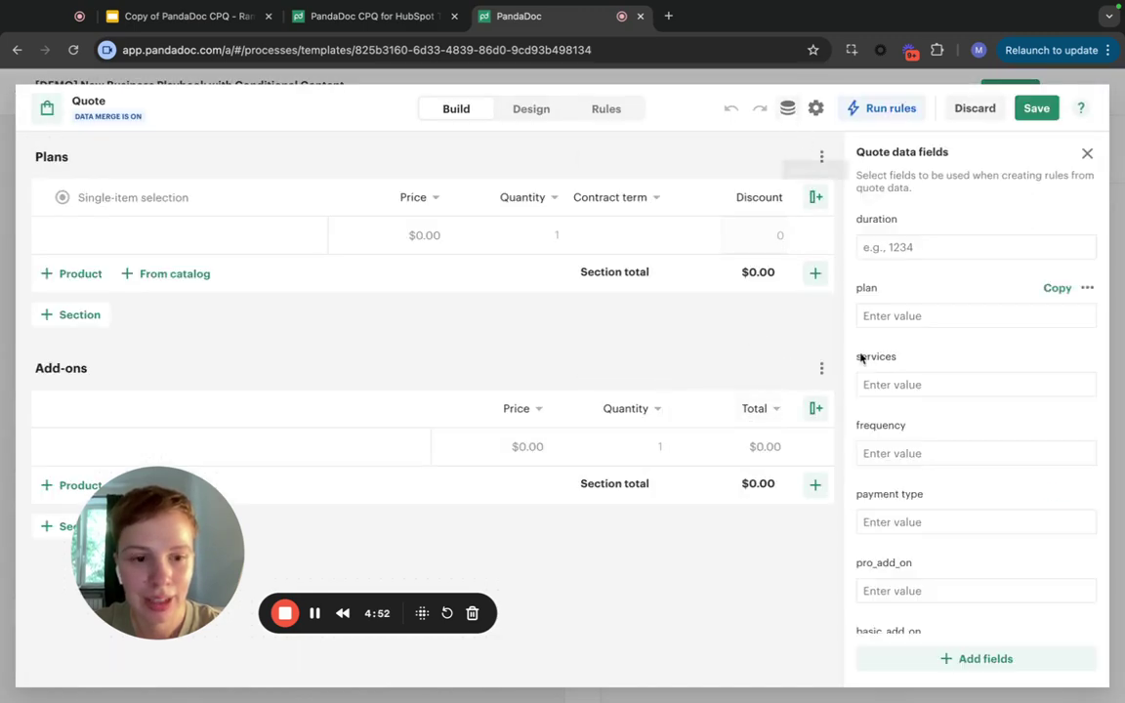
scroll(898, 525, "down", 3)
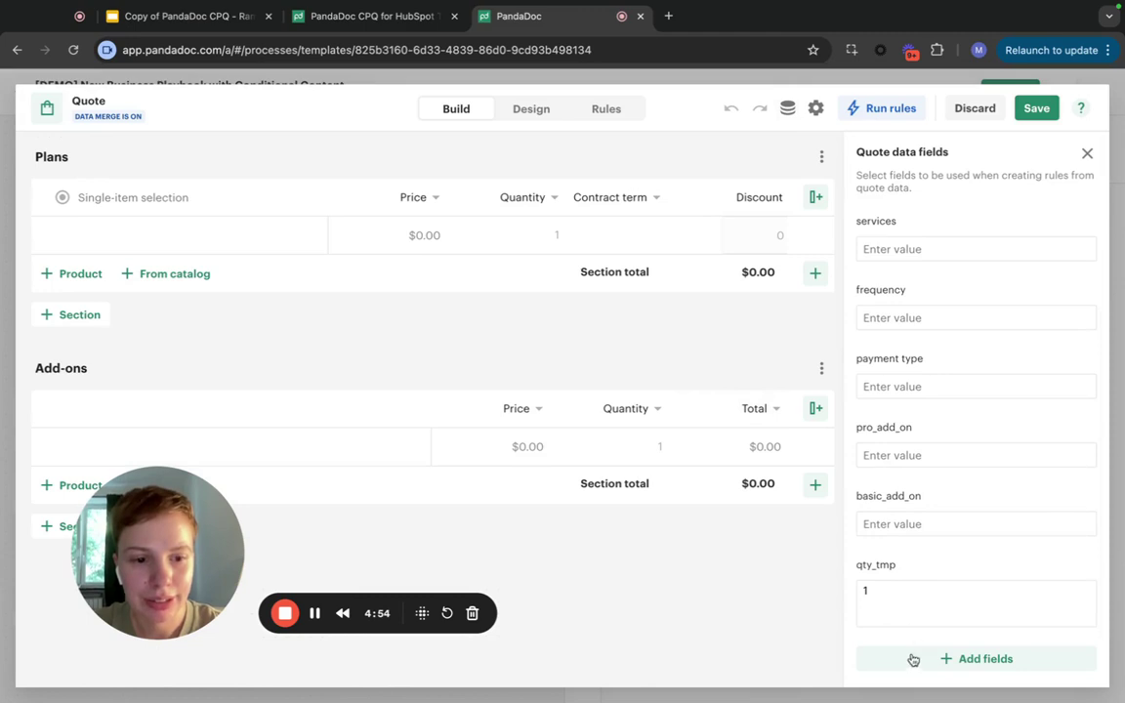
left_click(861, 656)
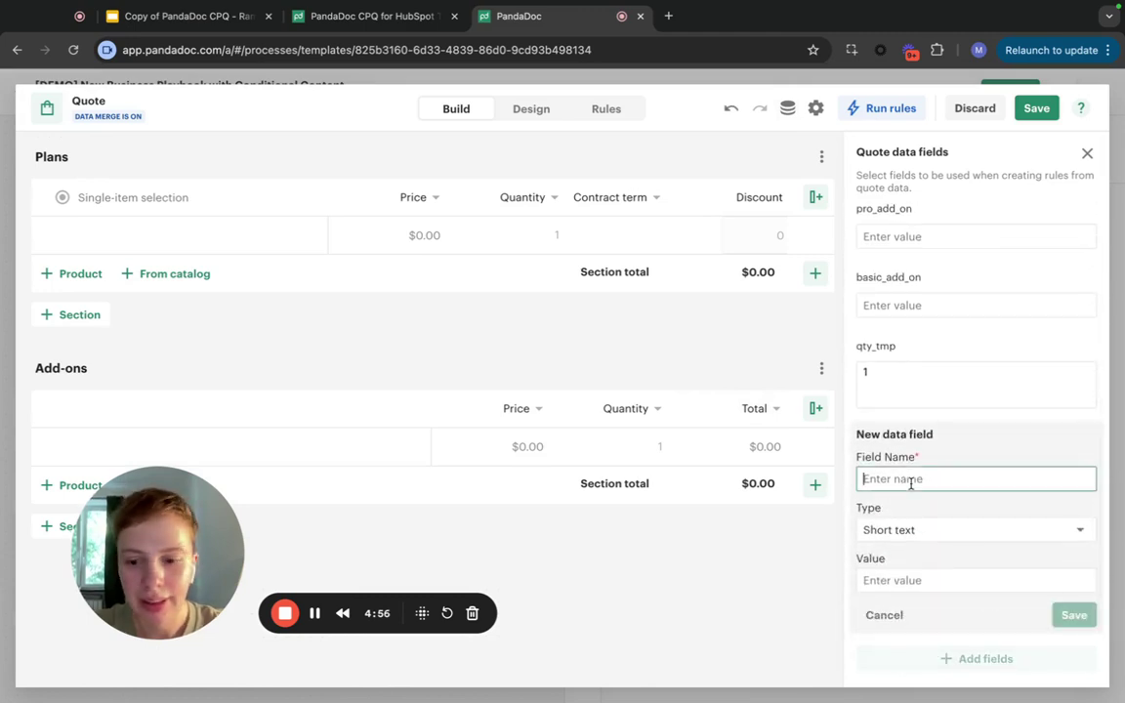
type("selected")
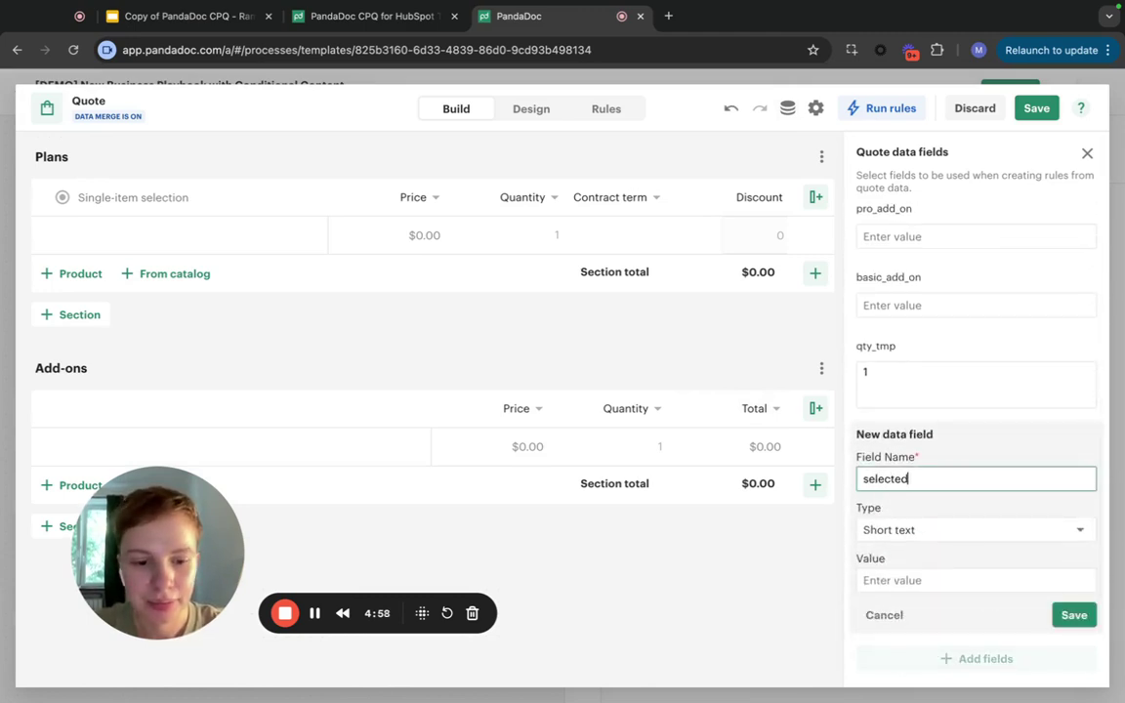
type("_plan")
left_click(1070, 612)
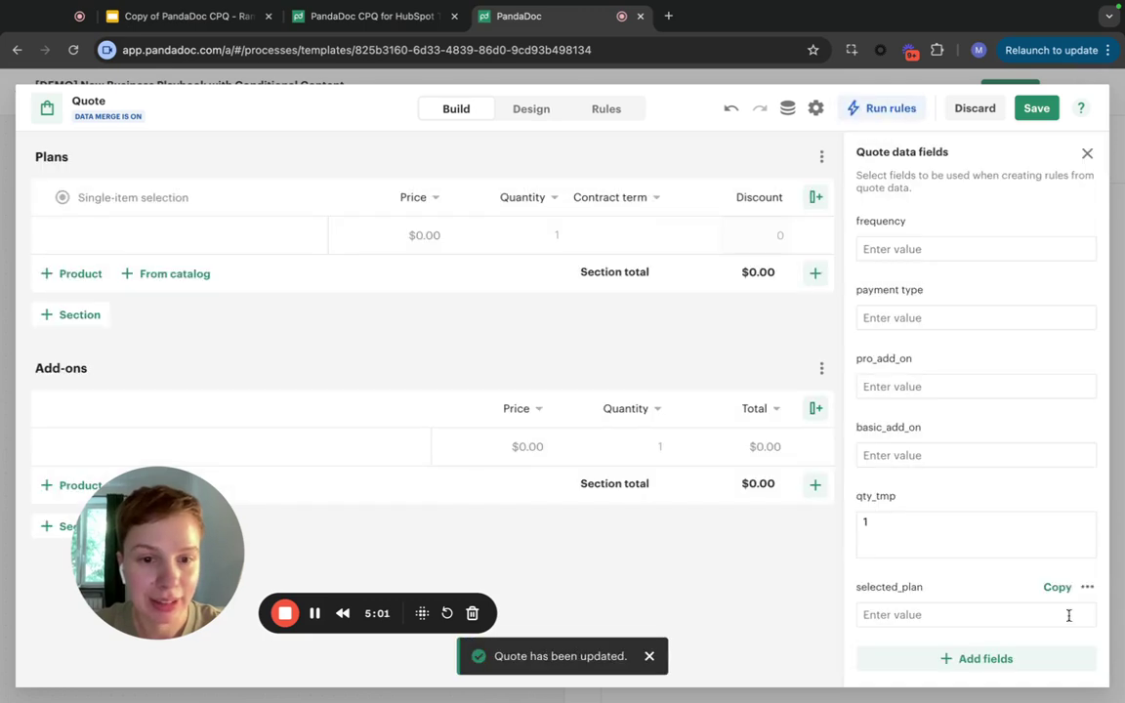
Close the data fields, check the quote's rules down to Set selected_plan, and save the quote.
left_click(1087, 153)
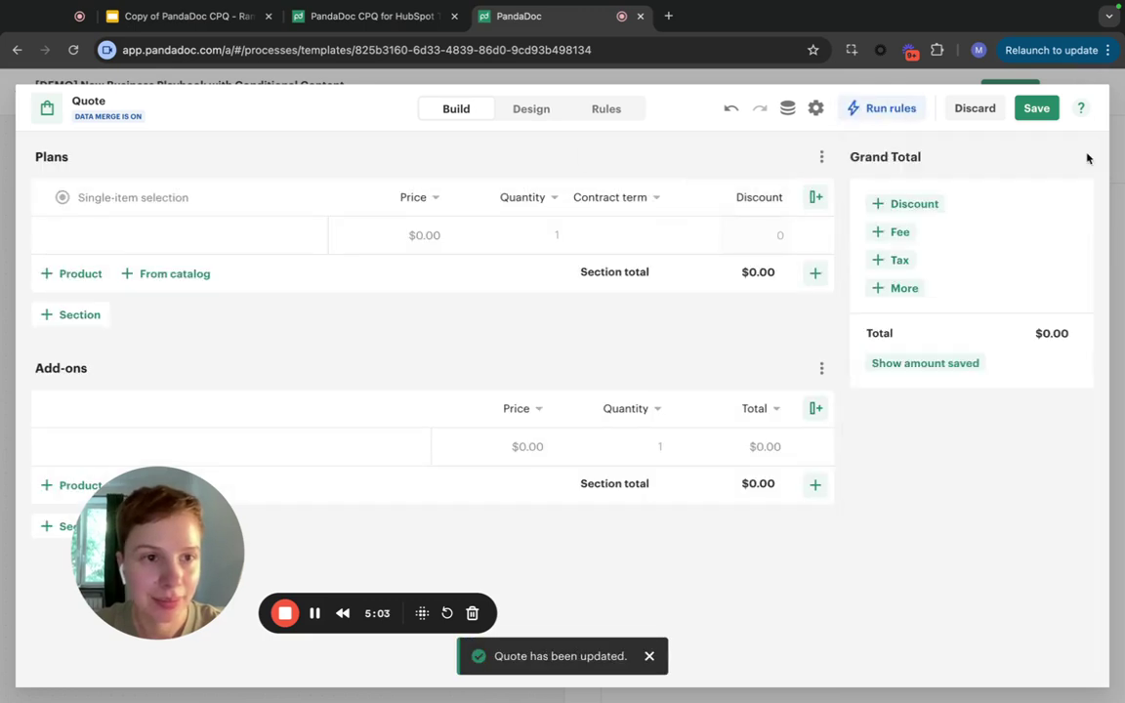
left_click(615, 109)
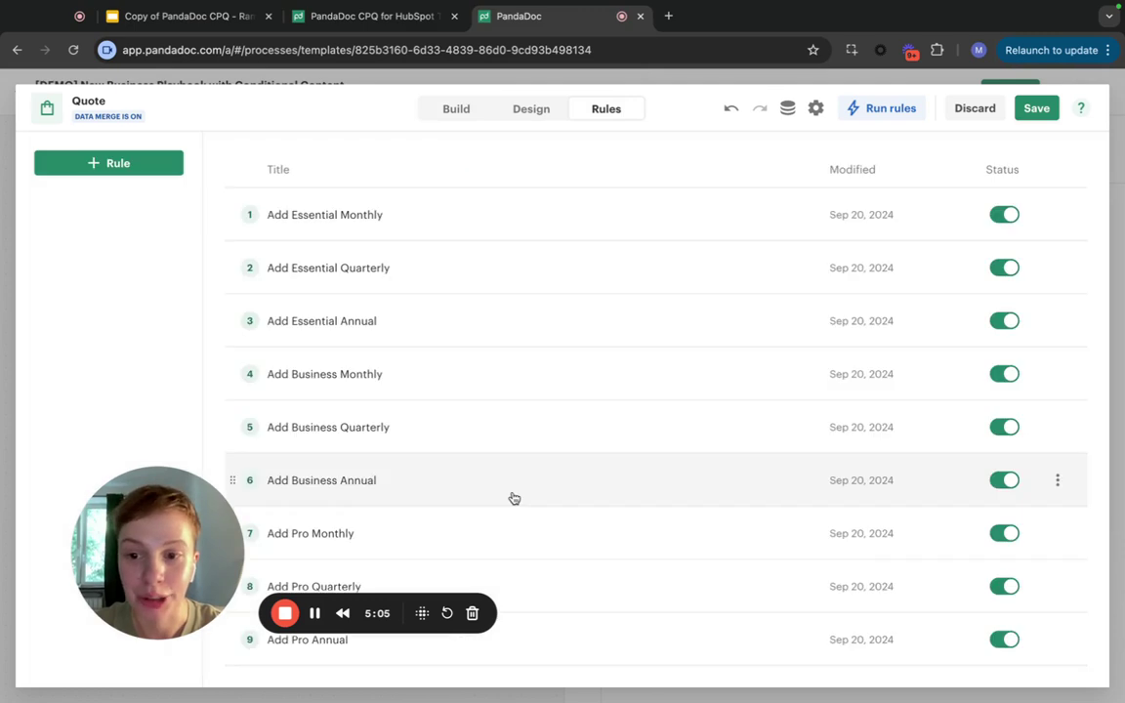
scroll(562, 499, "down", 8)
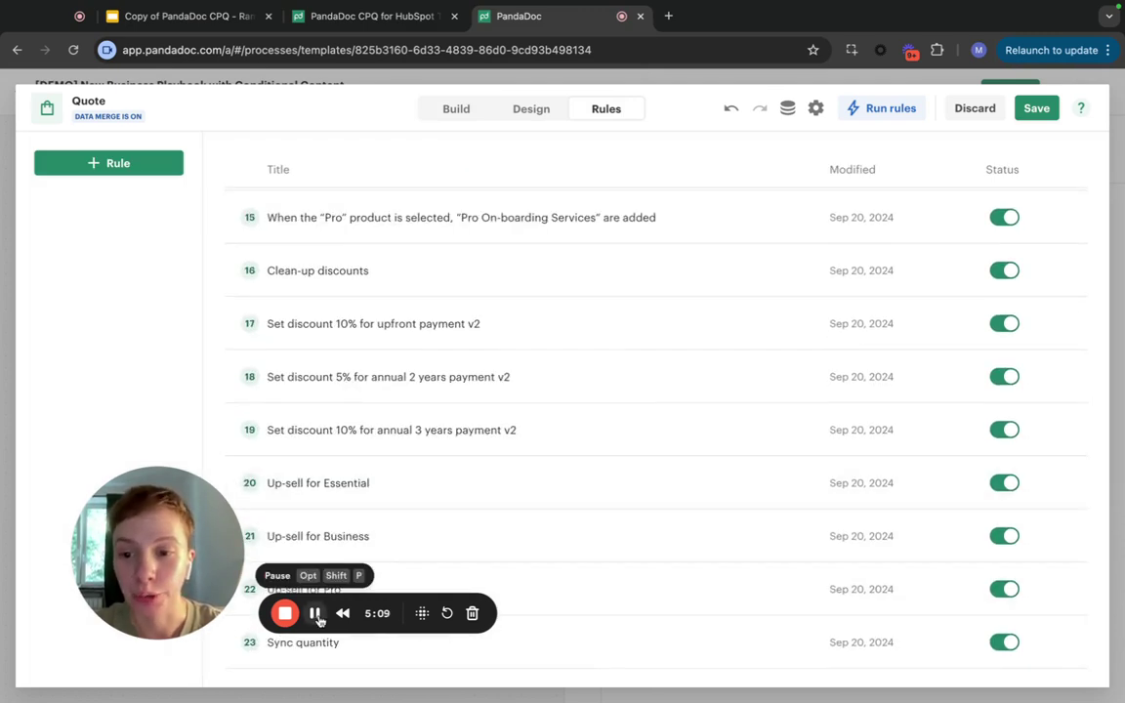
scroll(388, 657, "down", 1)
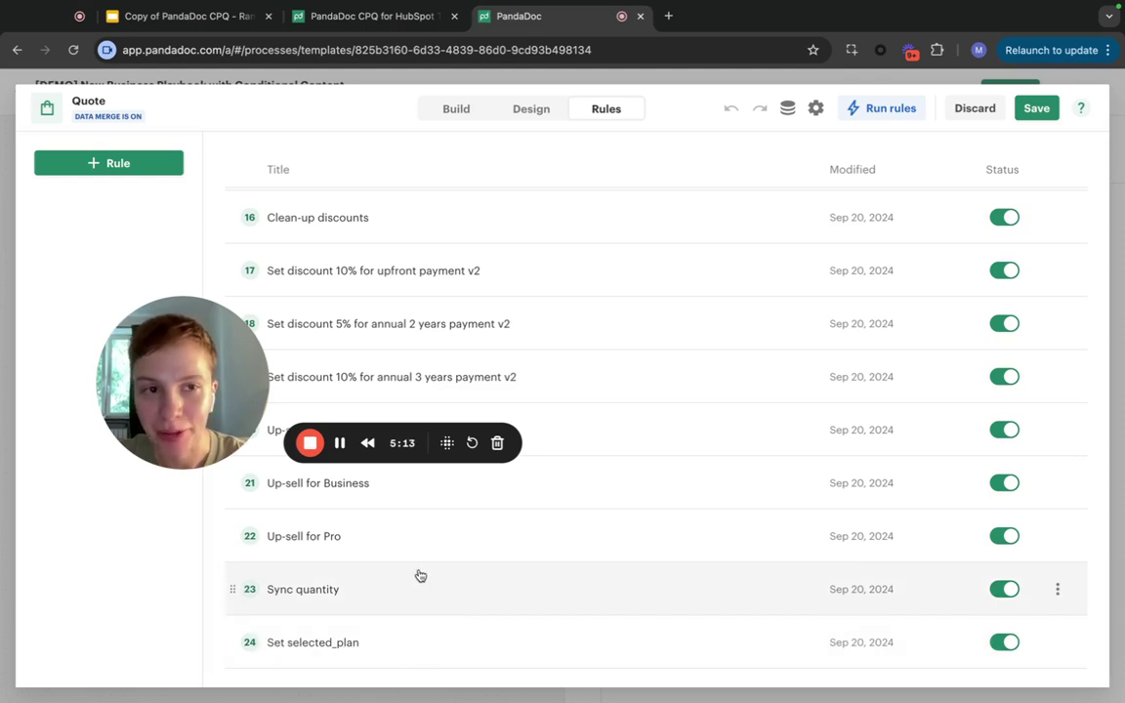
left_click(1035, 110)
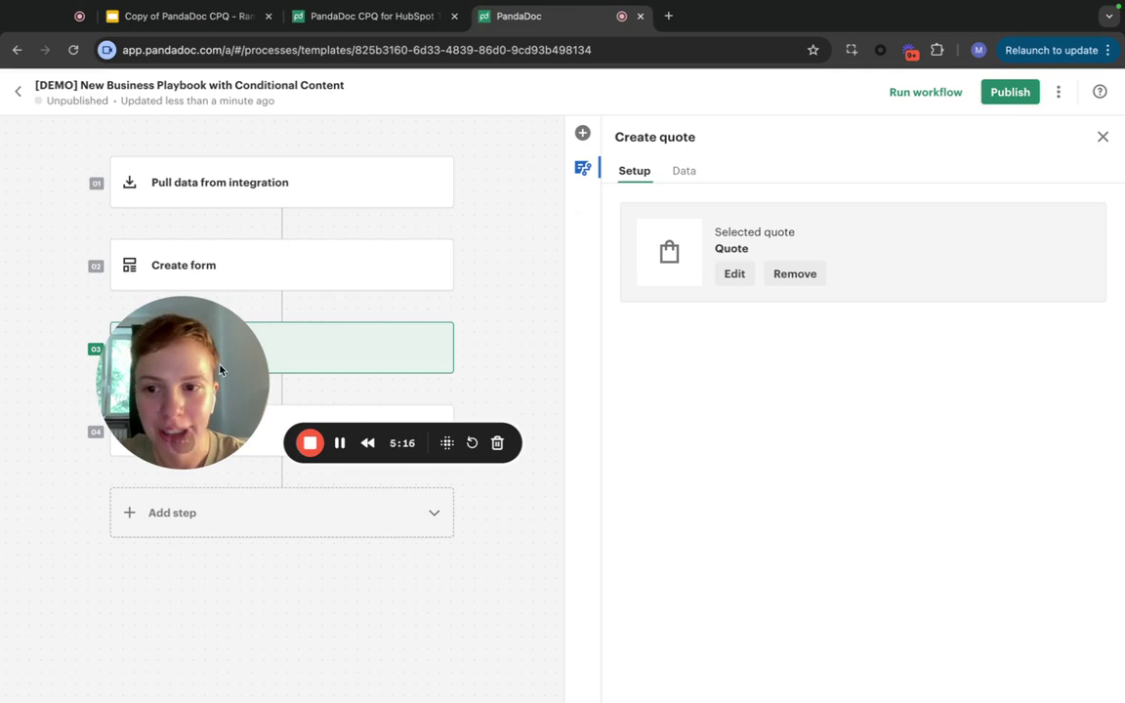
Refresh the Create document step's data and check its list for the Quote 1.selected_plan field.
left_click_drag(217, 378, 215, 607)
left_click(261, 442)
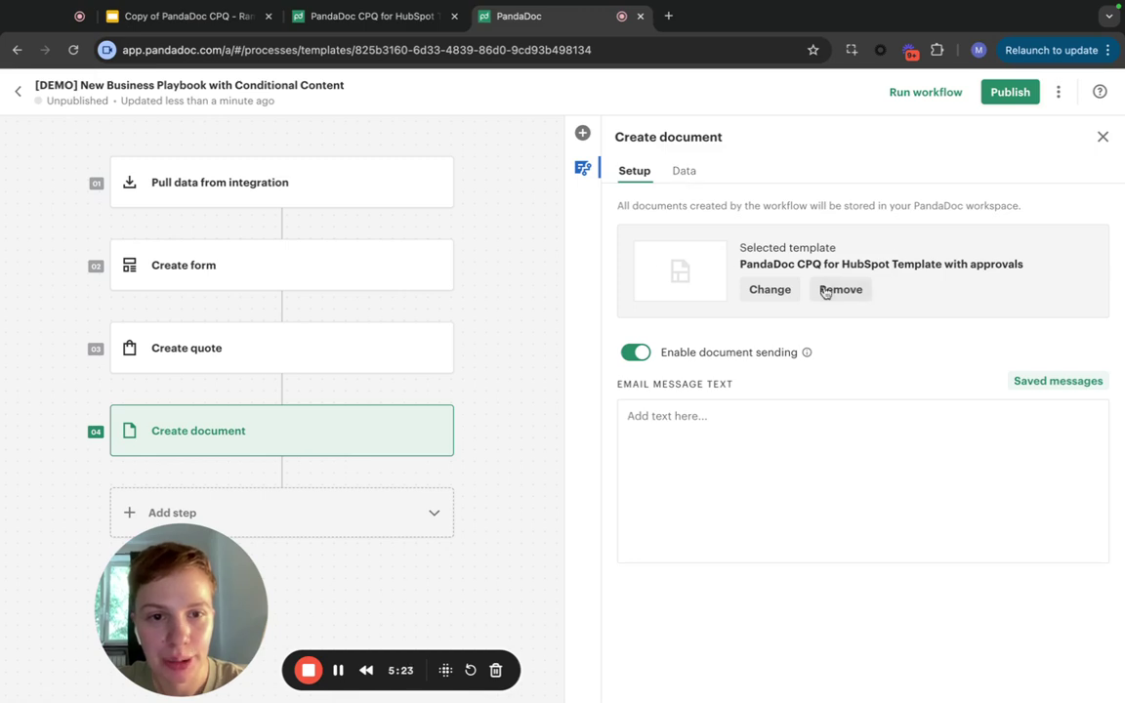
left_click(686, 171)
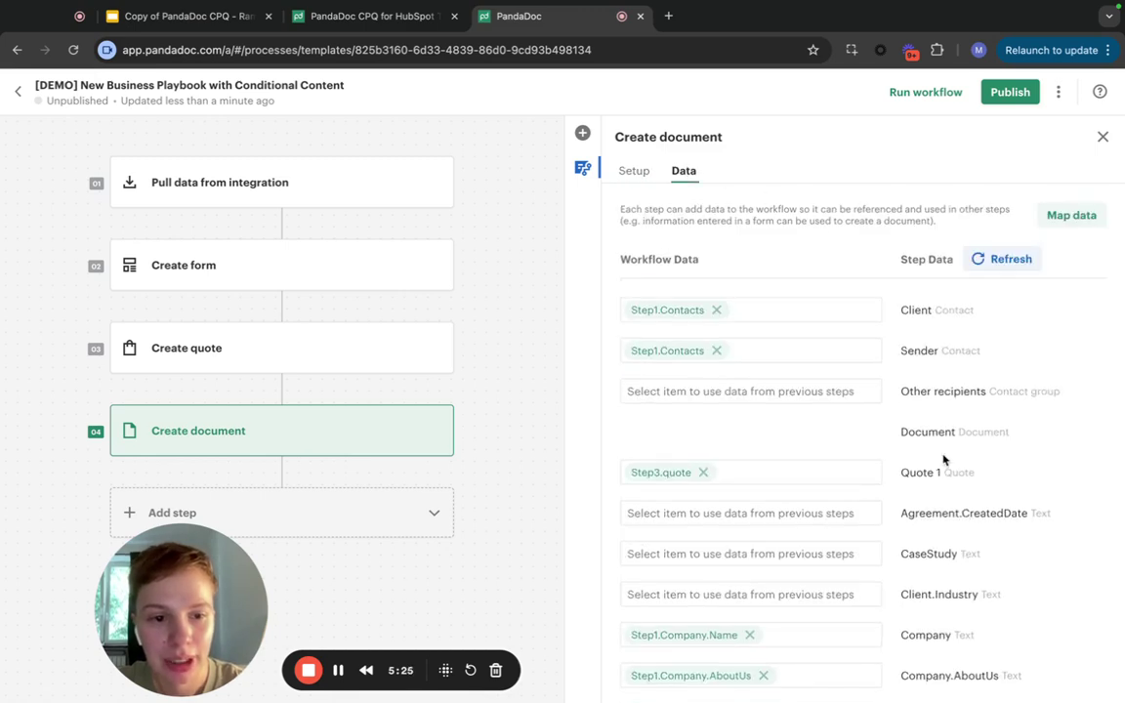
left_click(1012, 259)
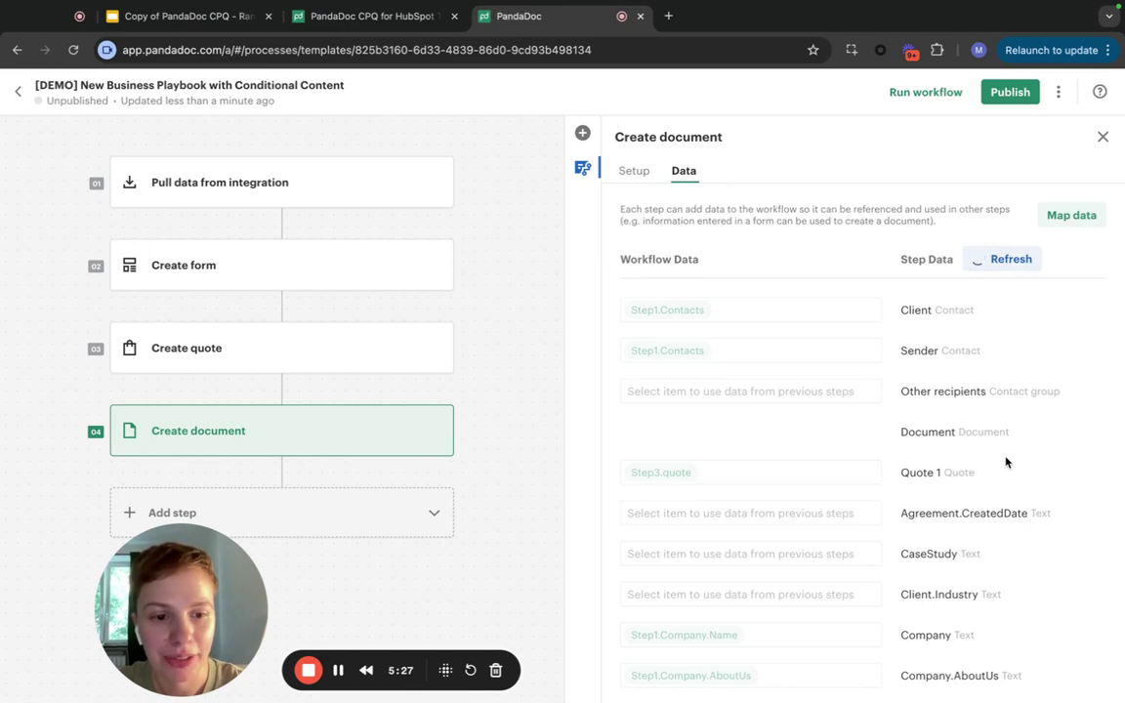
scroll(1006, 459, "down", 10)
scroll(1005, 459, "down", 20)
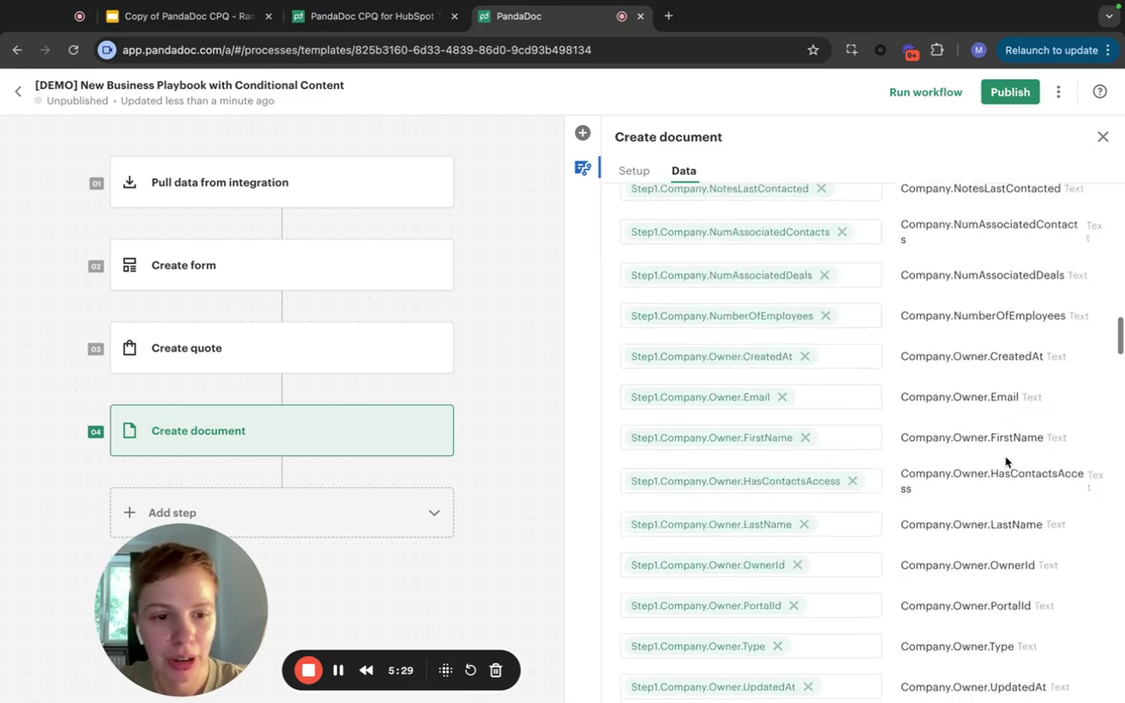
scroll(1006, 462, "down", 10)
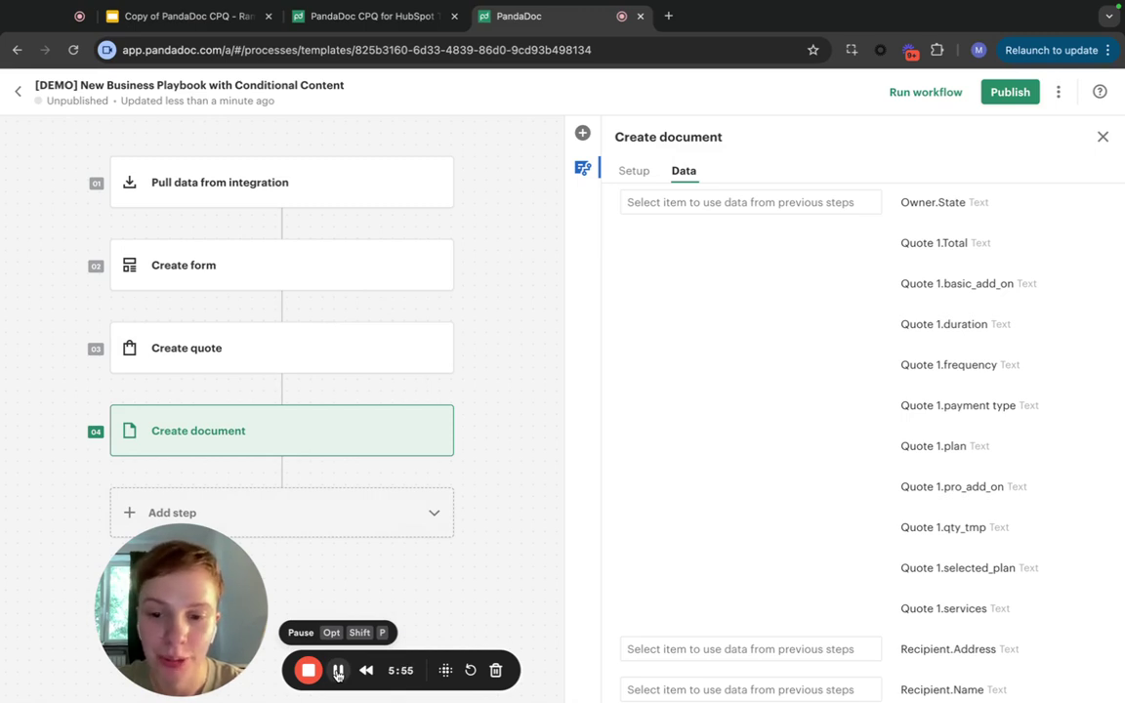
Start the "Quote triggers Conditional Content" workflow from HubSpot's Webinar Demo deal, choosing the Business plan and a contract duration of 2.
left_click(338, 671)
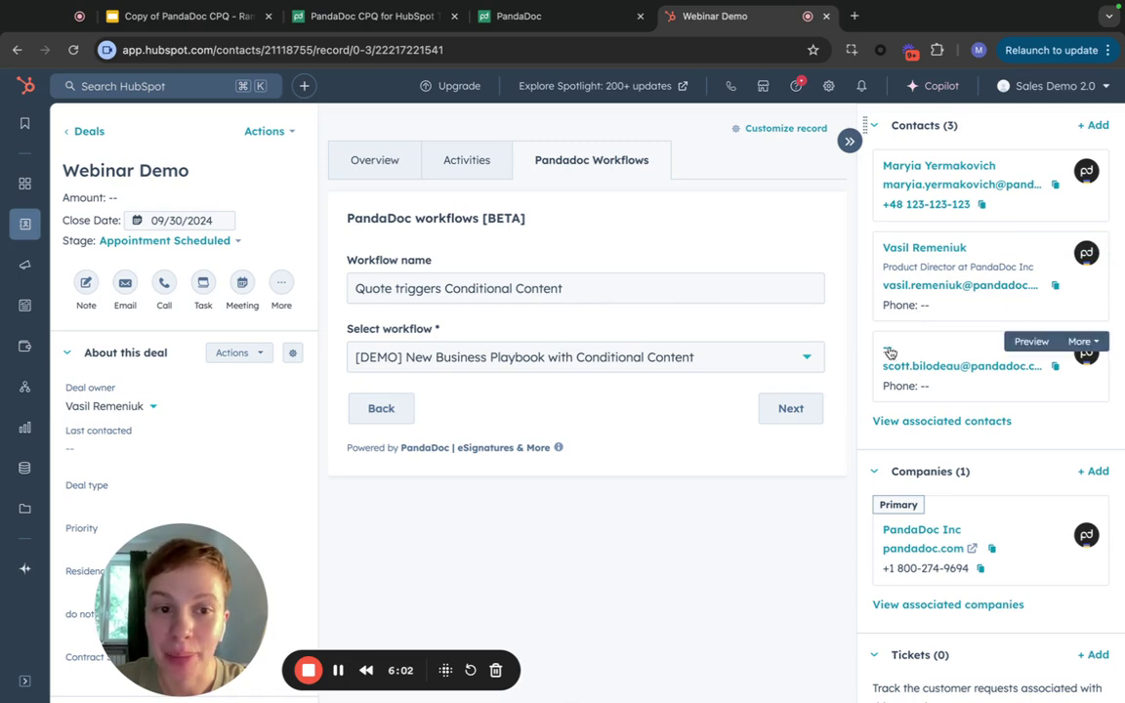
left_click(791, 409)
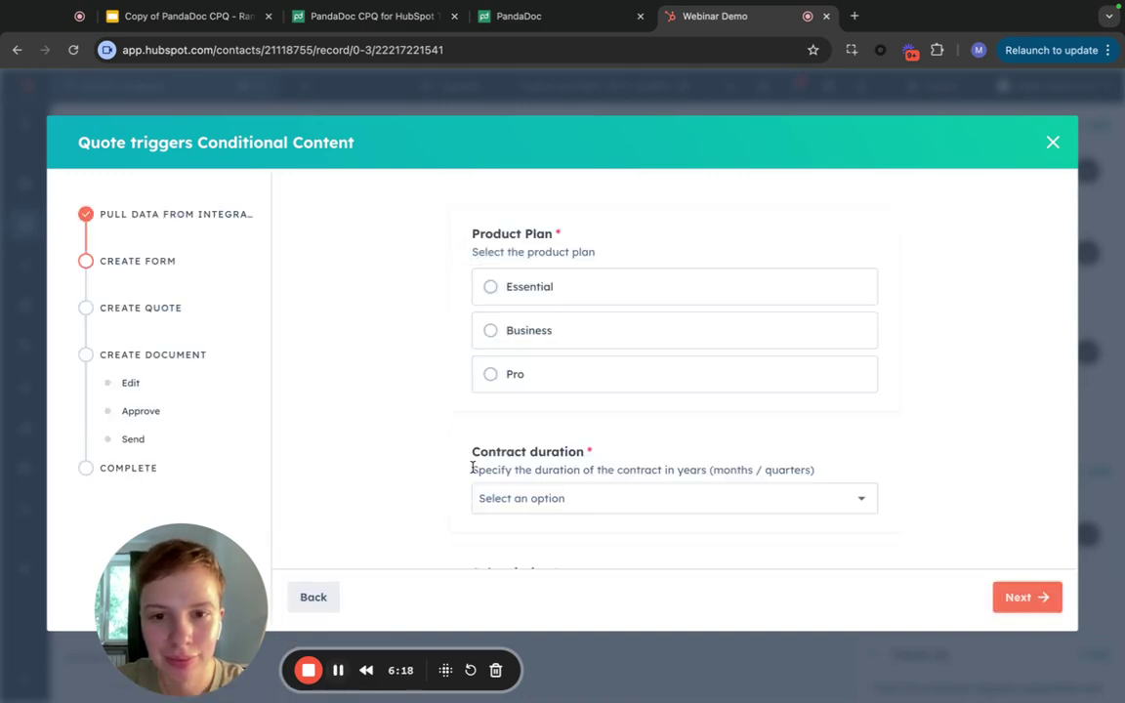
left_click(492, 329)
scroll(494, 327, "down", 2)
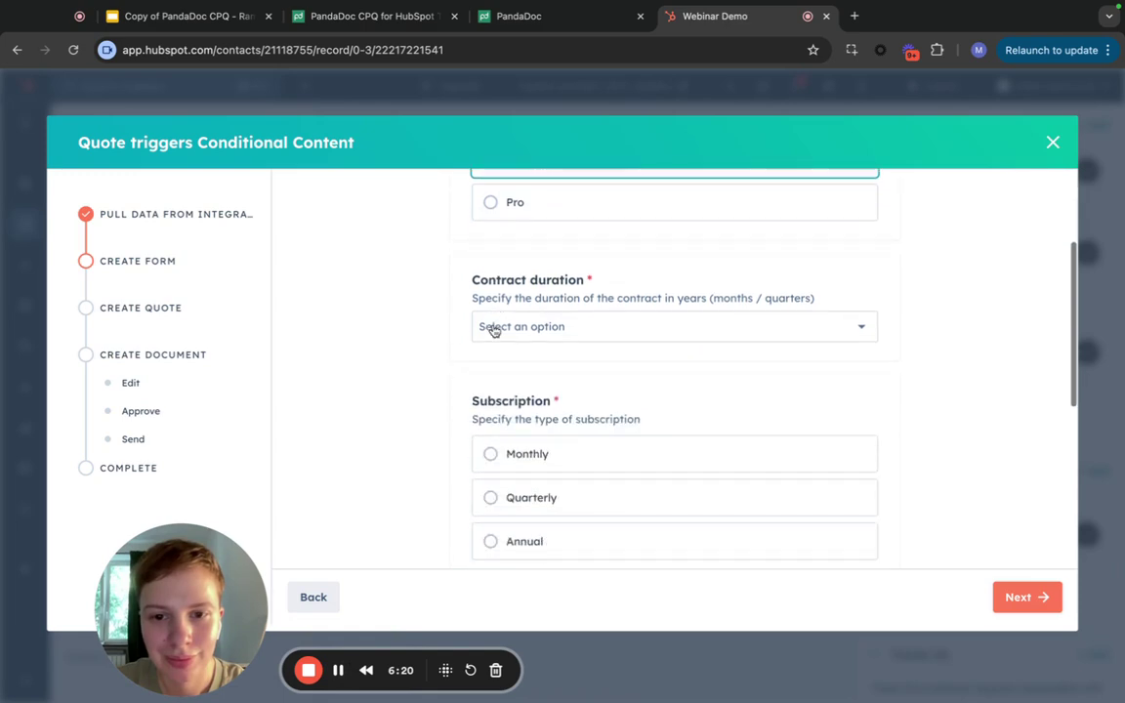
left_click(539, 325)
left_click(512, 394)
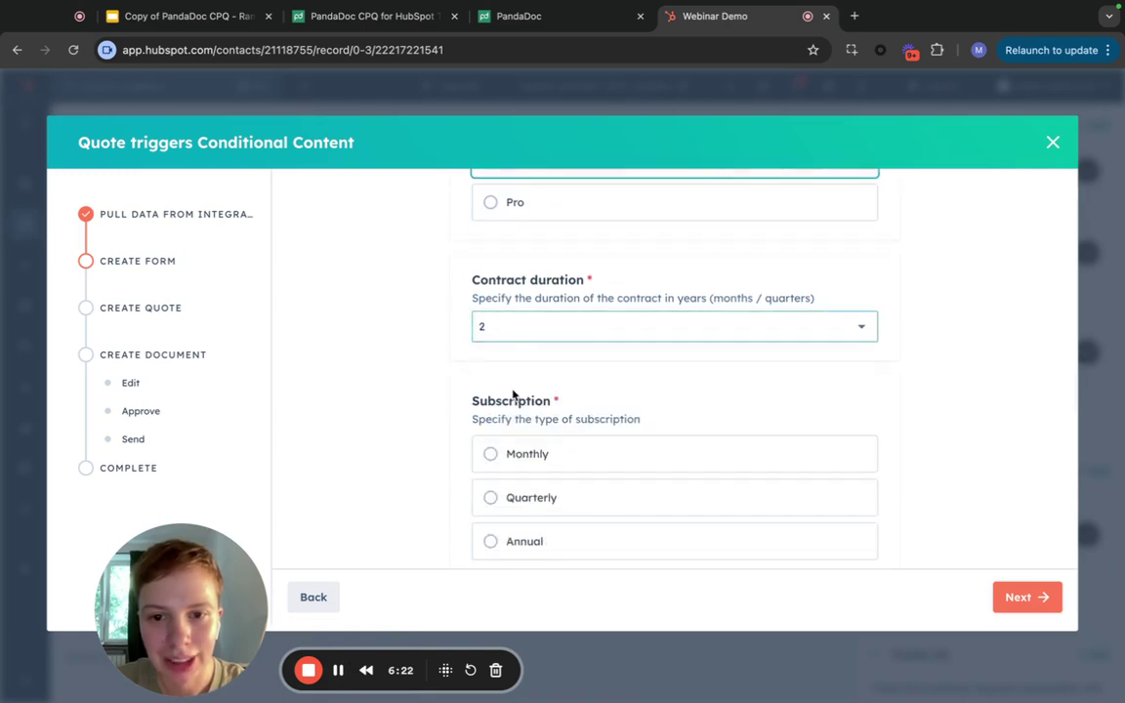
Complete the form with an Annual subscription, Annually as payment type, and the Cloud Storage and API Calls add-ons.
scroll(514, 386, "down", 2)
left_click(506, 421)
scroll(498, 400, "down", 3)
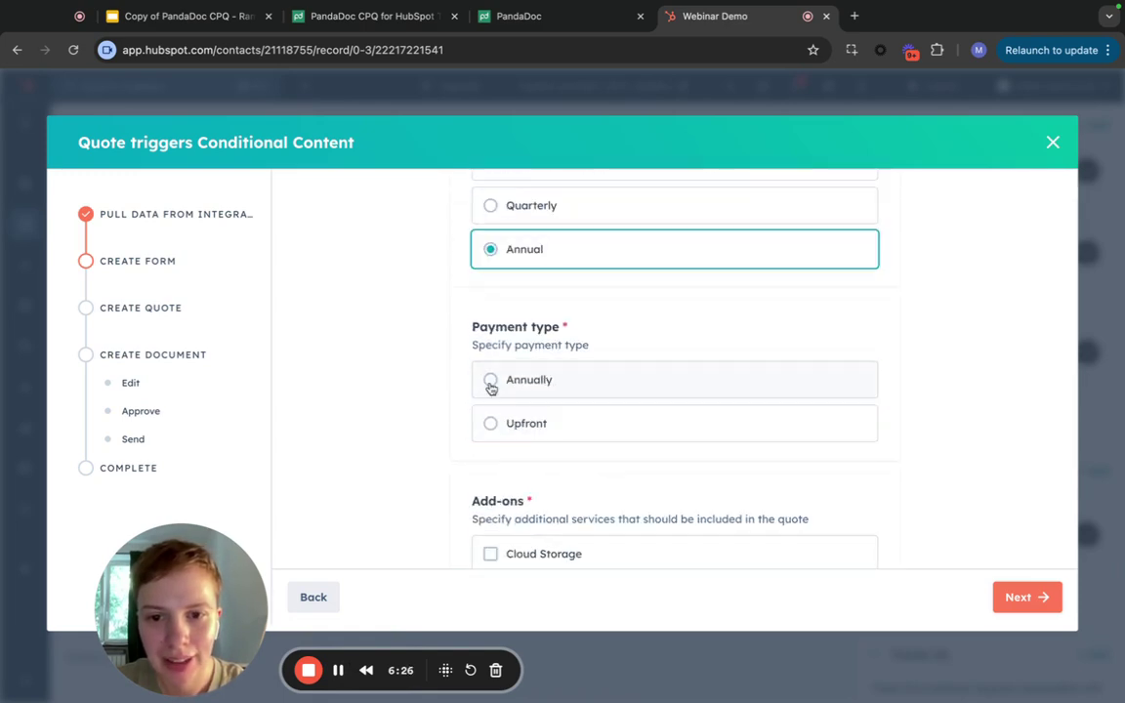
left_click(492, 382)
scroll(580, 497, "down", 2)
left_click(489, 463)
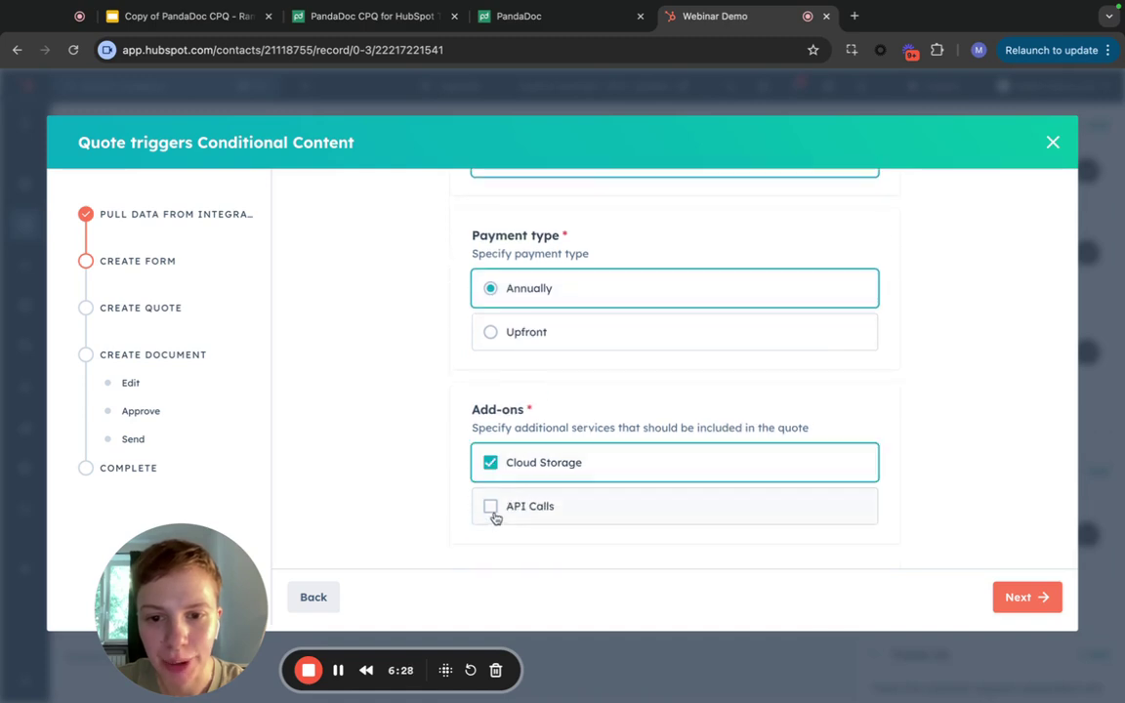
left_click(492, 510)
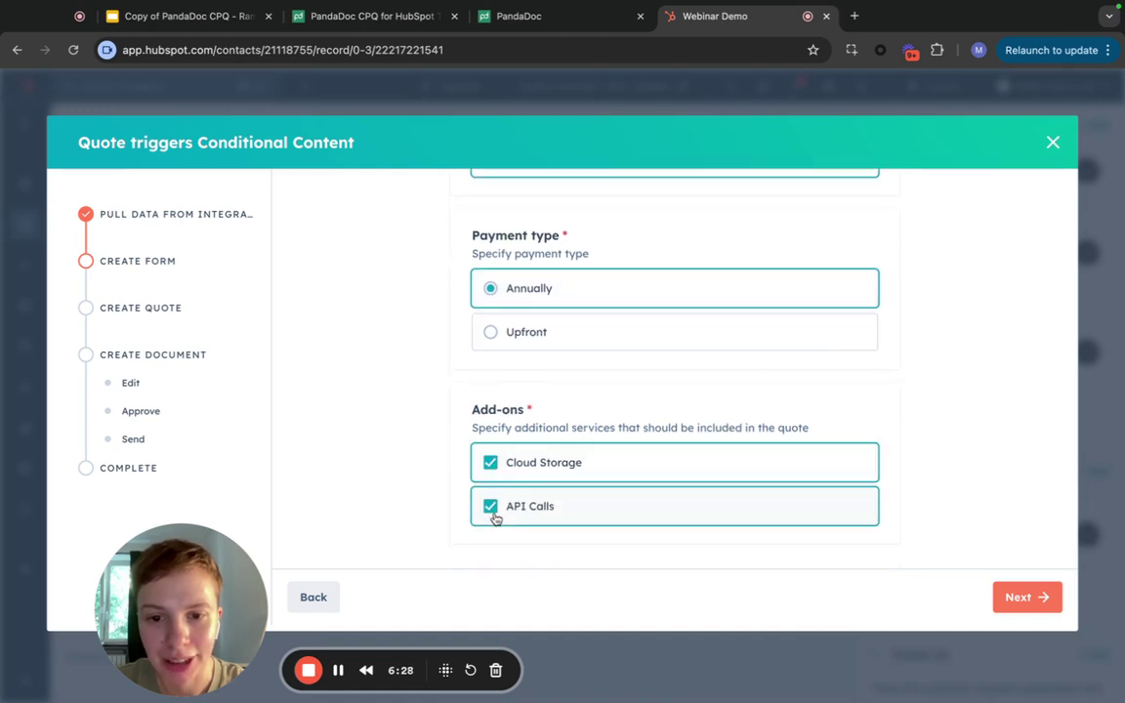
Submit the form and check the selected_plan field in the generated quote's data fields.
left_click(1036, 595)
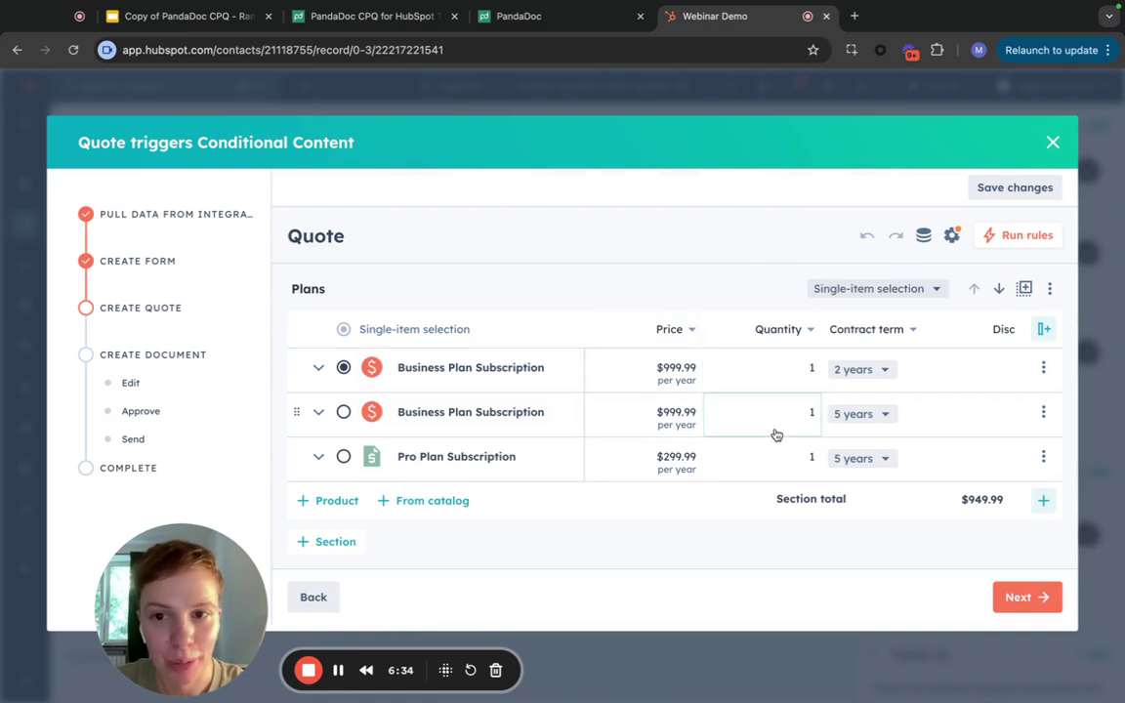
left_click(923, 235)
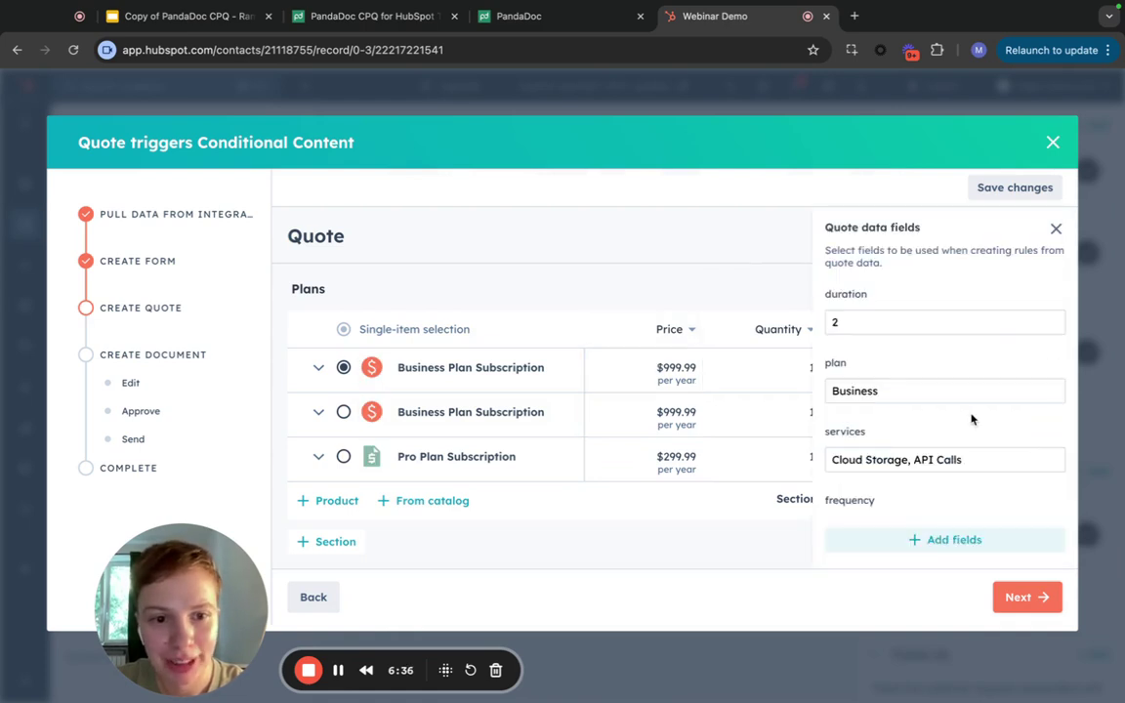
scroll(972, 419, "down", 5)
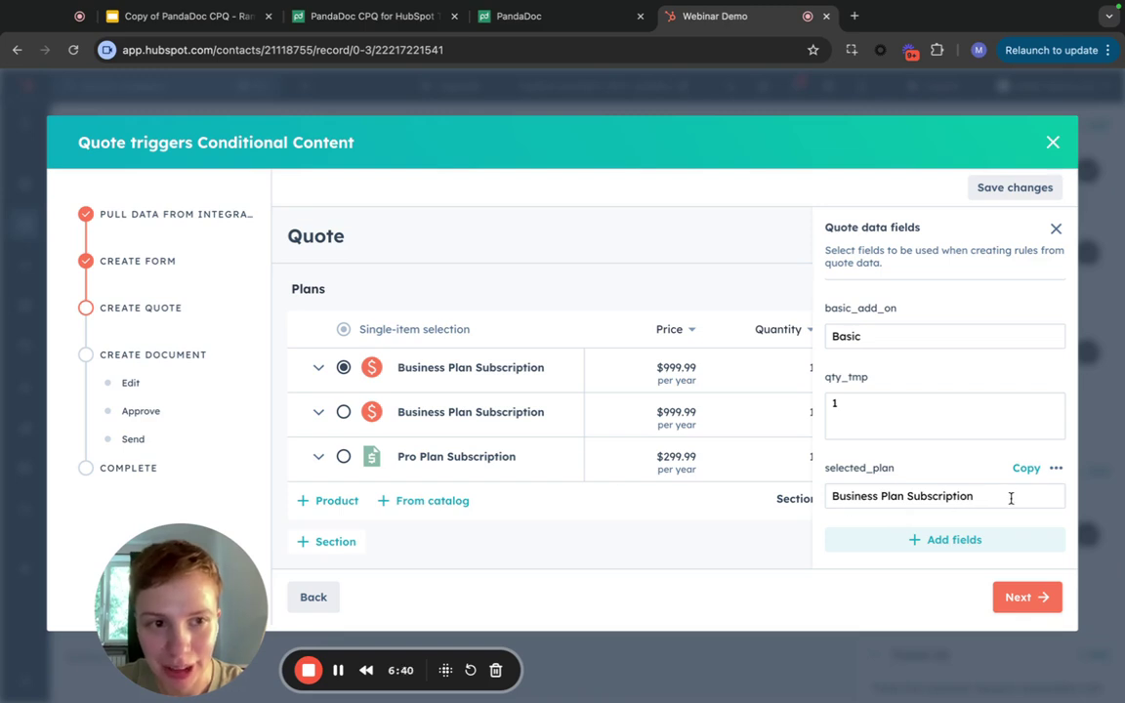
left_click(1056, 228)
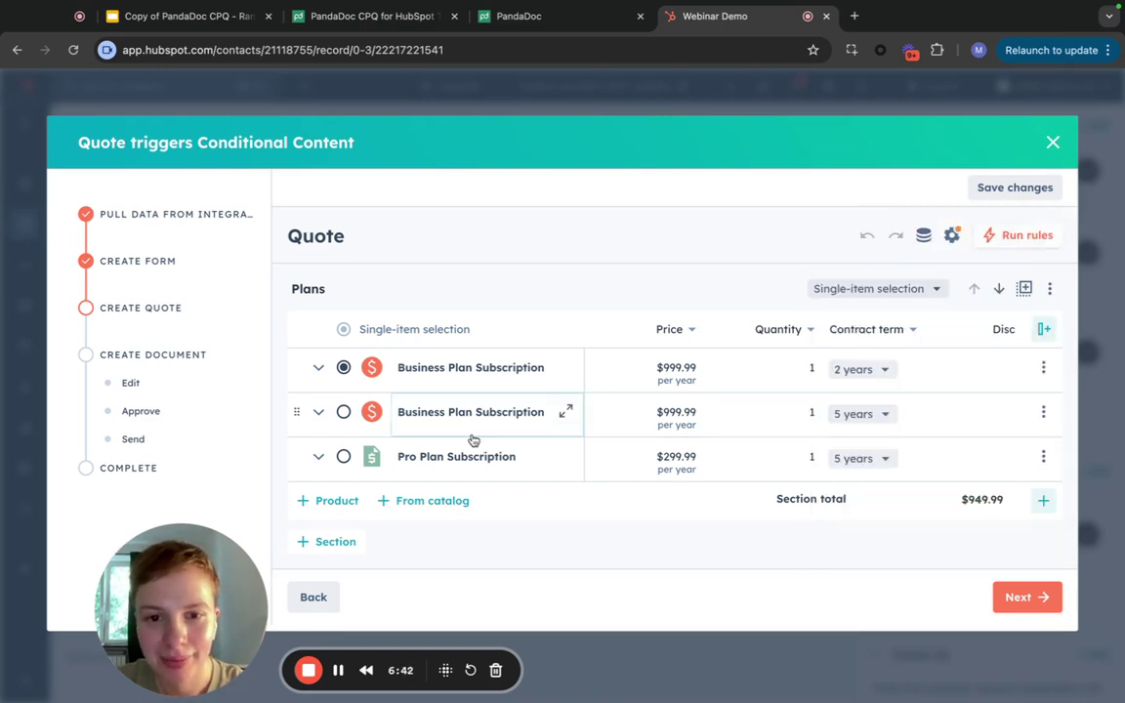
Proceed from the quote to document creation and assign a contact to both the Client and Sender roles.
left_click(1025, 598)
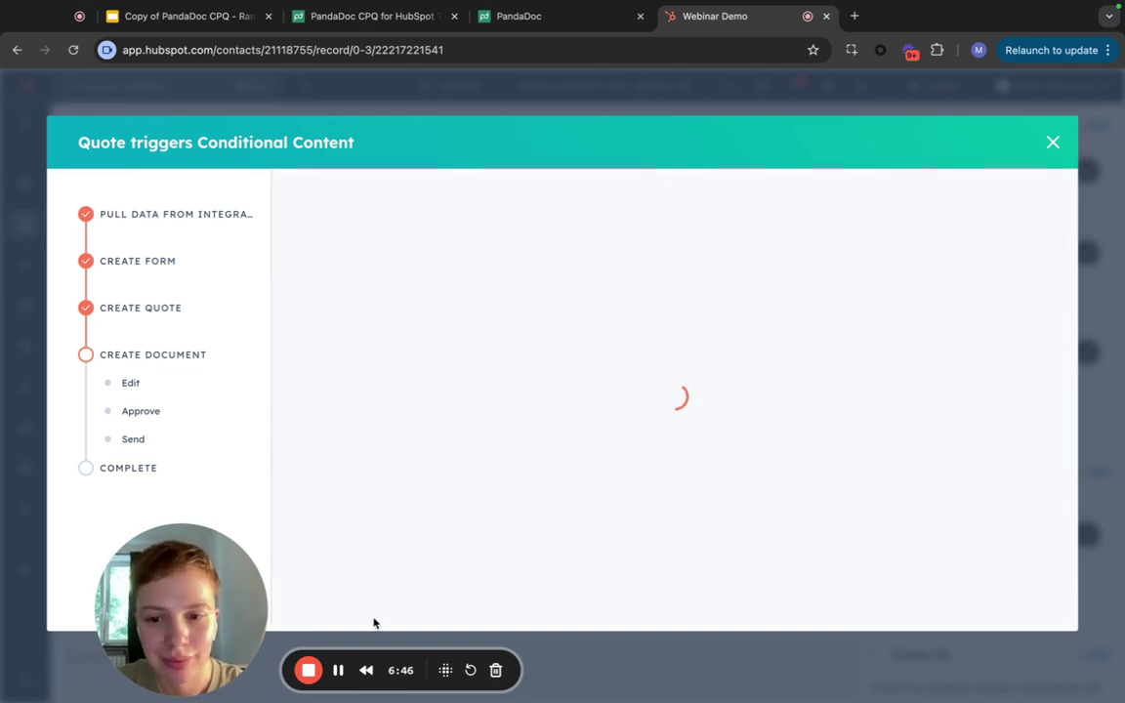
left_click(564, 293)
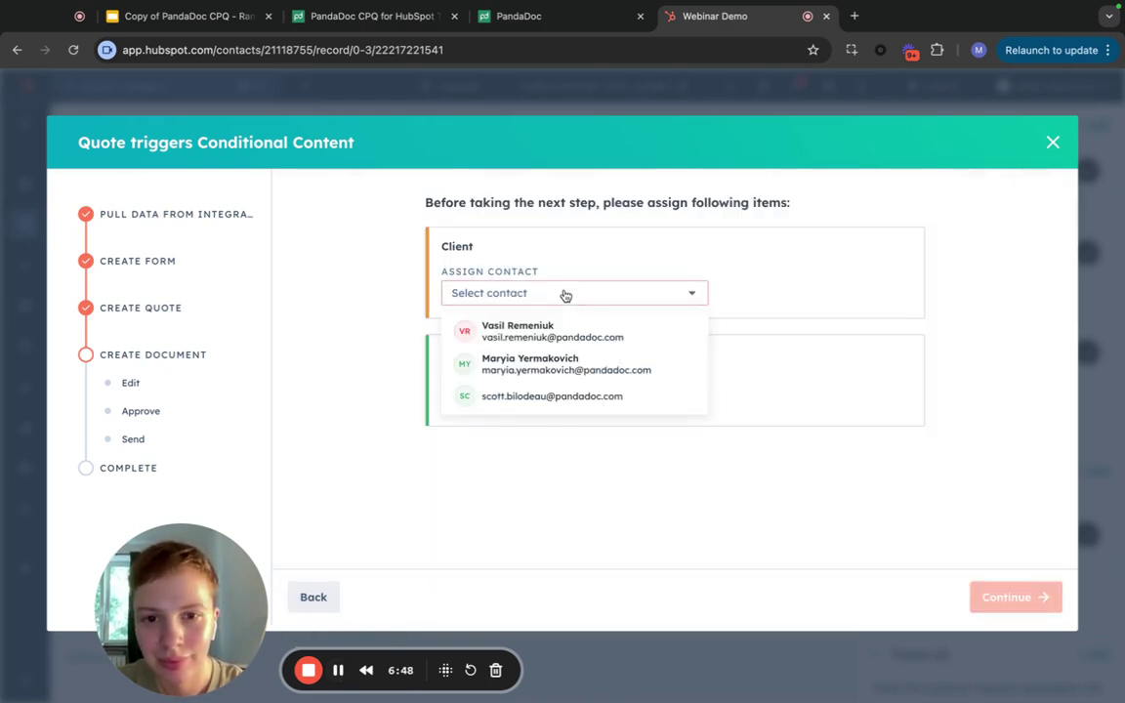
left_click(504, 330)
left_click(452, 399)
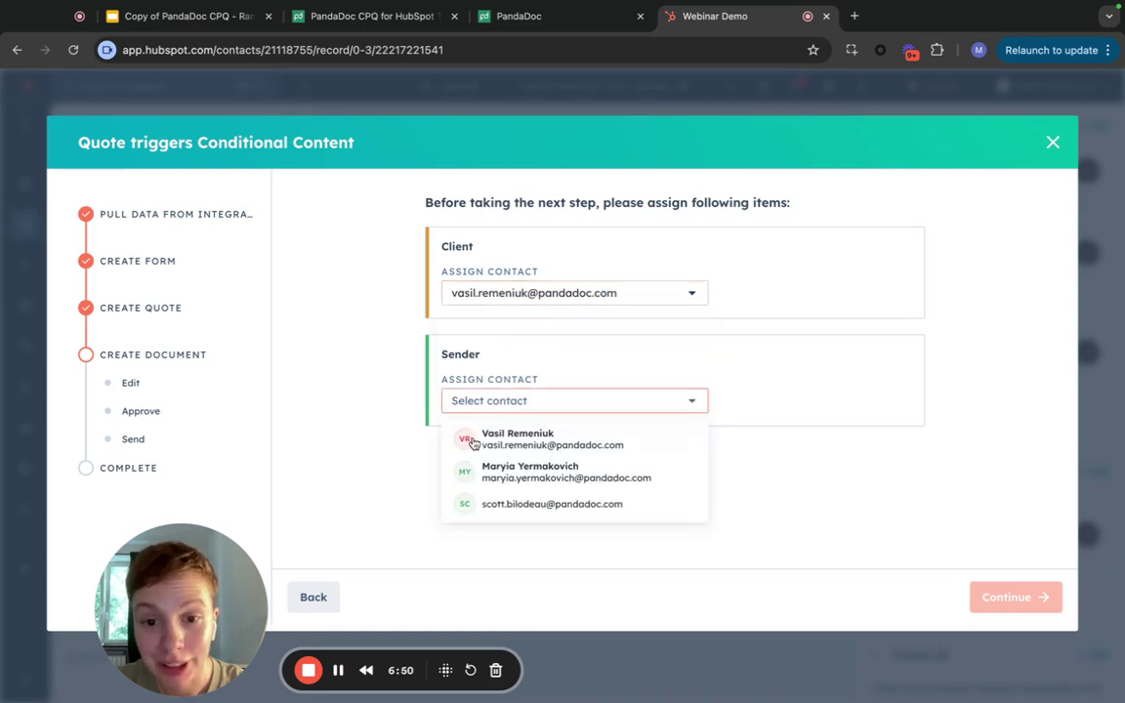
left_click(527, 471)
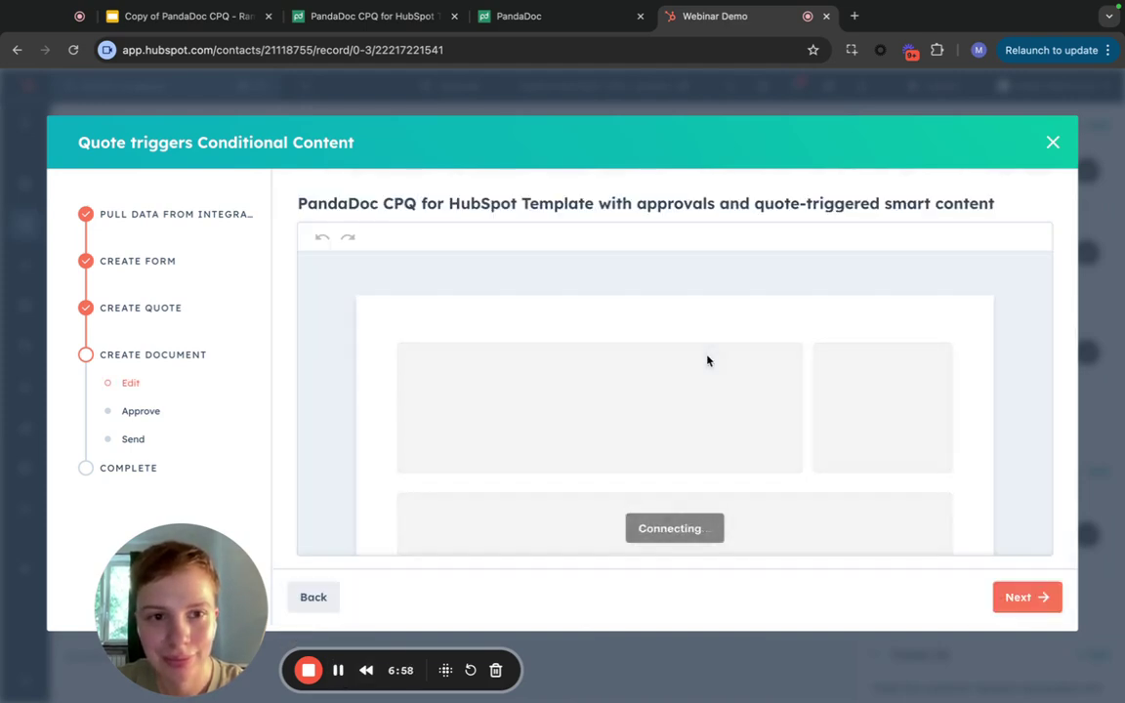
Compare the generated document's Plan Details section with the plan selected in its Plans quote section.
scroll(550, 417, "down", 10)
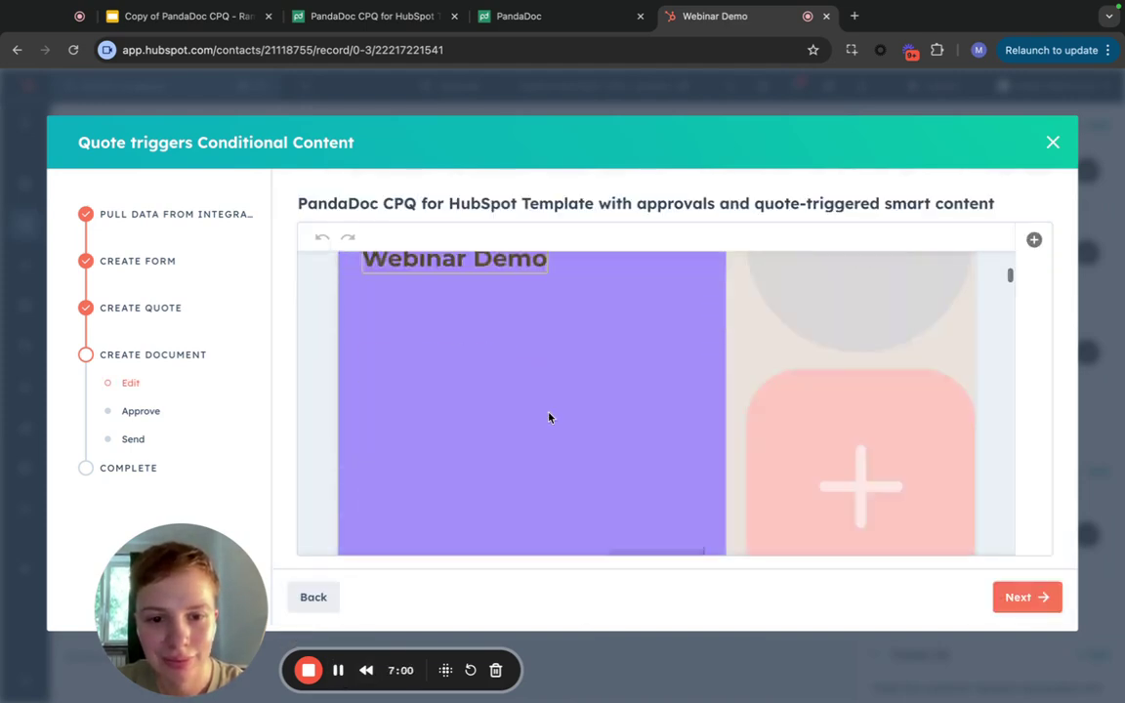
scroll(549, 417, "down", 10)
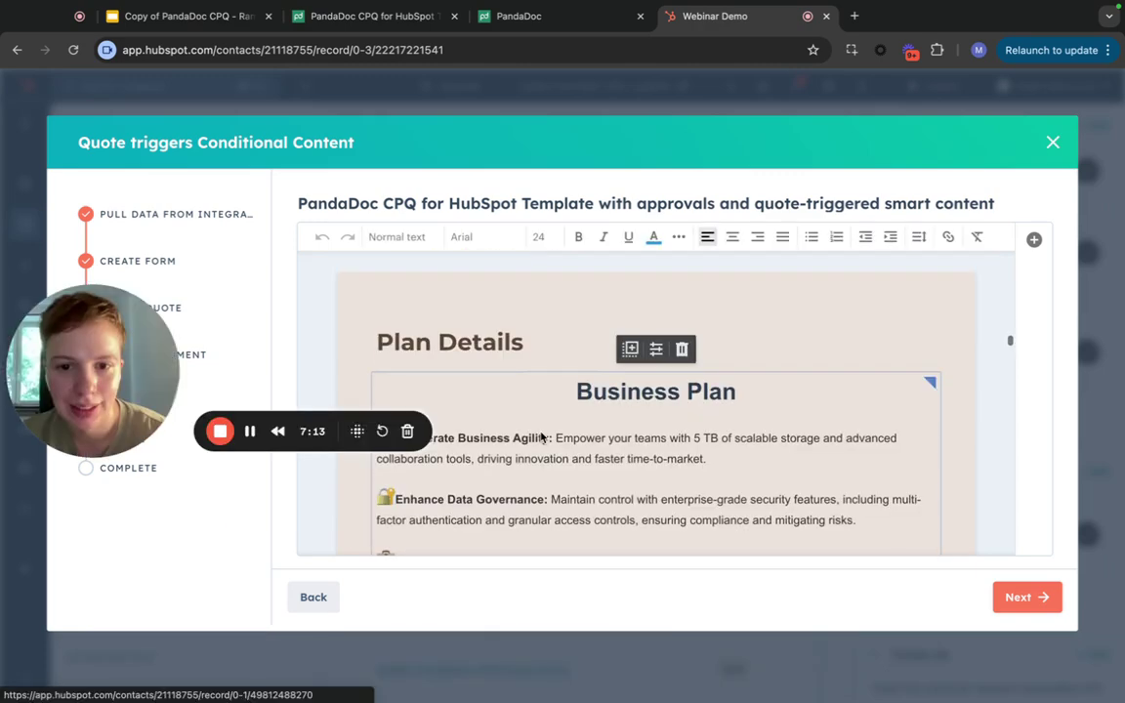
scroll(626, 454, "down", 3)
scroll(626, 454, "up", 5)
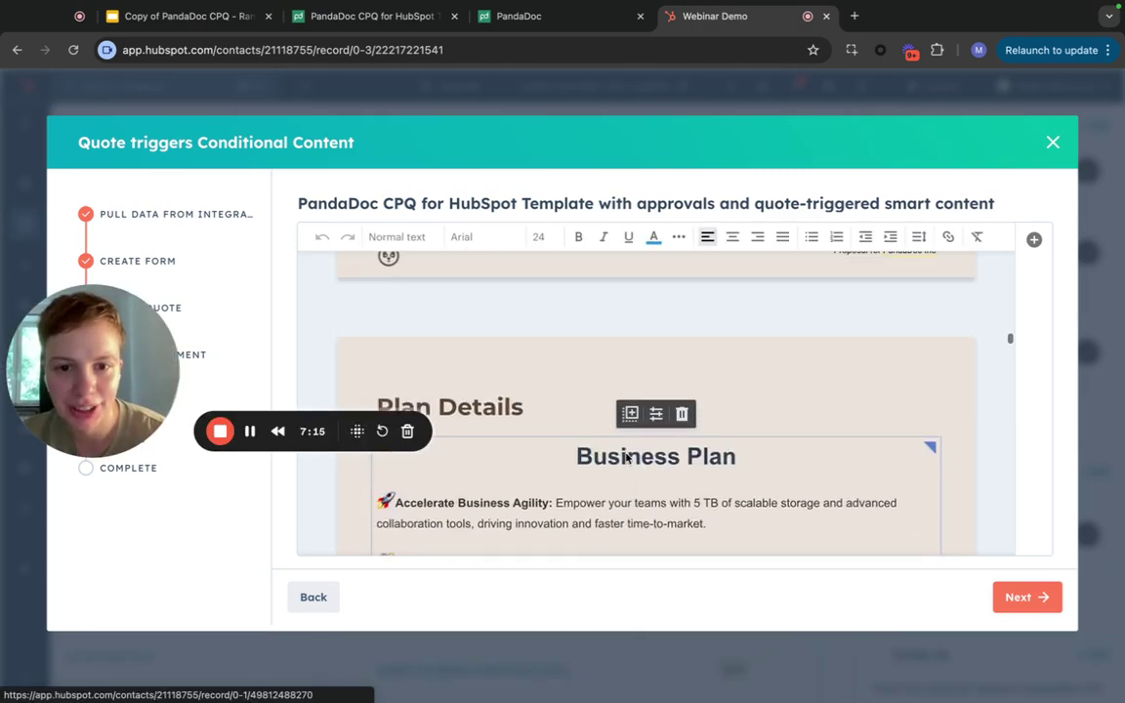
scroll(649, 399, "up", 10)
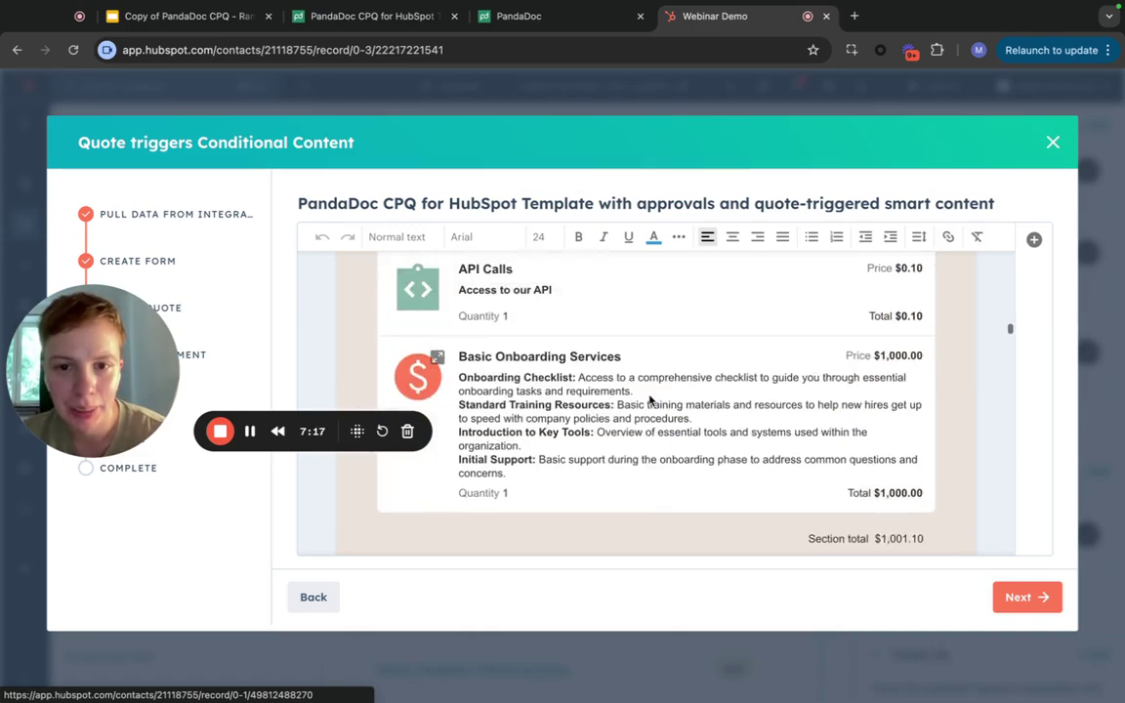
scroll(650, 399, "up", 3)
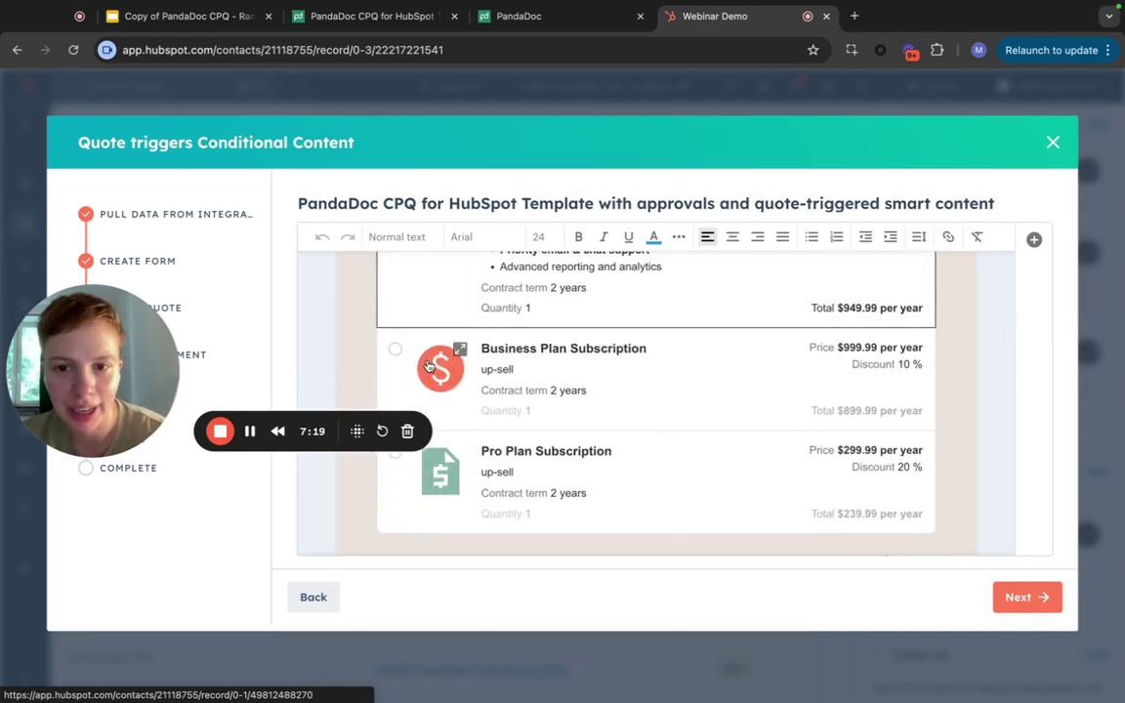
scroll(562, 469, "up", 4)
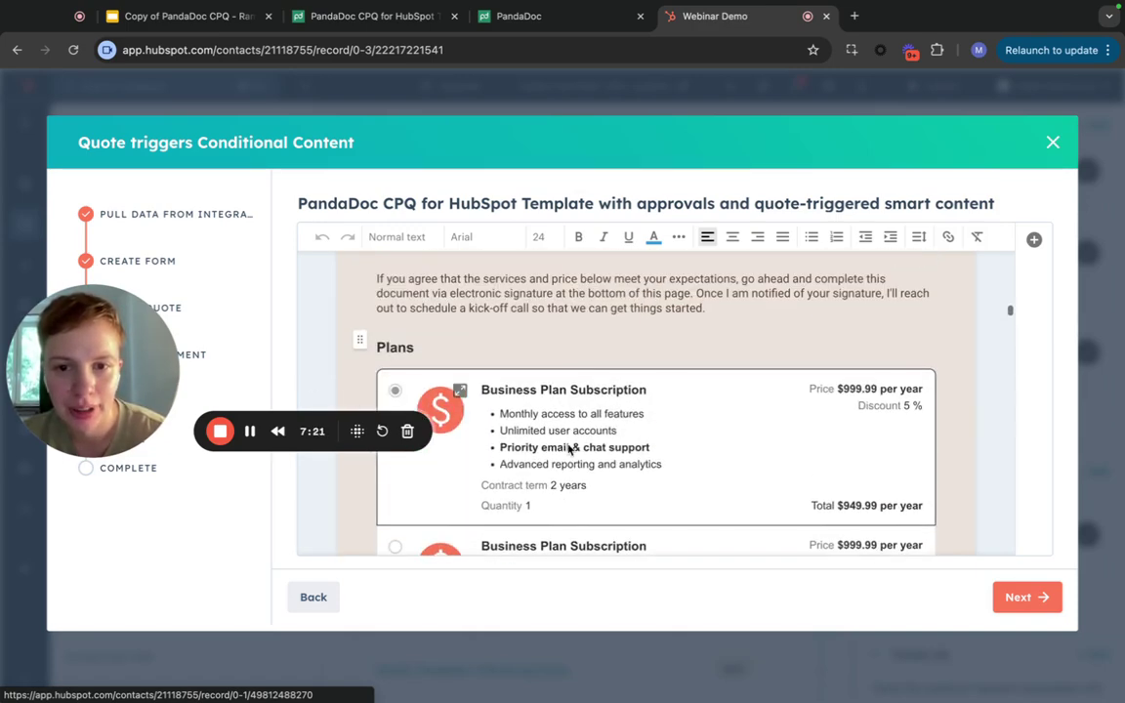
scroll(567, 449, "down", 2)
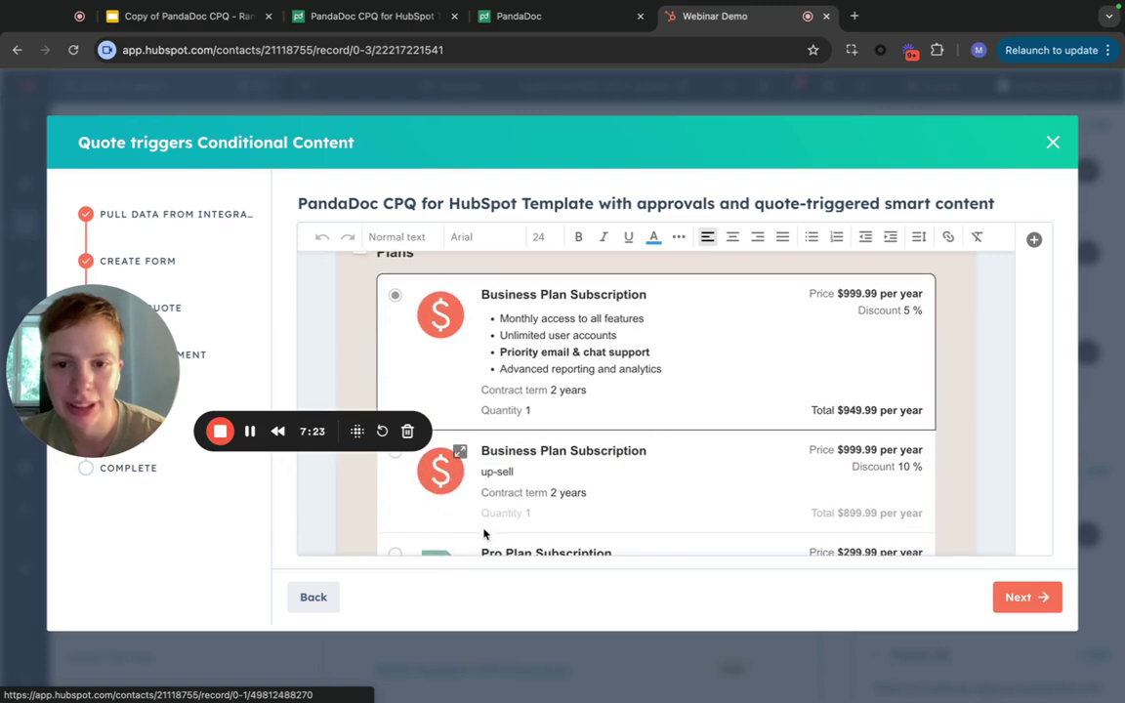
scroll(527, 459, "down", 2)
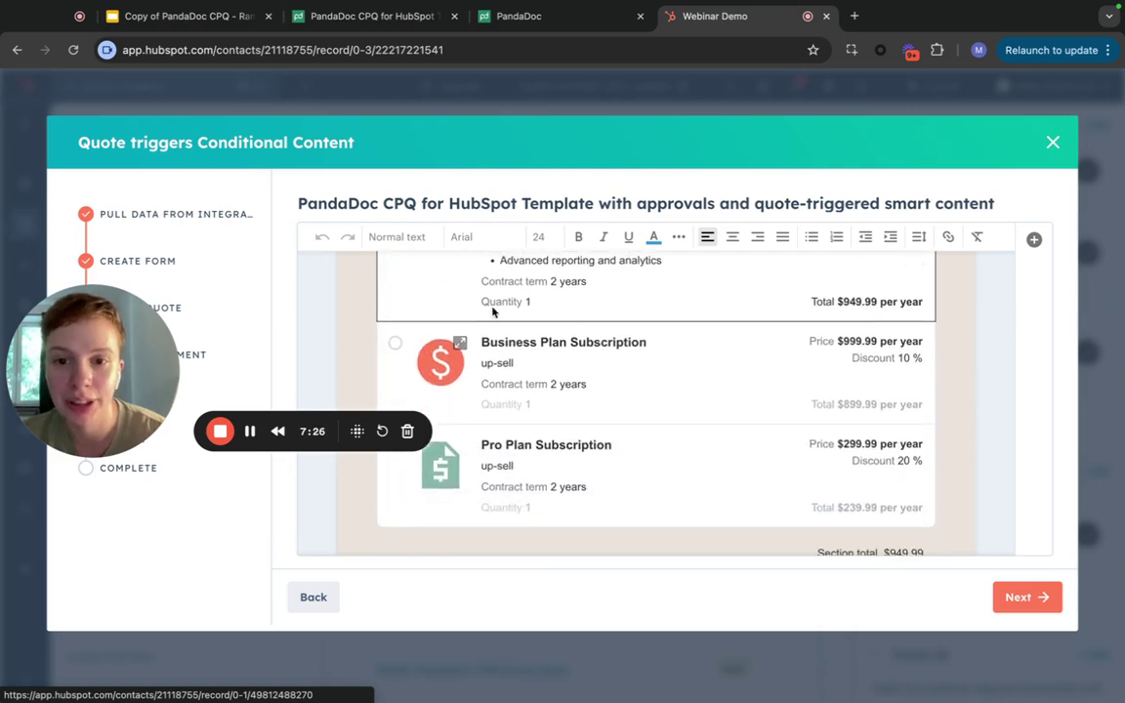